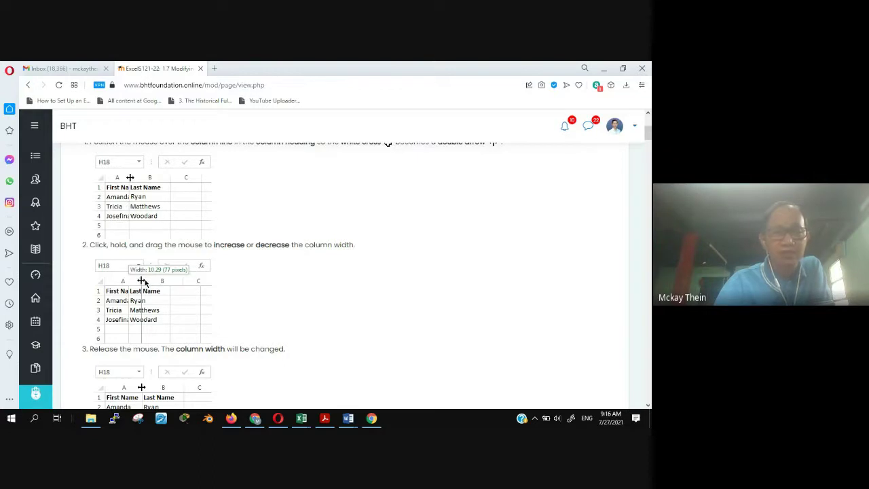
# Switch to the Excel2013_ModColumns_Practice workbook and widen column A so the full first names fit, checking down to the last roster row.
pyautogui.scroll(-2, 216, 279)
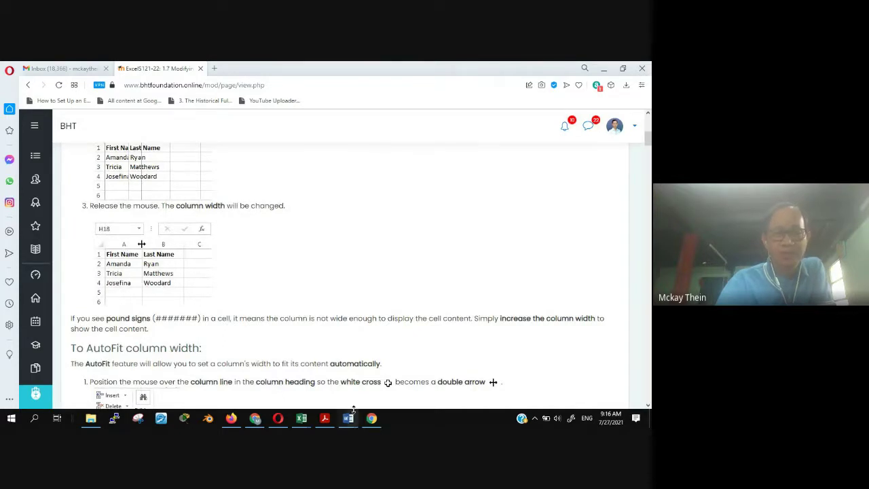
pyautogui.moveTo(303, 423)
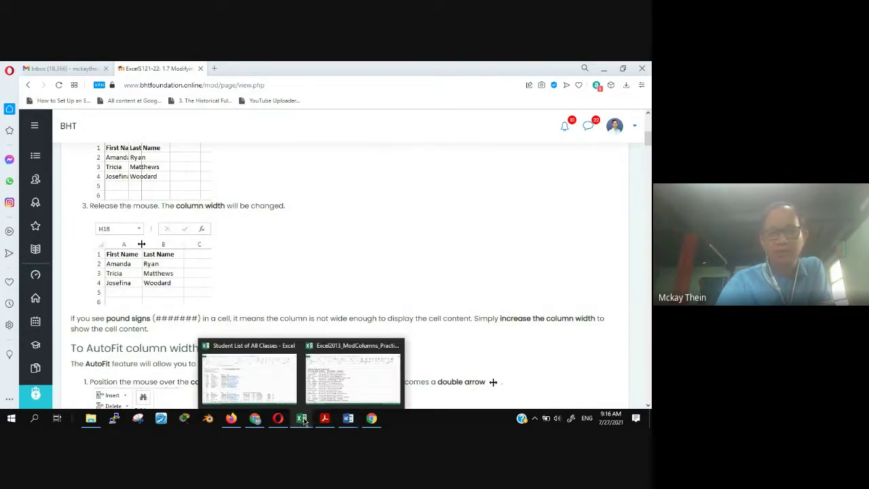
pyautogui.click(329, 382)
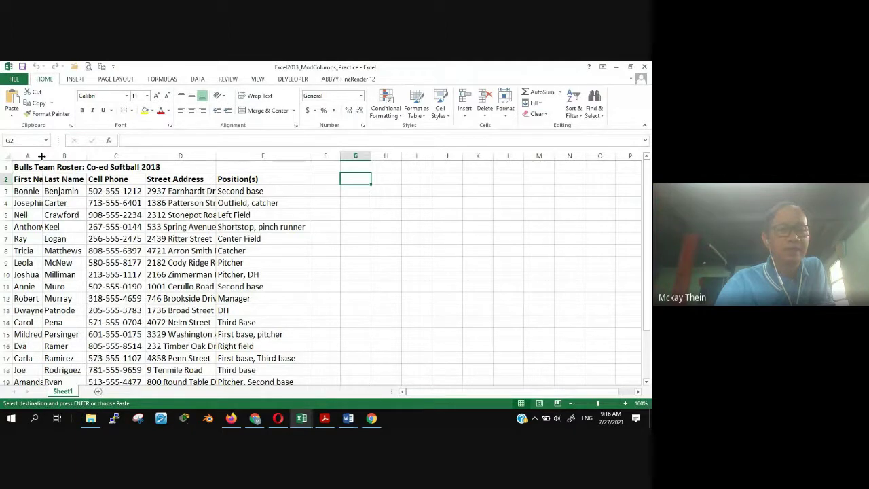
pyautogui.moveTo(42, 156); pyautogui.dragTo(55, 156)
pyautogui.scroll(-3, 202, 274)
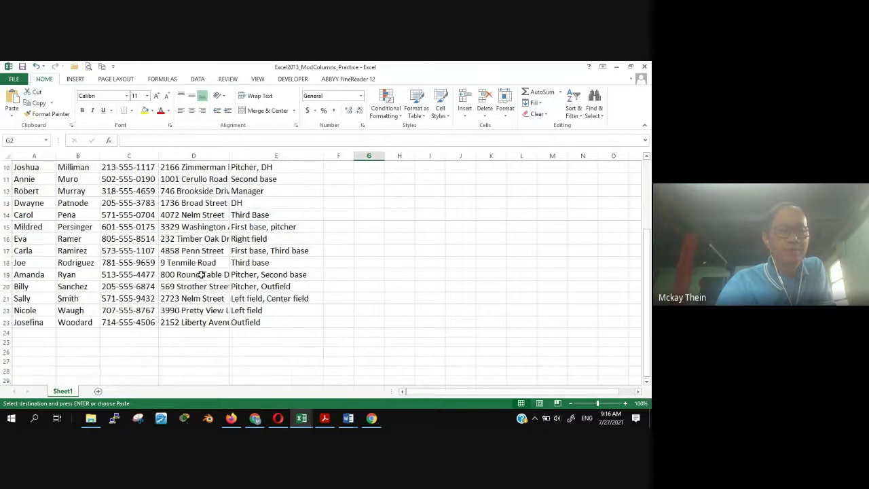
pyautogui.scroll(-2, 202, 274)
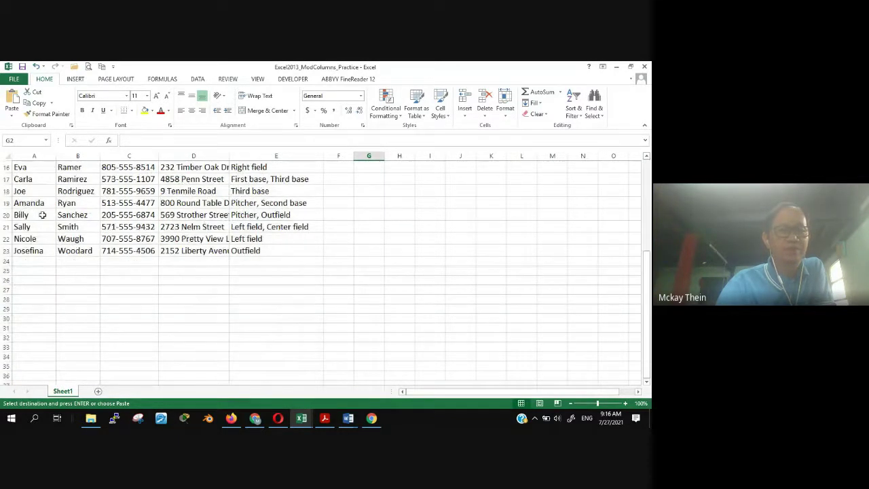
pyautogui.scroll(3, 49, 215)
pyautogui.scroll(2, 49, 215)
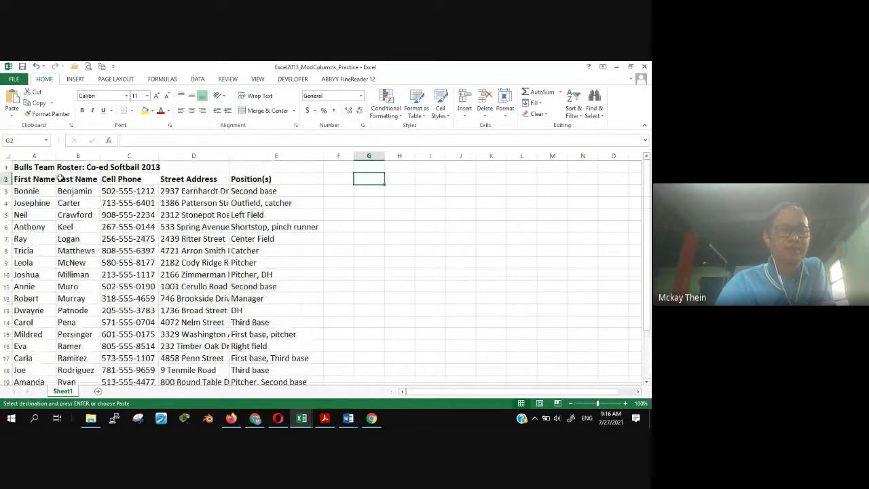
# Practise resizing column A narrower and much wider, finishing just wide enough for the First Name header.
pyautogui.moveTo(58, 156); pyautogui.dragTo(53, 156)
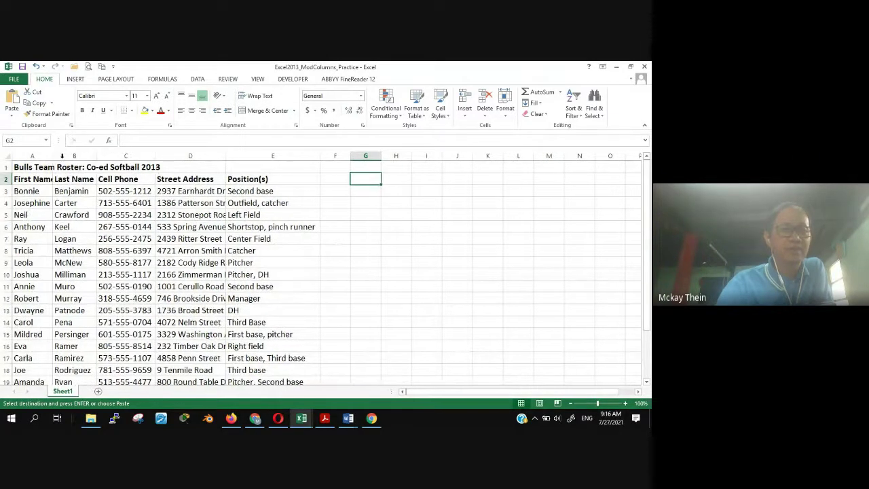
pyautogui.scroll(-4, 327, 320)
pyautogui.scroll(4, 327, 320)
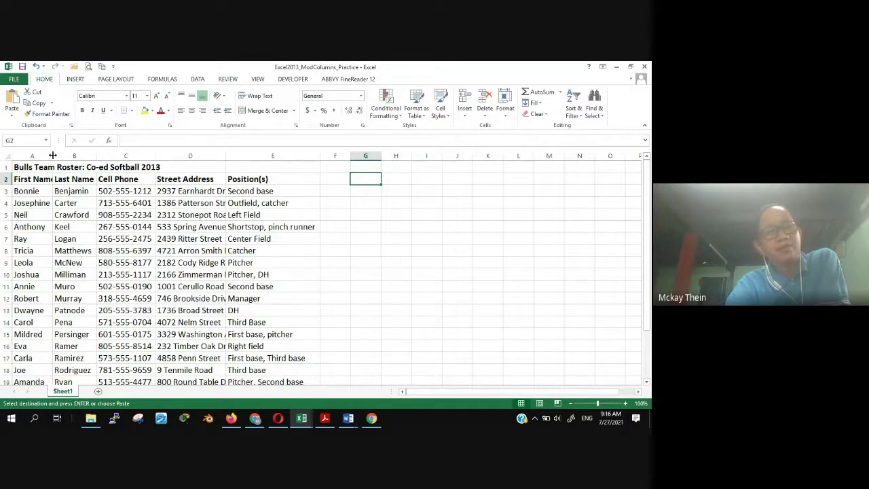
pyautogui.moveTo(52, 155); pyautogui.dragTo(225, 160)
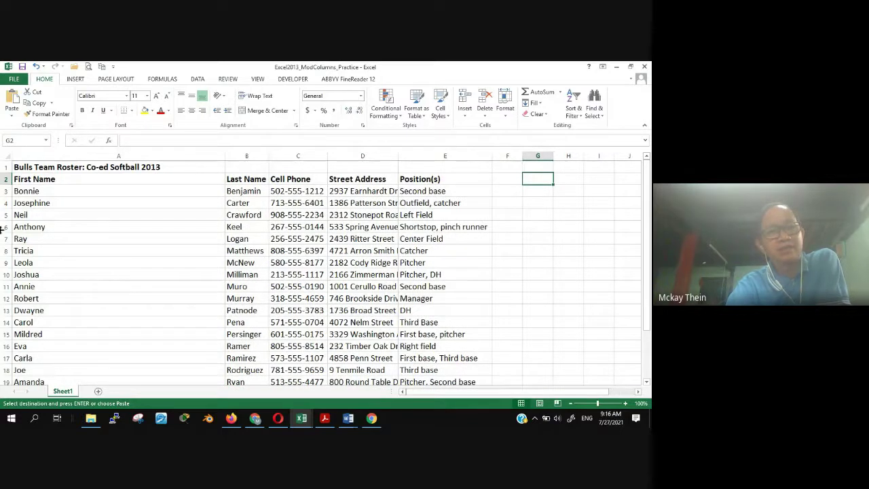
pyautogui.moveTo(225, 160); pyautogui.dragTo(55, 163)
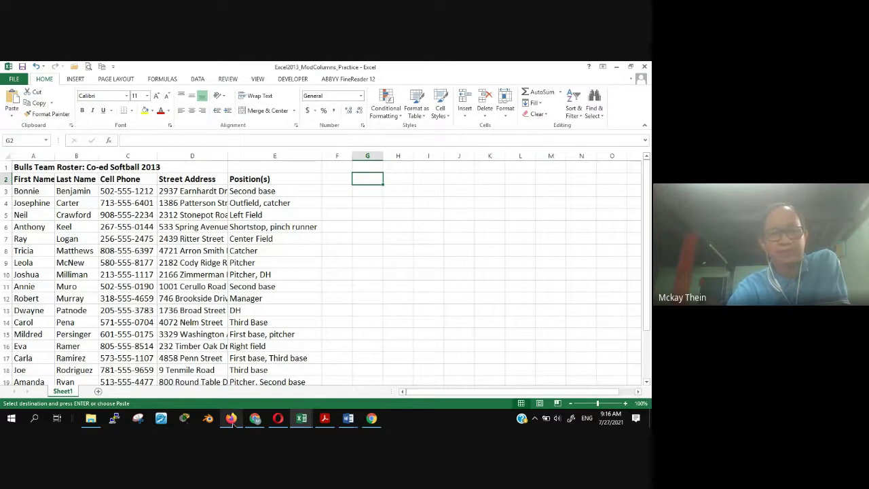
# Switch to the lesson page in Opera and read the instructions for AutoFitting column width.
pyautogui.moveTo(232, 421)
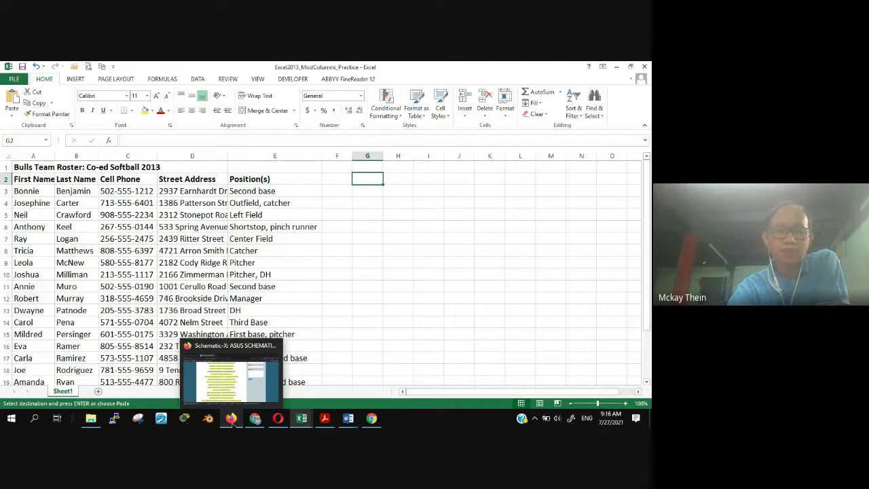
pyautogui.click(278, 418)
pyautogui.scroll(-2, 285, 360)
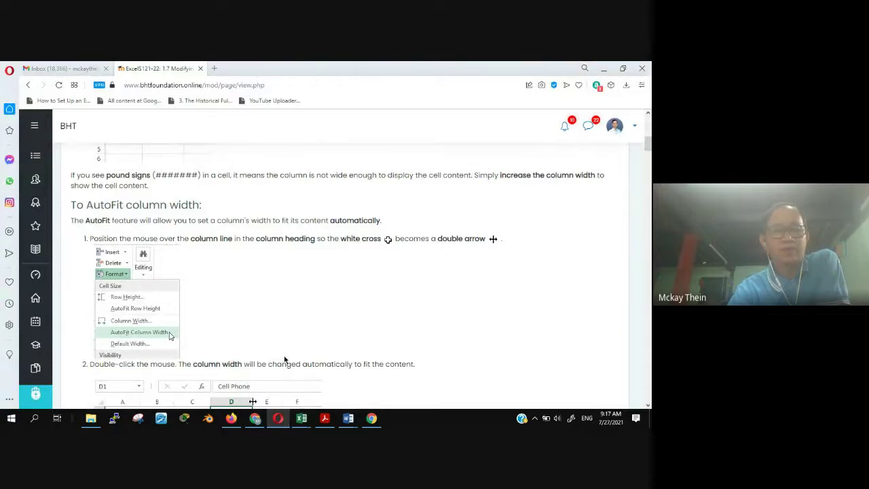
pyautogui.scroll(-1, 284, 360)
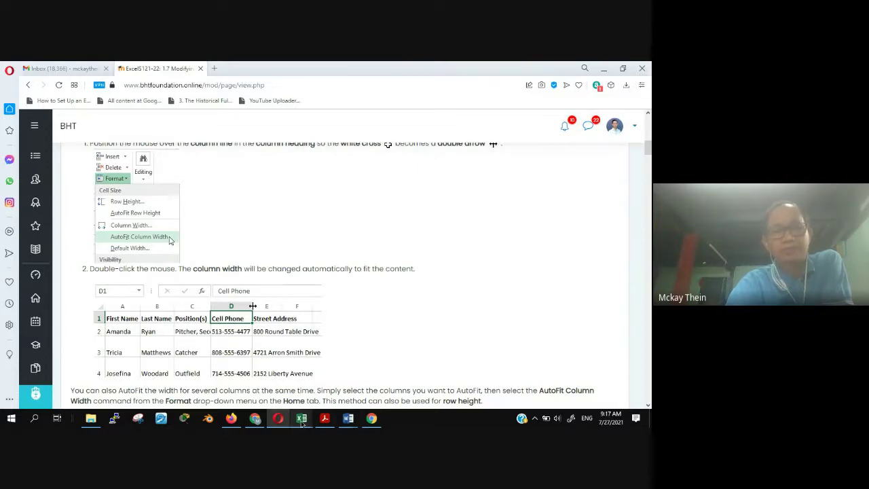
pyautogui.moveTo(302, 421)
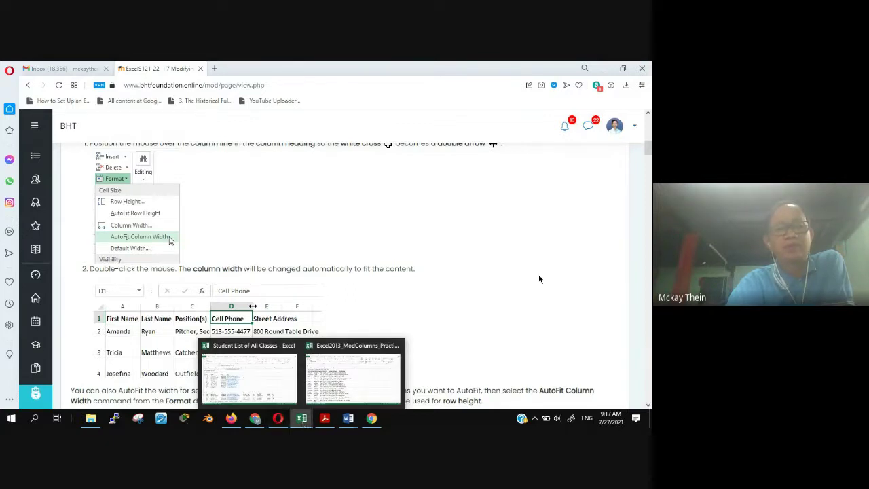
pyautogui.scroll(3, 535, 278)
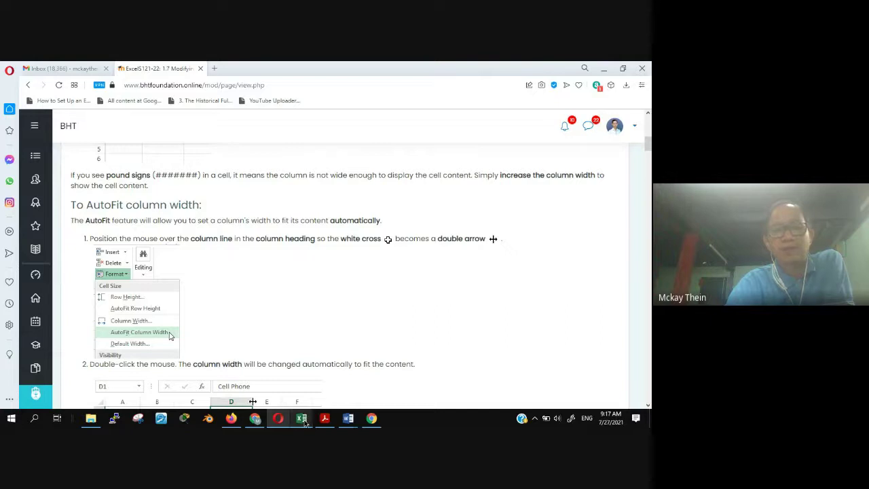
# Return to the Excel2013_ModColumns_Practice workbook and look over the roster for cut-off column contents.
pyautogui.click(319, 374)
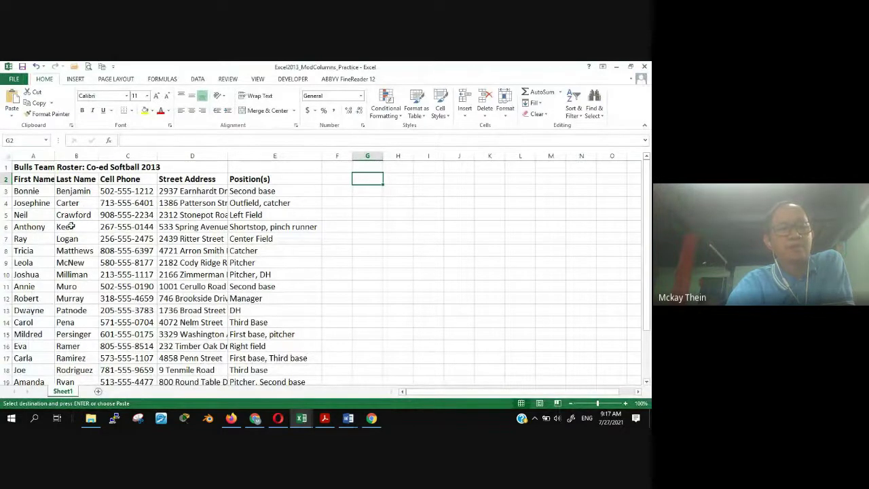
pyautogui.scroll(-2, 120, 215)
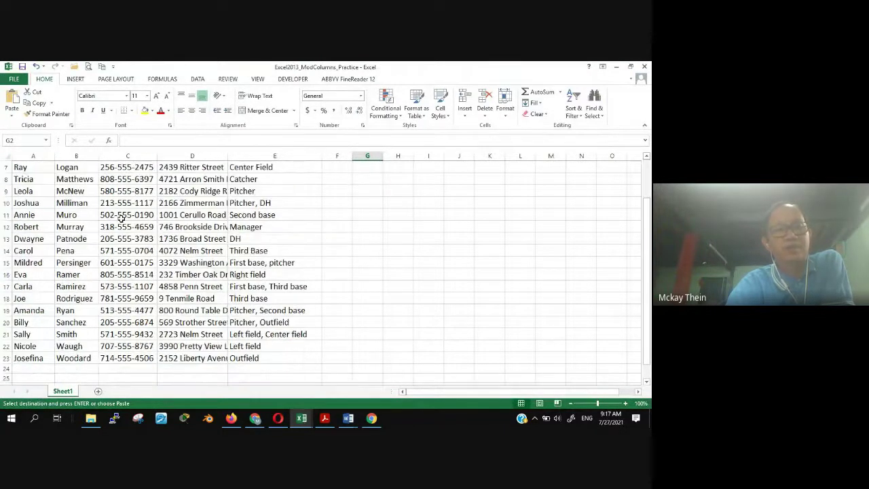
pyautogui.scroll(2, 120, 216)
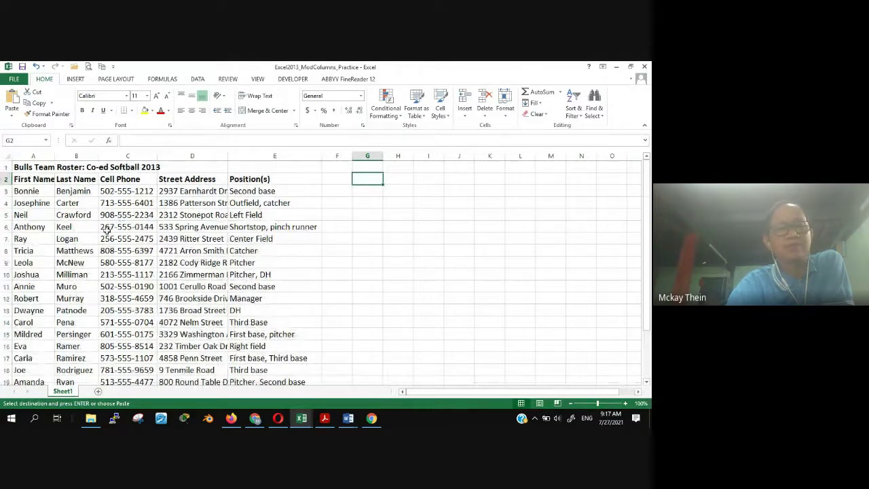
pyautogui.scroll(-2, 138, 205)
pyautogui.scroll(2, 140, 205)
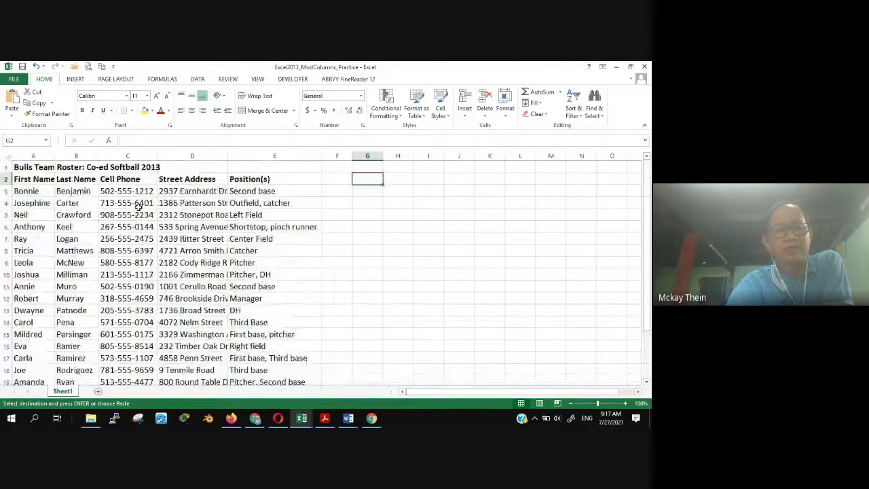
pyautogui.rightClick(206, 156)
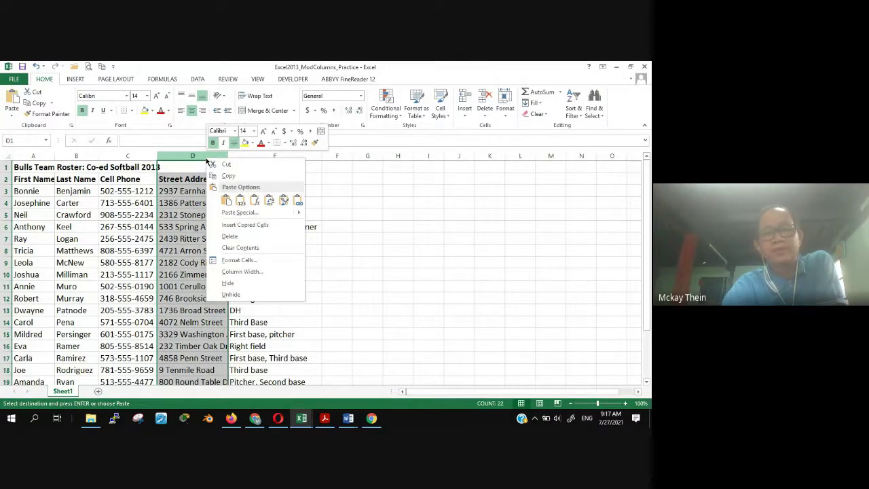
pyautogui.click(243, 273)
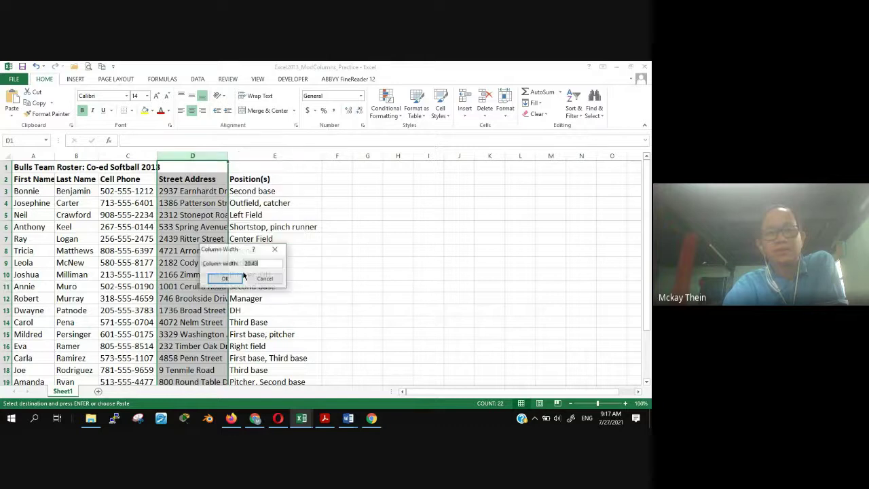
pyautogui.click(258, 279)
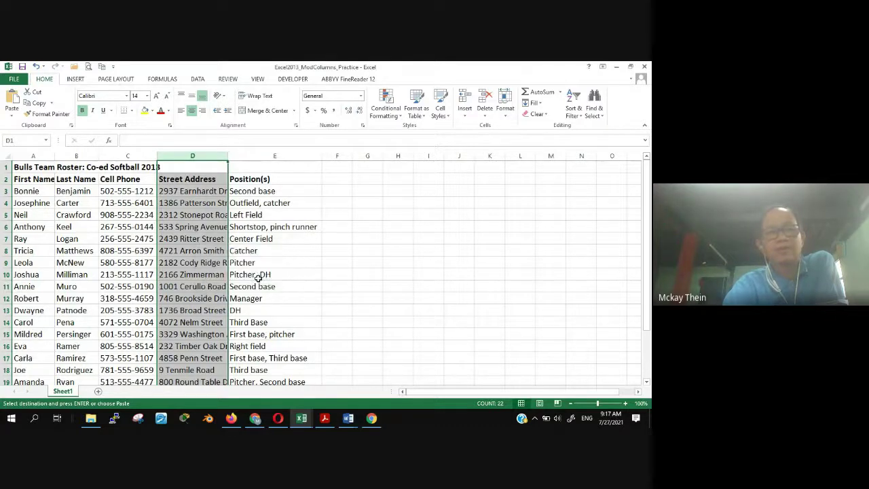
pyautogui.rightClick(227, 155)
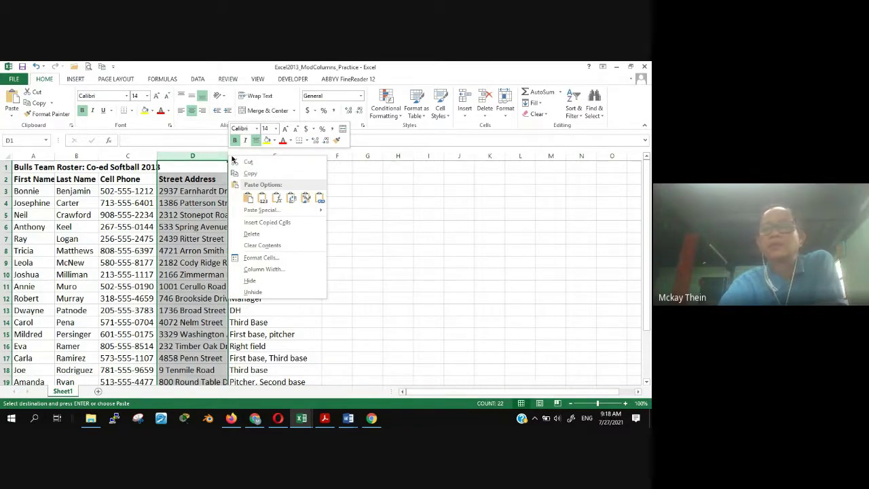
pyautogui.press('Escape')
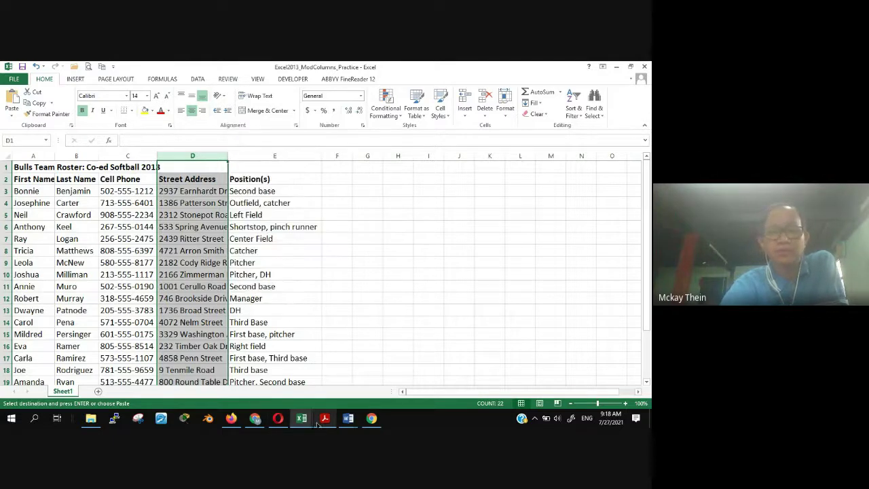
# AutoFit the Street Address column from its heading border and check the addresses down to the last roster row.
pyautogui.moveTo(310, 423)
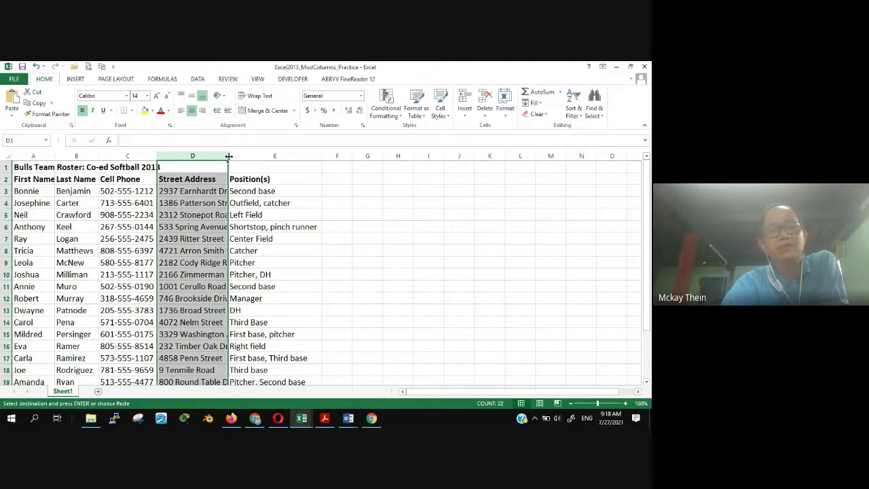
pyautogui.scroll(-4, 333, 229)
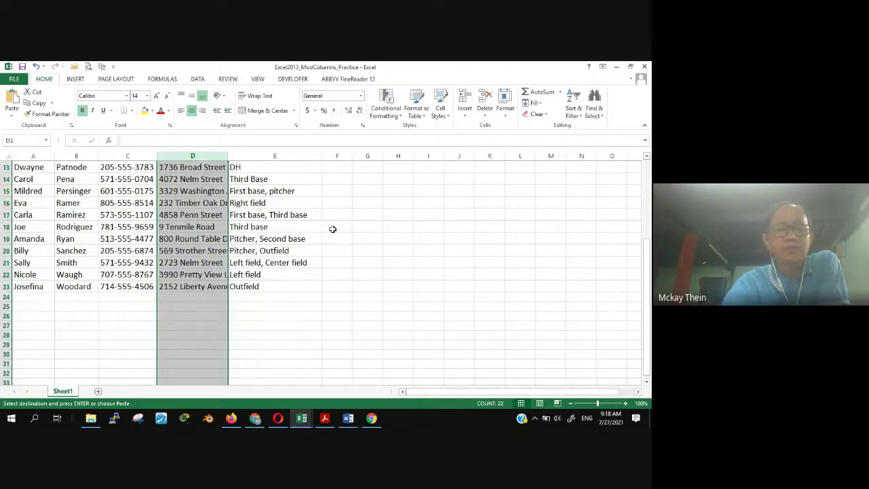
pyautogui.scroll(4, 217, 234)
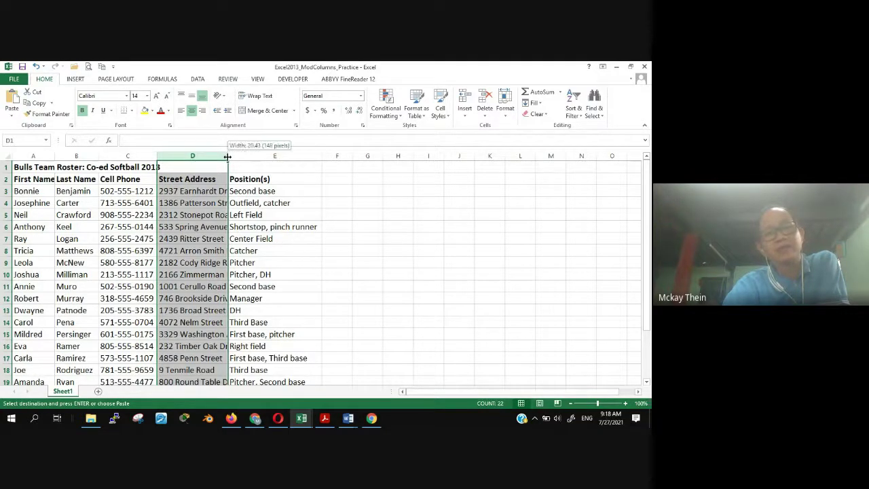
pyautogui.doubleClick(228, 156)
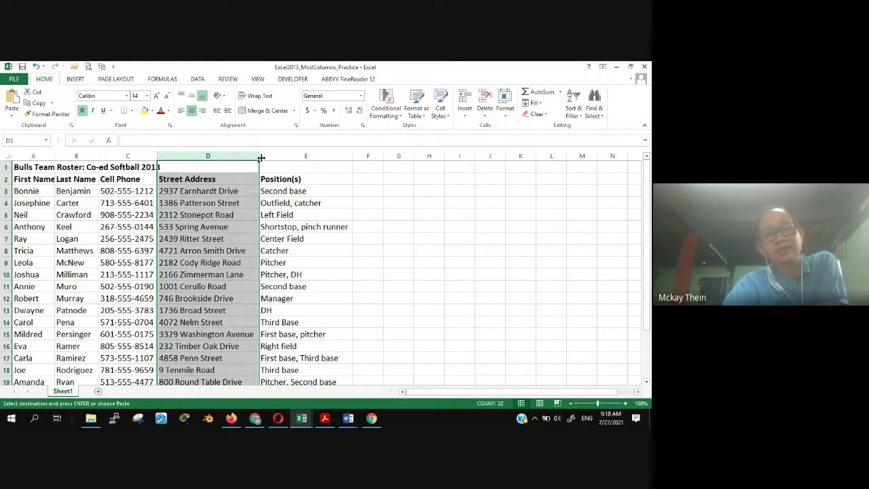
pyautogui.scroll(-3, 288, 227)
pyautogui.scroll(-1, 287, 226)
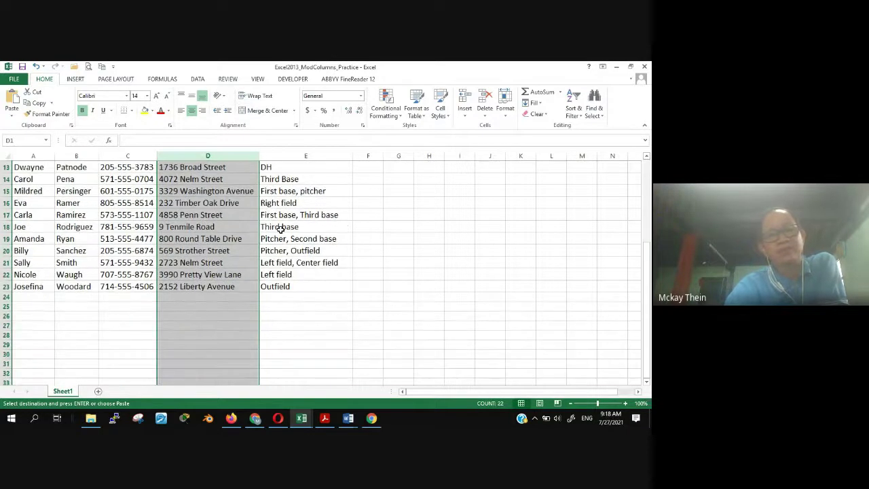
pyautogui.click(186, 193)
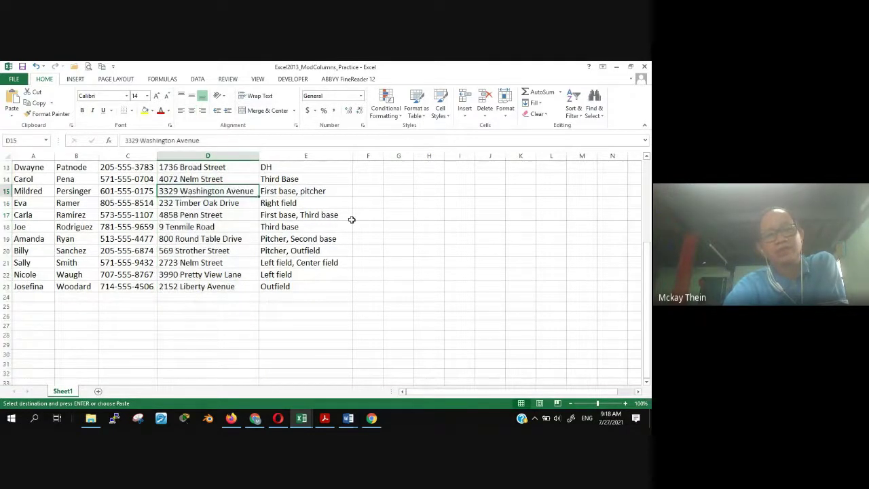
pyautogui.scroll(4, 351, 217)
pyautogui.scroll(-1, 351, 219)
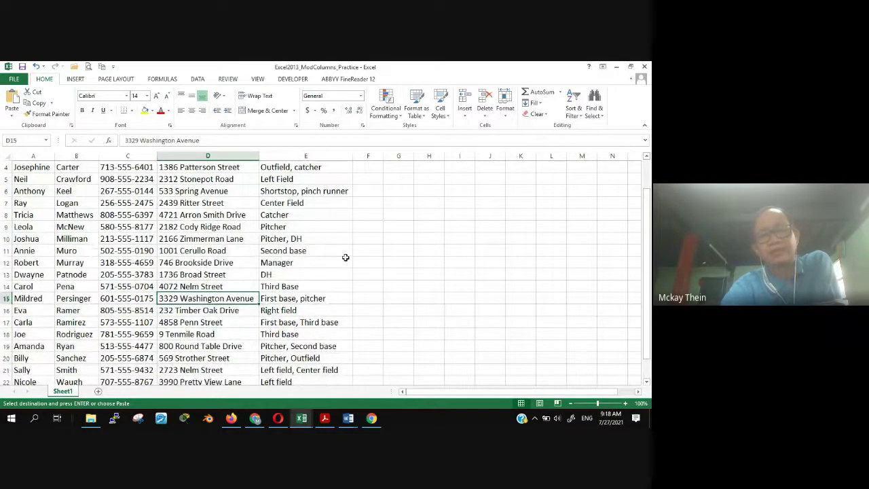
pyautogui.scroll(2, 346, 261)
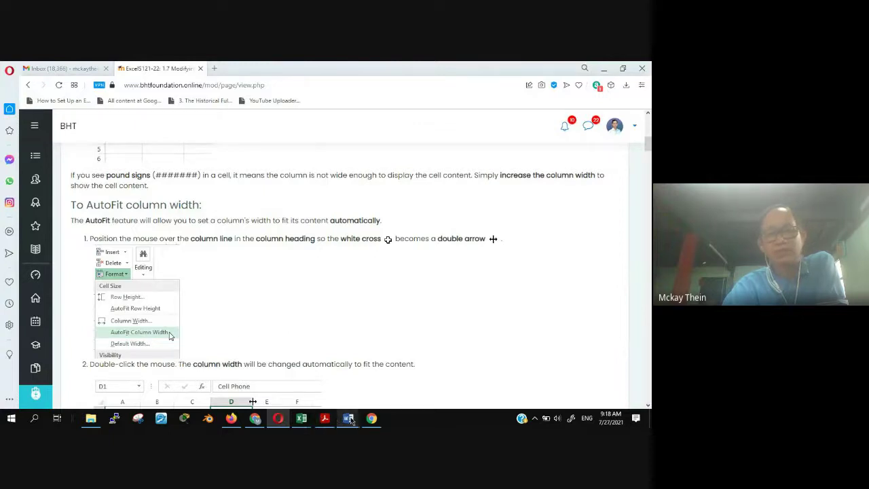
# Return to the practice workbook from the lesson page and undo the last AutoFit of the Street Address column.
pyautogui.moveTo(300, 420)
pyautogui.click(343, 383)
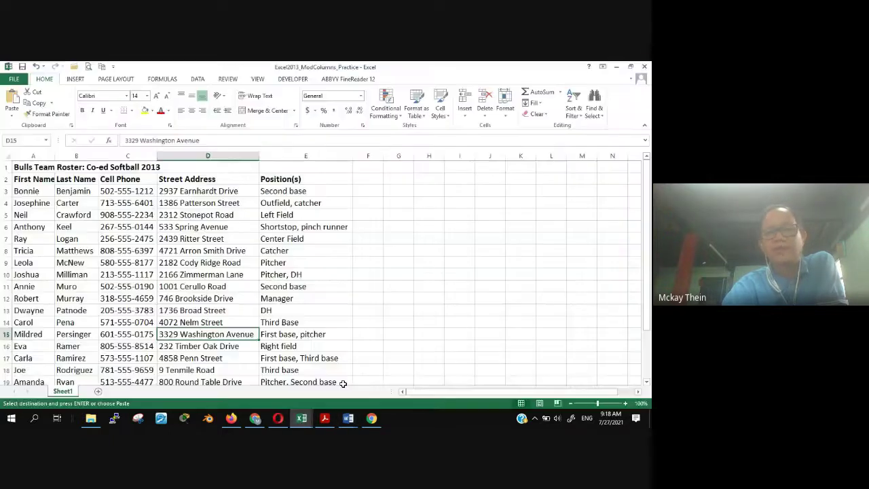
pyautogui.click(36, 66)
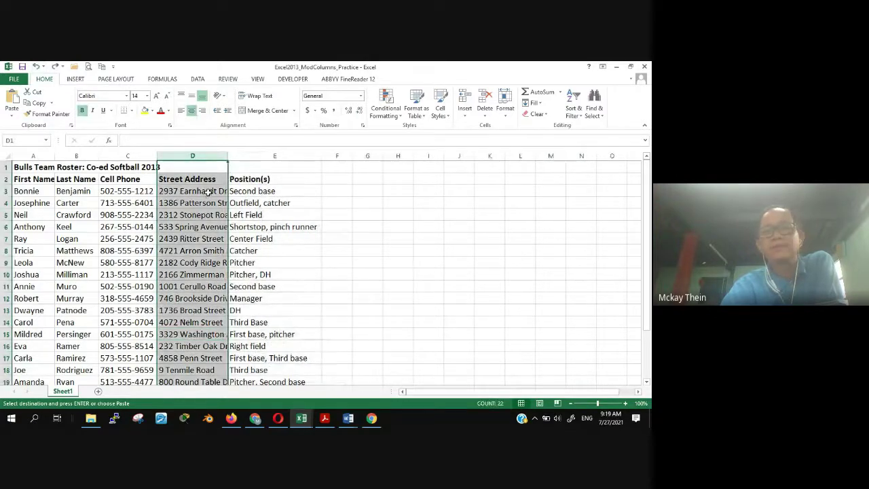
# AutoFit the selected Street Address column with the AutoFit Column Width command.
pyautogui.click(505, 116)
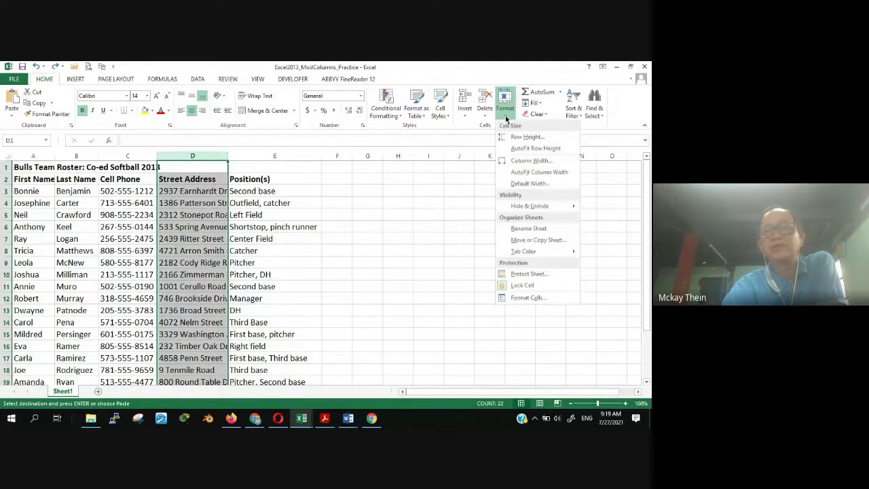
pyautogui.click(530, 173)
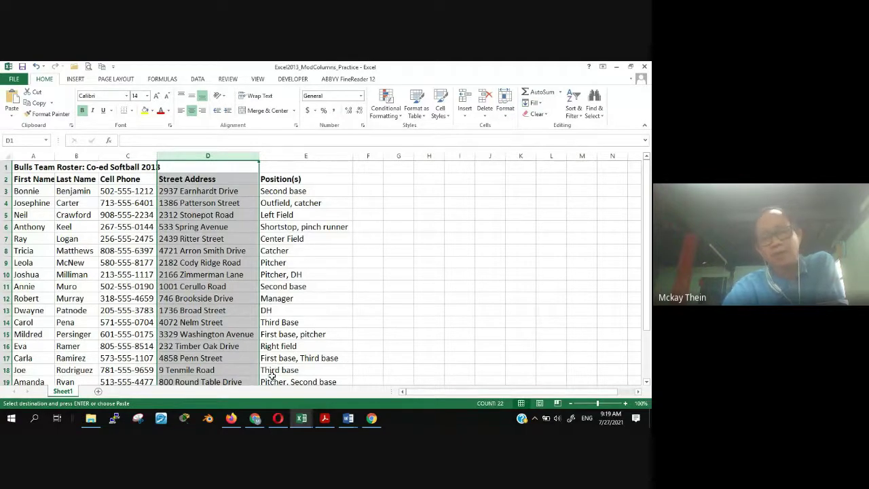
# Switch to the lesson page in Opera and read the sections on modifying row height and modifying all rows or columns.
pyautogui.moveTo(280, 422)
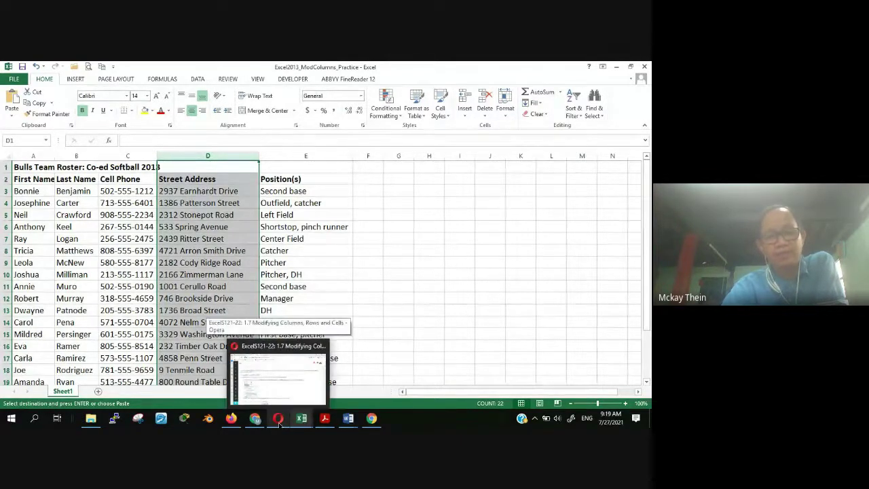
pyautogui.click(279, 422)
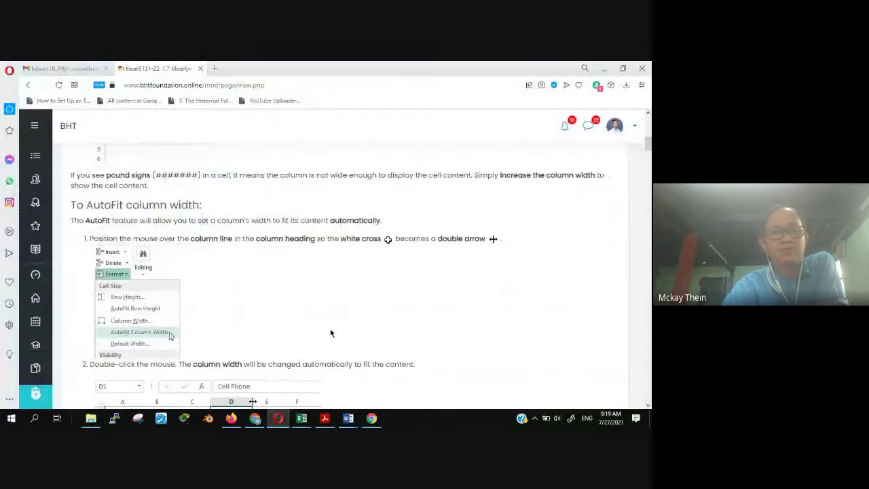
pyautogui.scroll(-5, 338, 328)
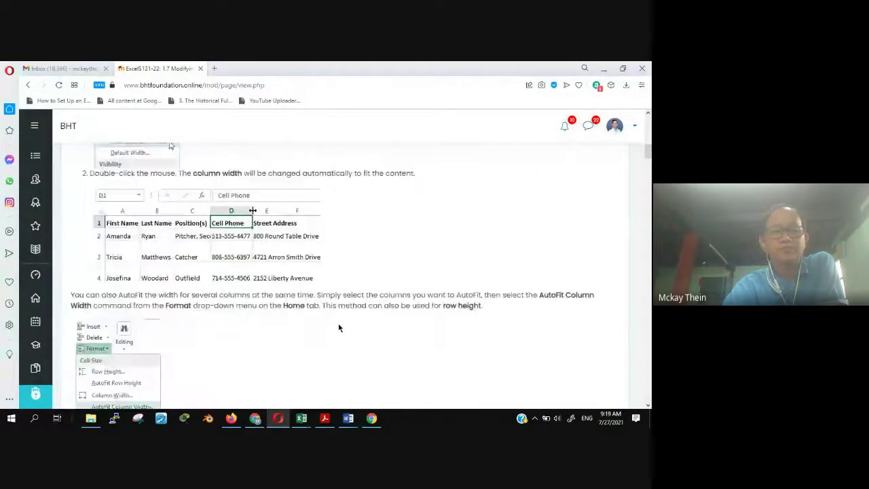
pyautogui.scroll(-3, 339, 329)
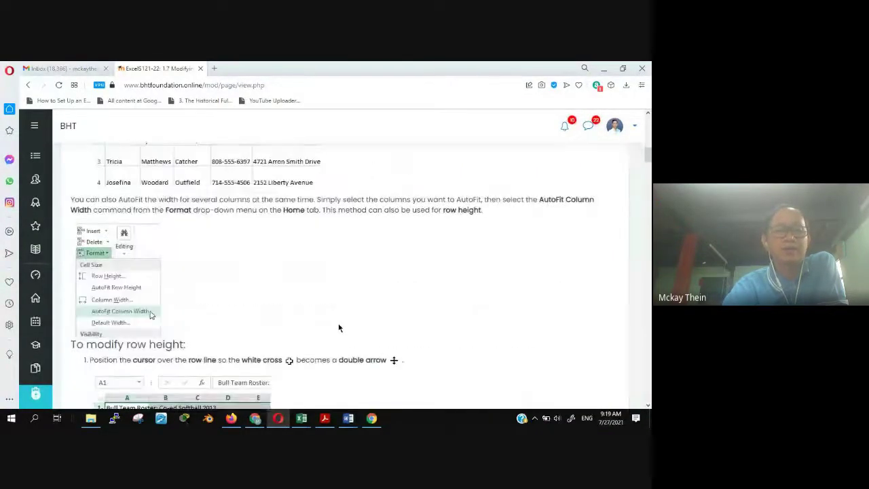
pyautogui.scroll(-5, 338, 328)
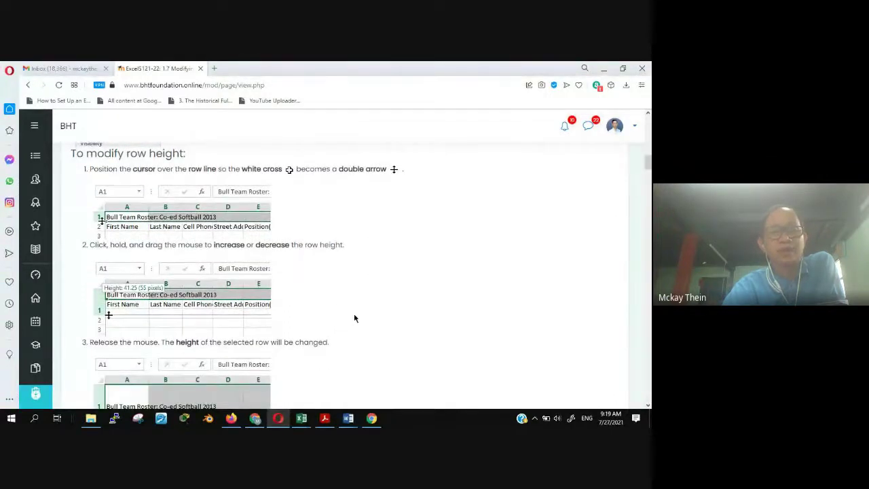
pyautogui.scroll(-3, 354, 317)
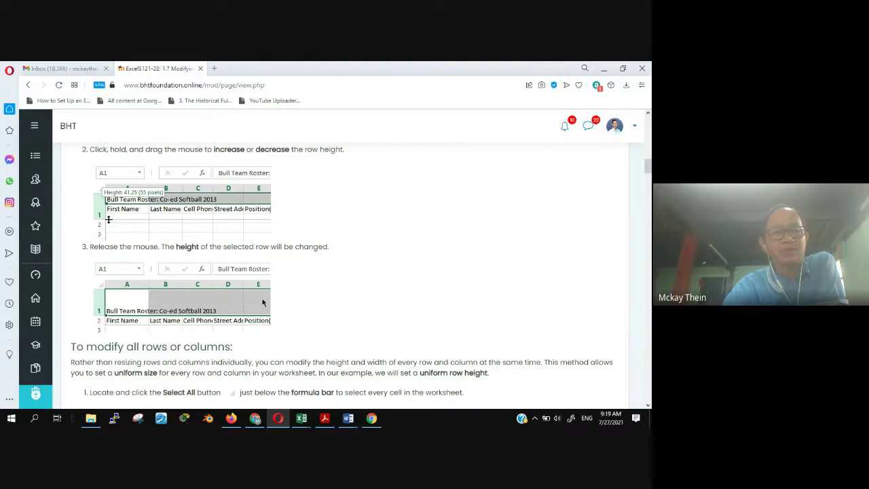
pyautogui.scroll(-2, 414, 300)
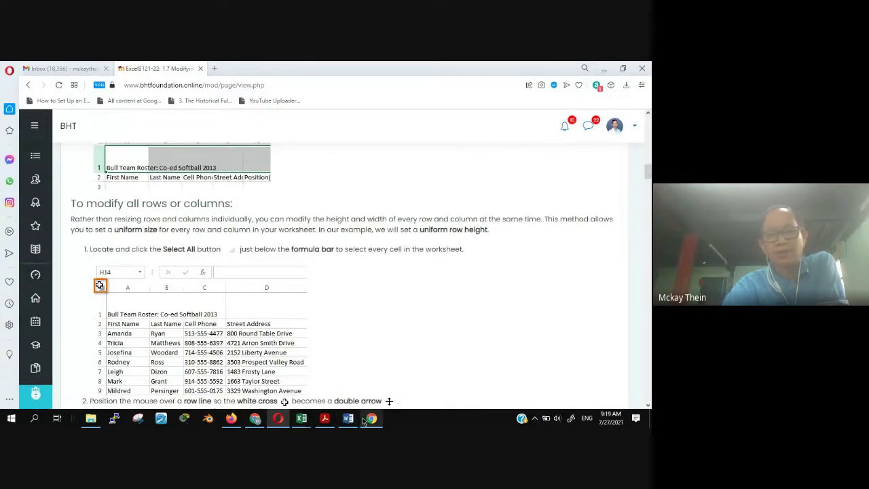
# Return to the Excel2013_ModColumns_Practice workbook, increase the height of title row 1 to about double, and select that row.
pyautogui.moveTo(301, 418)
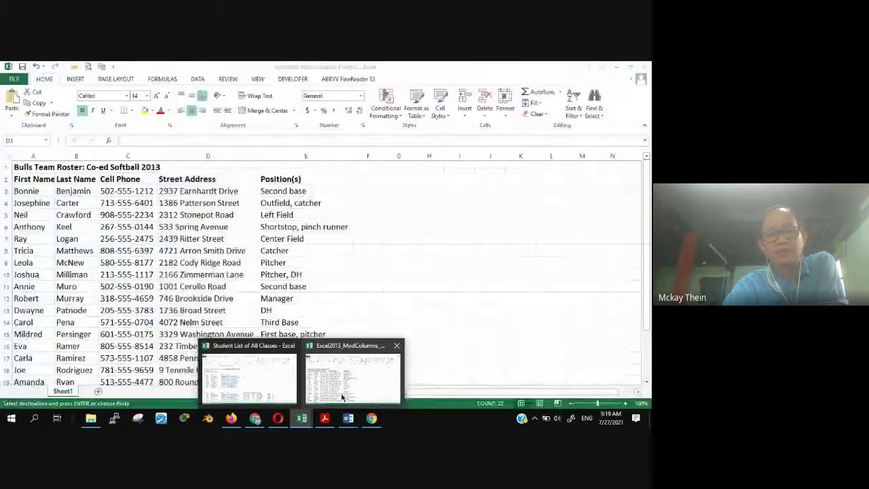
pyautogui.click(343, 397)
pyautogui.click(68, 265)
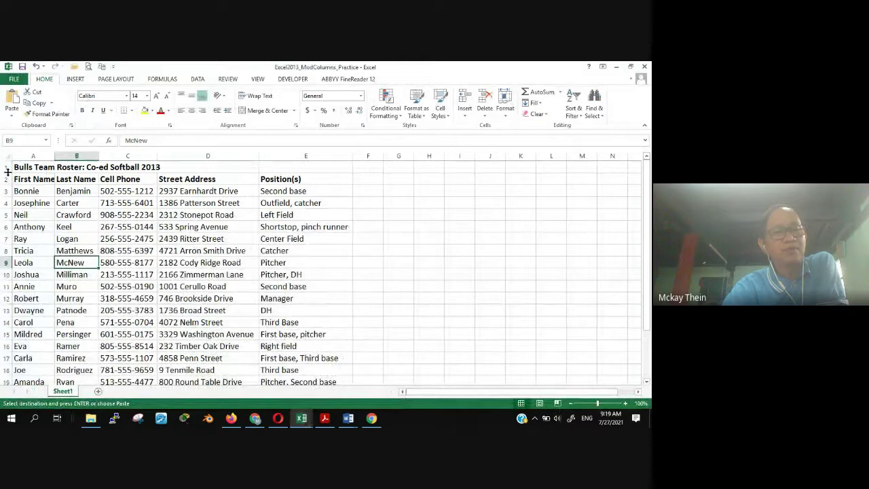
pyautogui.moveTo(7, 171); pyautogui.dragTo(7, 182)
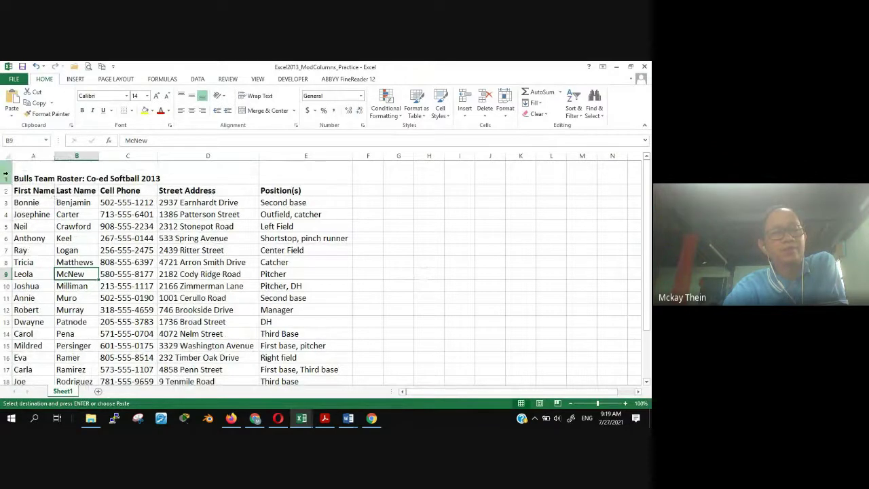
pyautogui.click(6, 175)
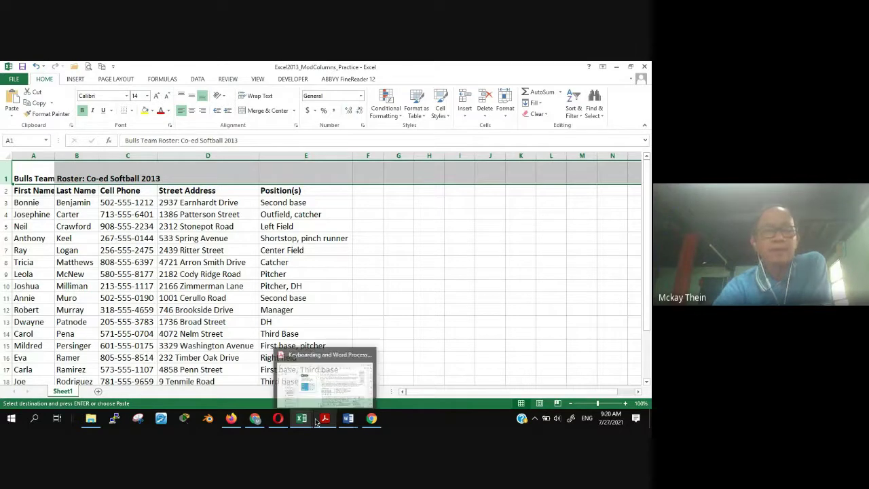
# Switch to the lesson page in Opera and read the steps for setting a uniform row height across the worksheet.
pyautogui.moveTo(348, 419)
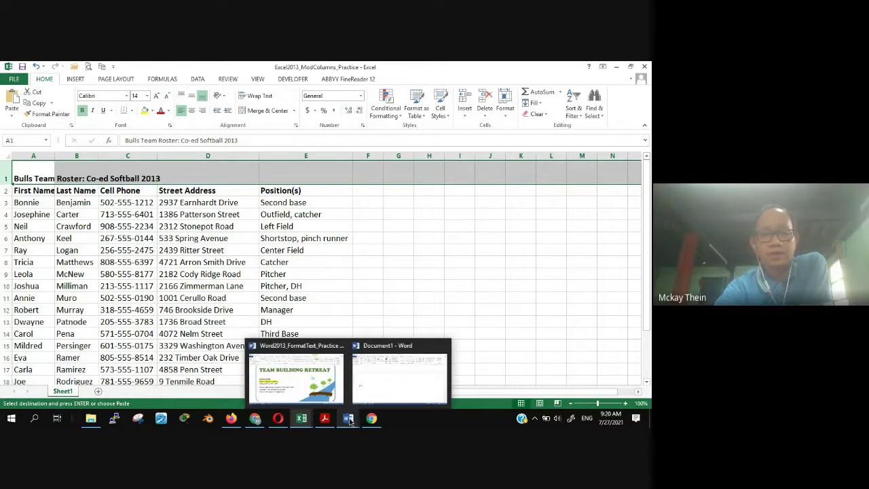
pyautogui.click(278, 419)
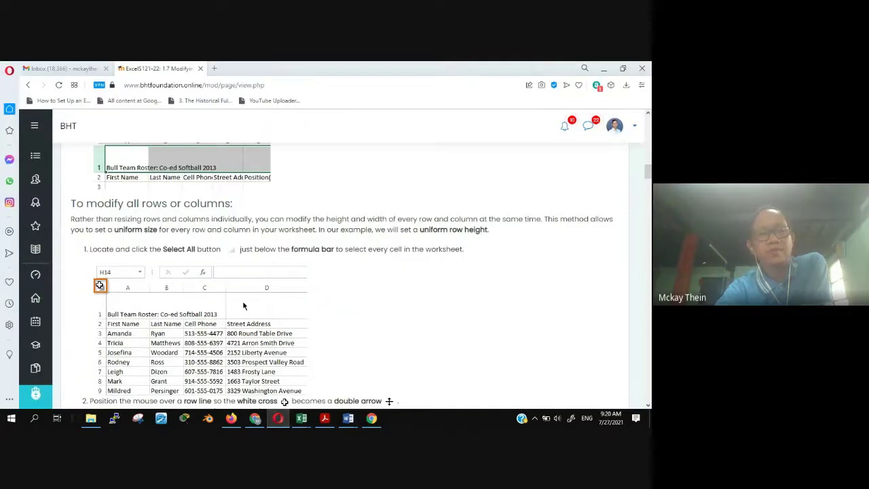
pyautogui.scroll(-3, 243, 305)
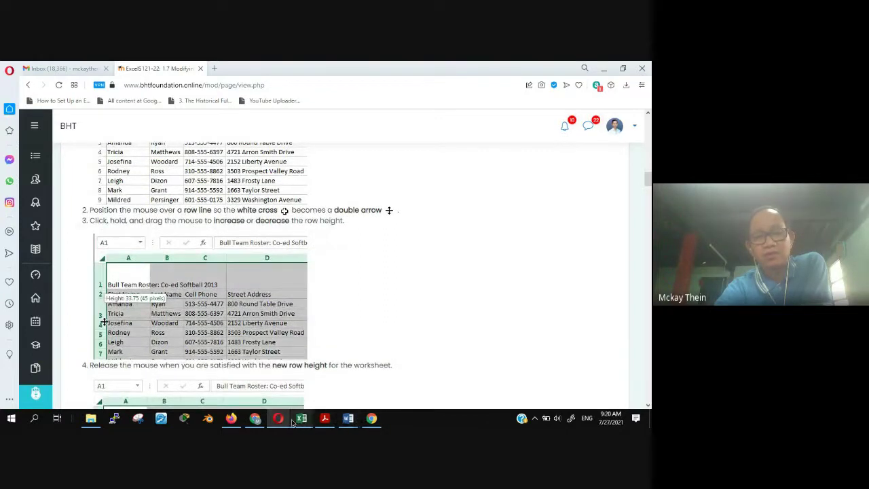
# Return to the practice workbook and increase the heights of rows 2 and 3 individually to about double.
pyautogui.moveTo(299, 419)
pyautogui.click(353, 380)
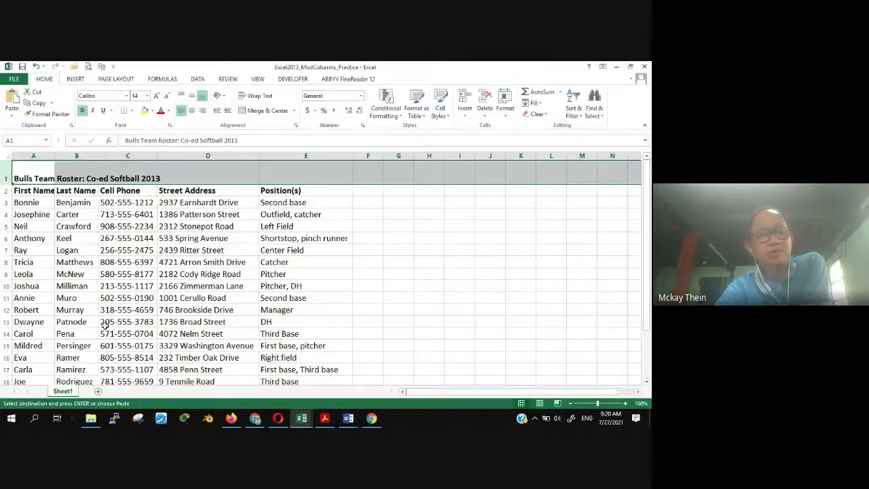
pyautogui.moveTo(7, 194); pyautogui.dragTo(7, 227)
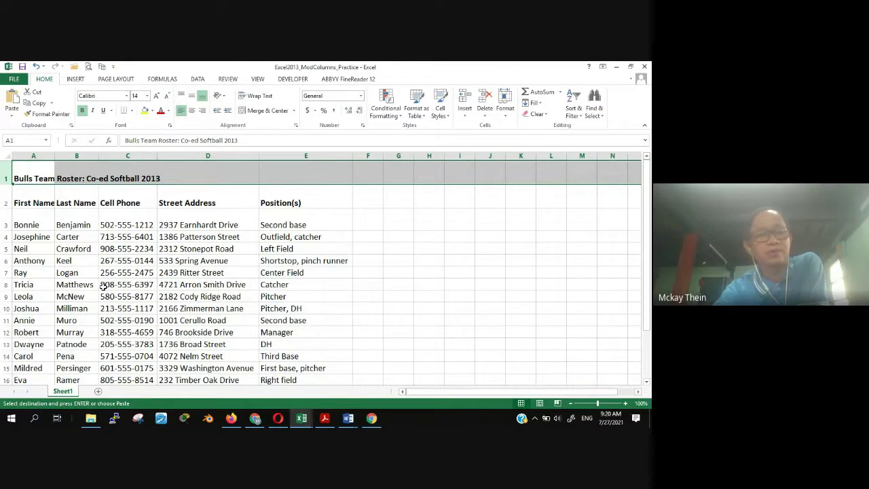
pyautogui.scroll(-2, 103, 287)
pyautogui.scroll(2, 103, 286)
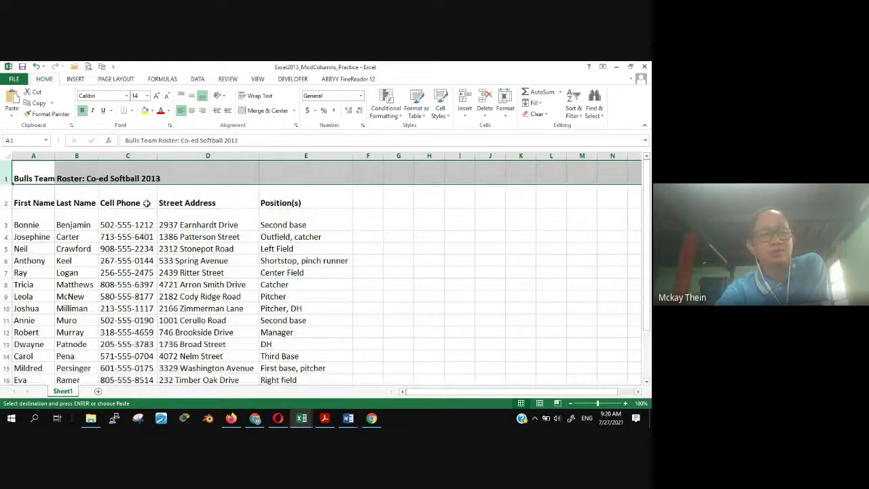
# Select every cell in the worksheet and set the row height to 2.5.
pyautogui.click(5, 156)
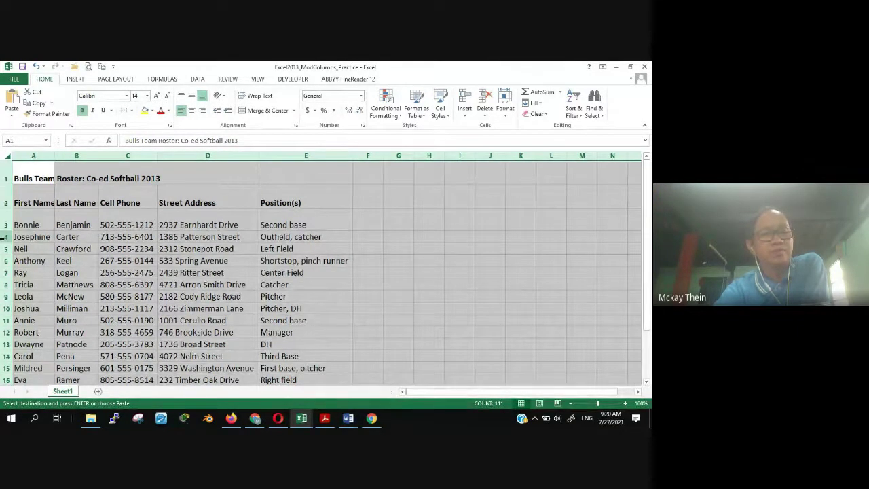
pyautogui.rightClick(4, 194)
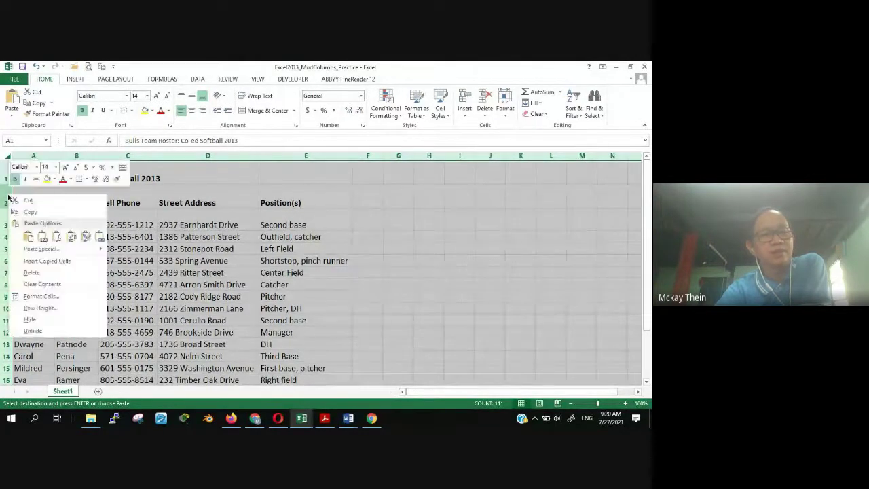
pyautogui.click(40, 308)
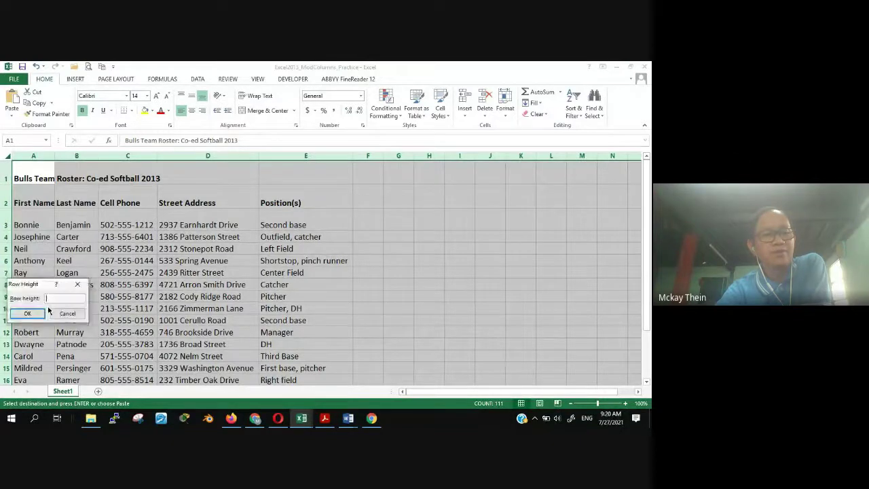
pyautogui.moveTo(42, 285); pyautogui.dragTo(198, 233)
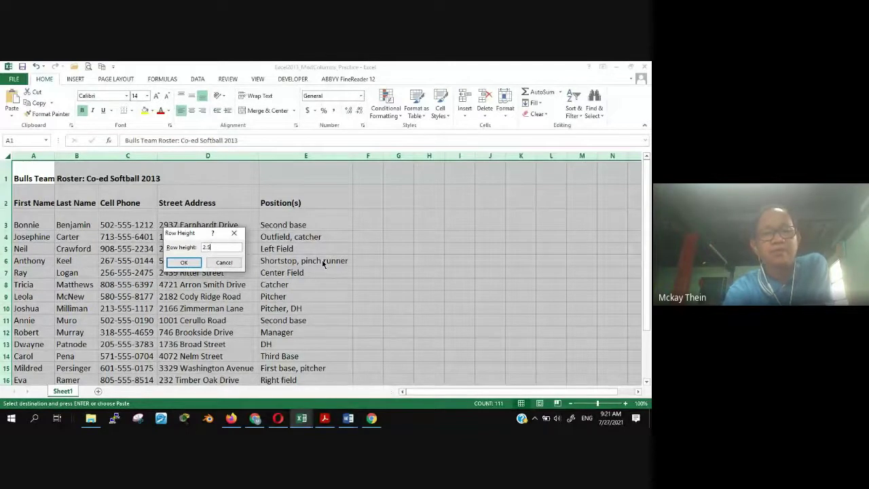
pyautogui.click(182, 263)
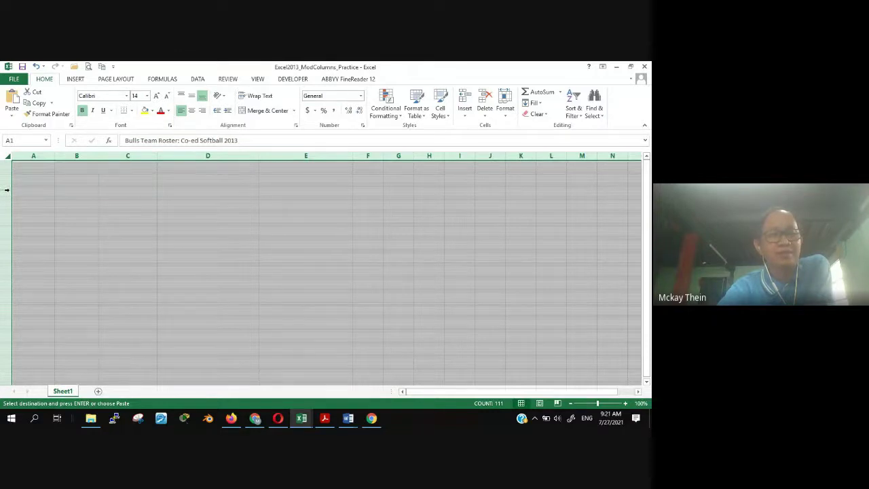
# Set the height of all worksheet rows to 25.
pyautogui.rightClick(7, 190)
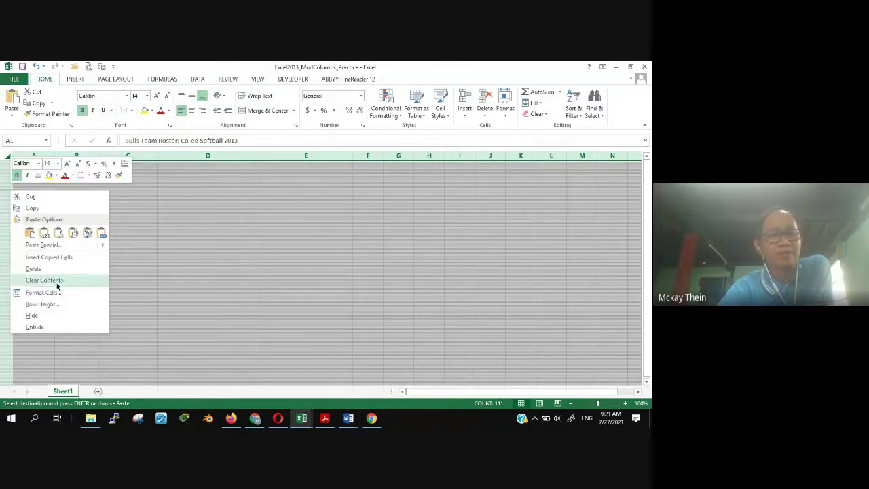
pyautogui.click(54, 304)
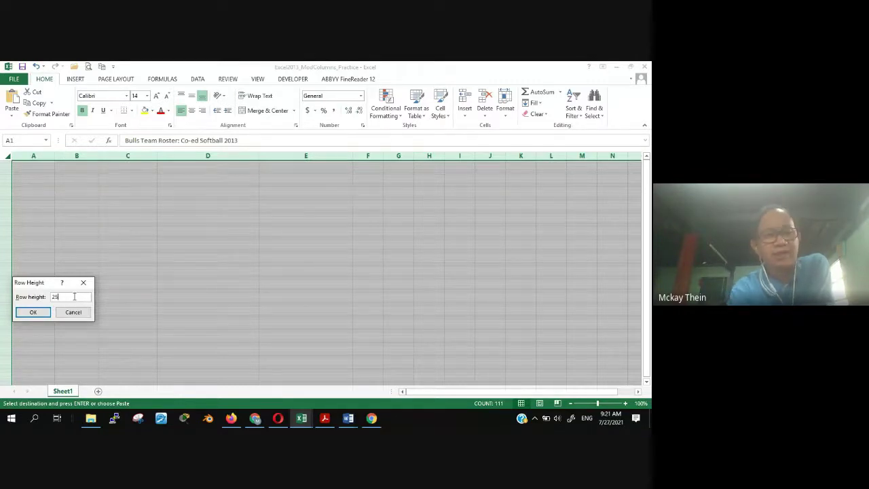
pyautogui.click(36, 312)
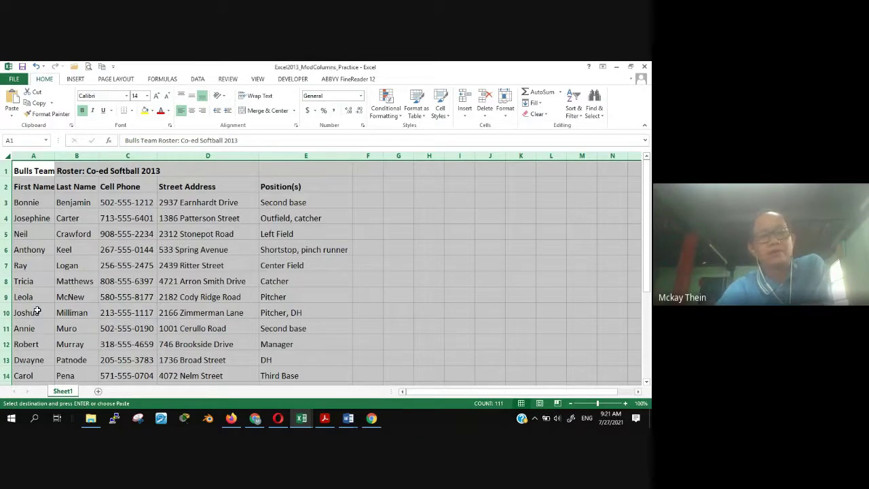
# Set a uniform row height of 50 for the whole worksheet and check the rows far below the roster.
pyautogui.rightClick(4, 218)
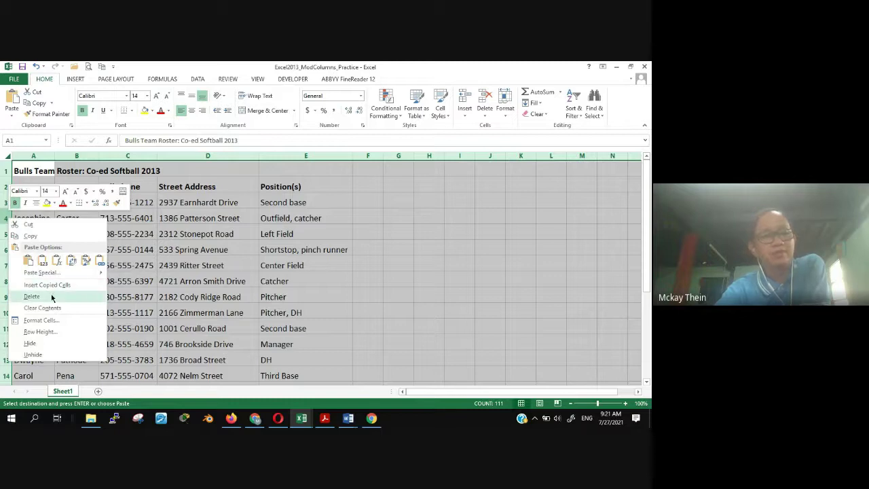
pyautogui.click(59, 331)
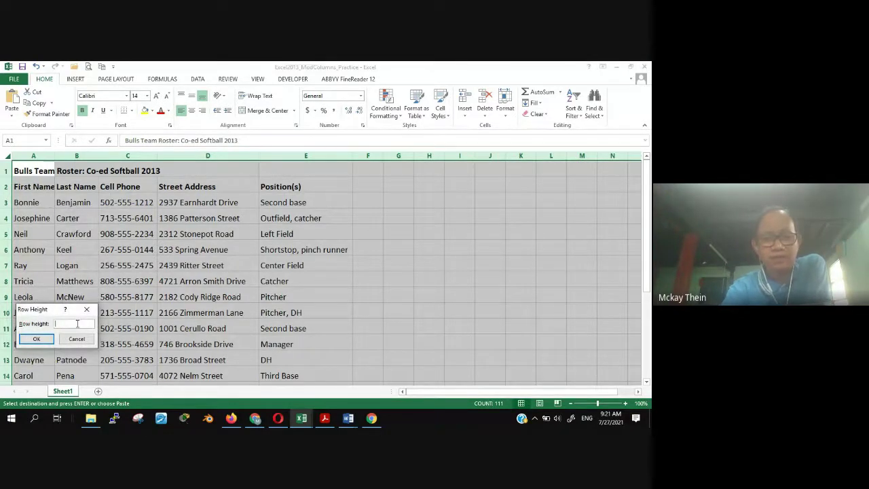
pyautogui.write('50')
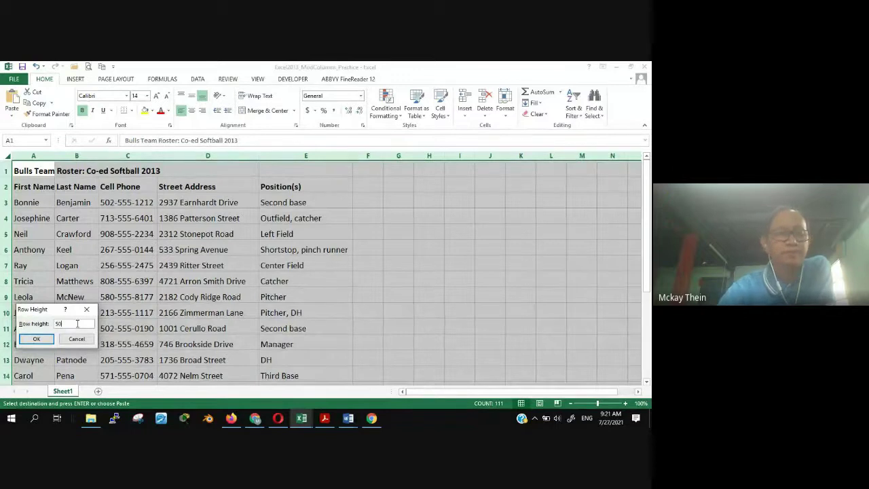
pyautogui.click(36, 338)
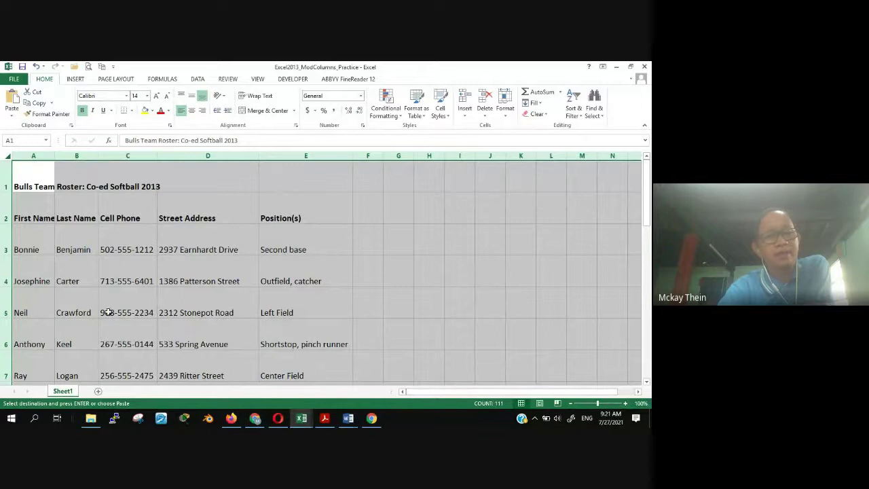
pyautogui.scroll(-20, 108, 307)
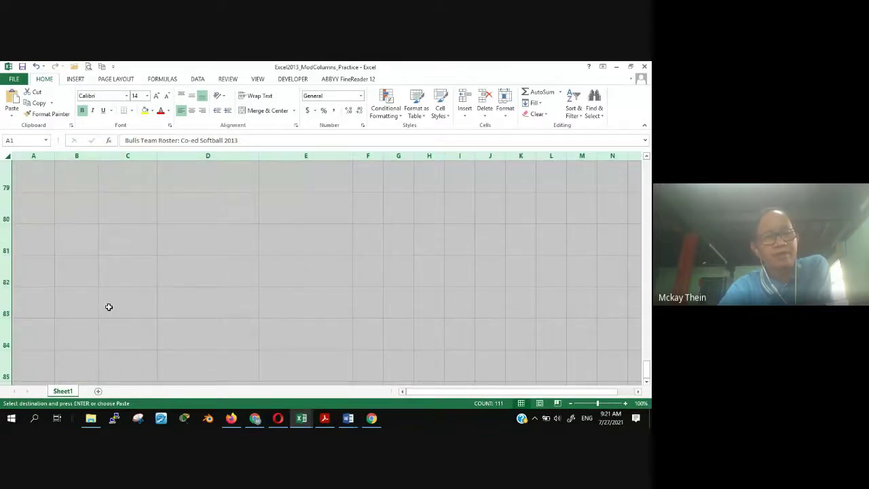
pyautogui.scroll(20, 109, 307)
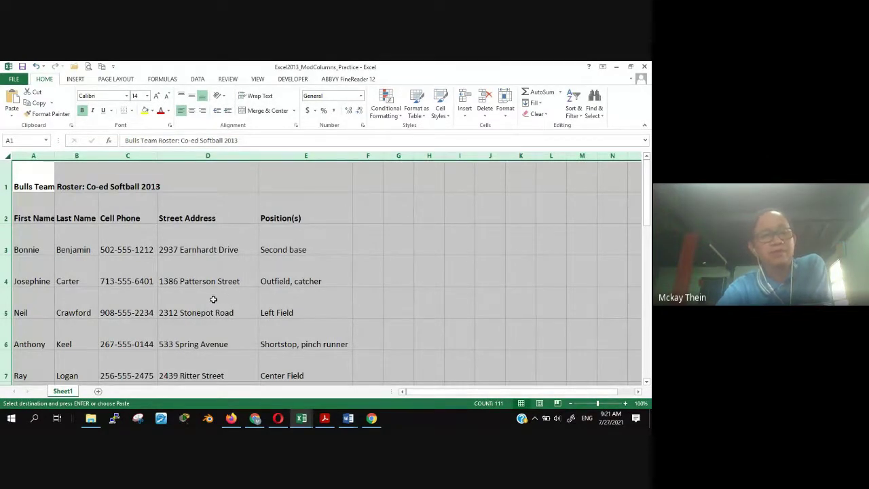
# Switch to the lesson page in Opera, find the section on inserting rows, and return to the Excel practice workbook.
pyautogui.moveTo(234, 420)
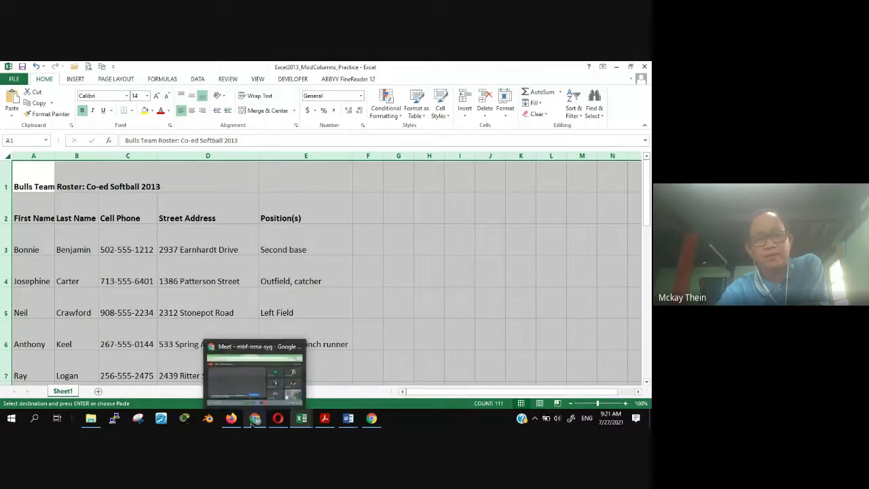
pyautogui.click(278, 417)
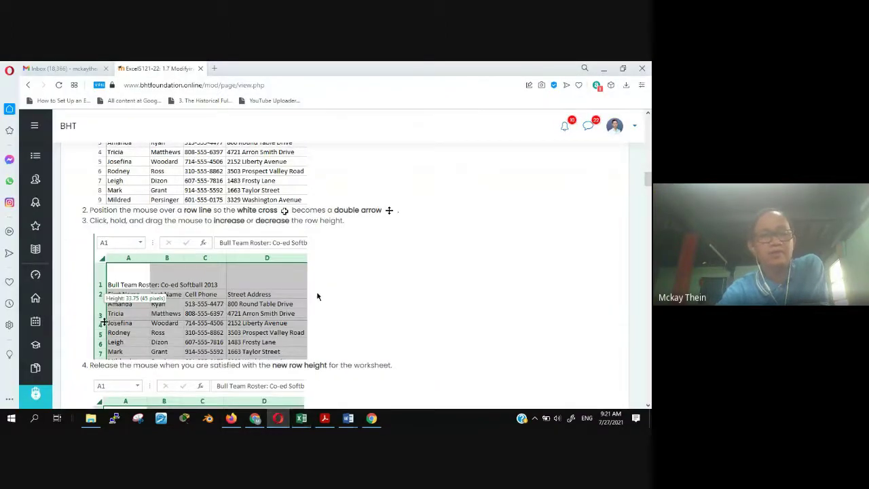
pyautogui.scroll(-5, 317, 296)
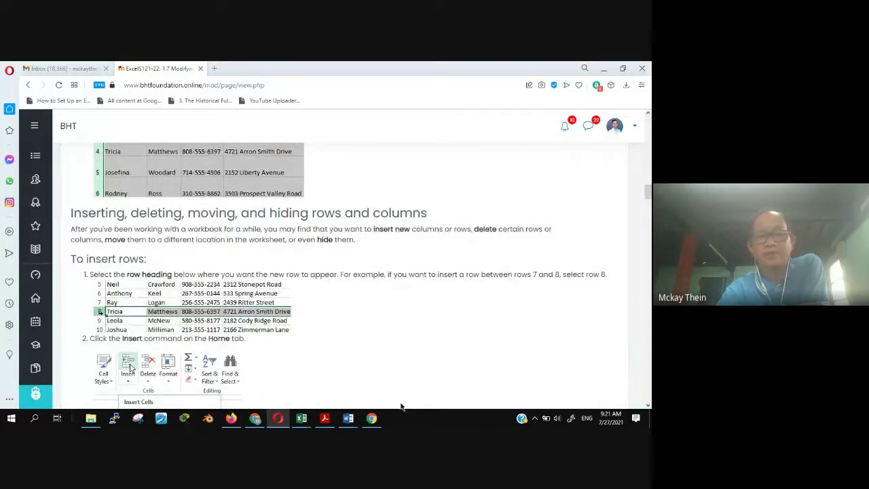
pyautogui.moveTo(301, 421)
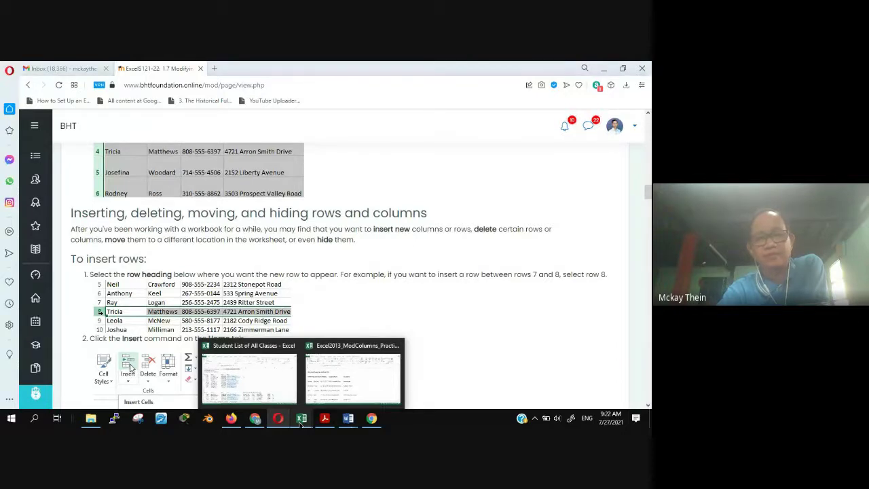
pyautogui.click(335, 397)
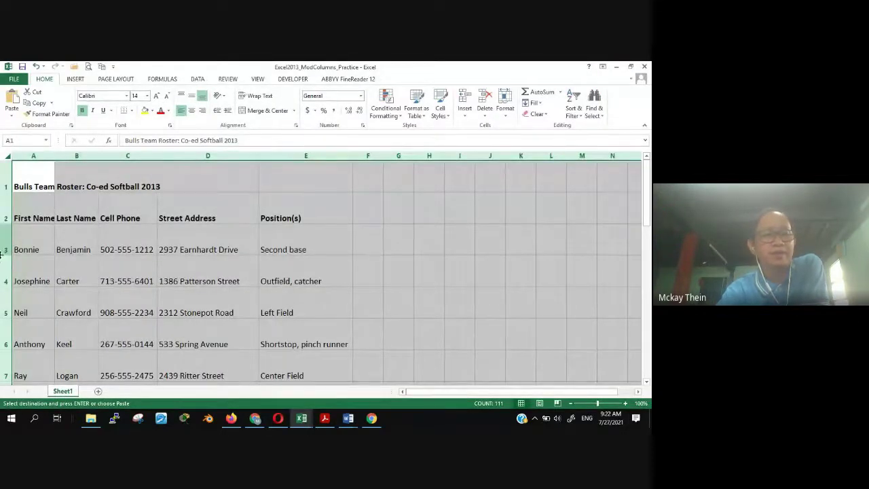
# Add a new blank sheet and check the default row height of its row 2 without changing it.
pyautogui.moveTo(296, 419)
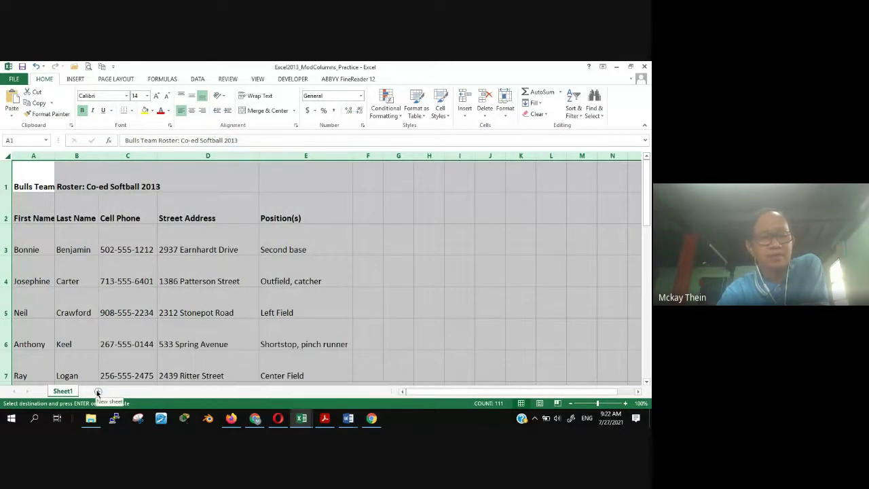
pyautogui.click(98, 392)
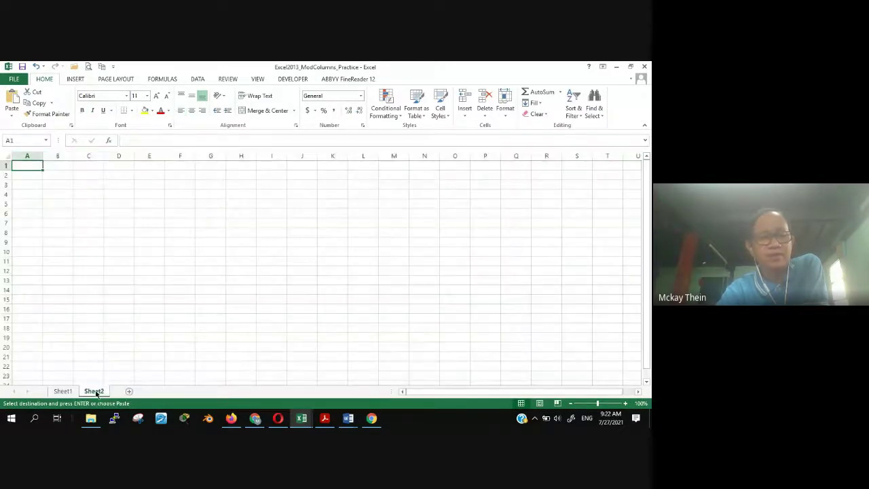
pyautogui.click(6, 174)
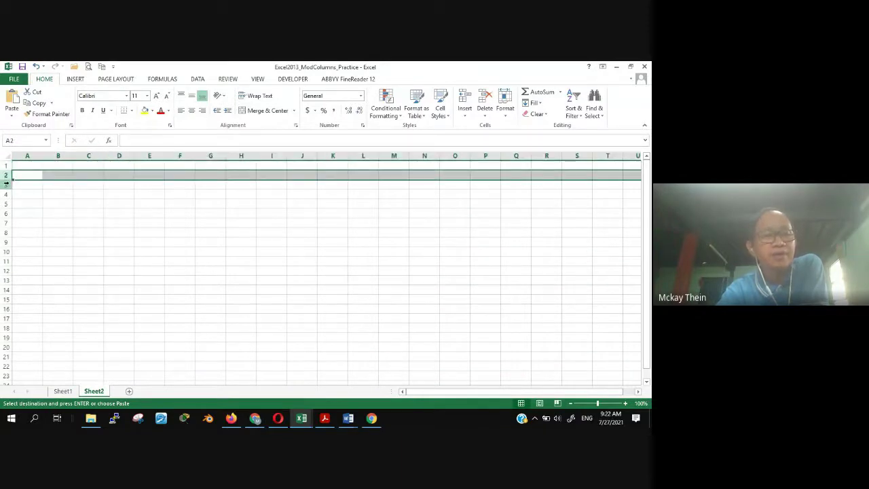
pyautogui.click(62, 390)
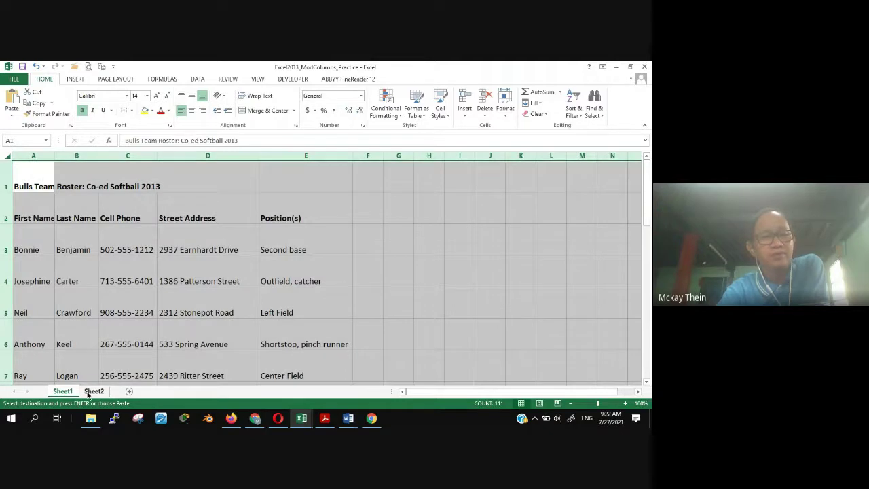
pyautogui.click(89, 392)
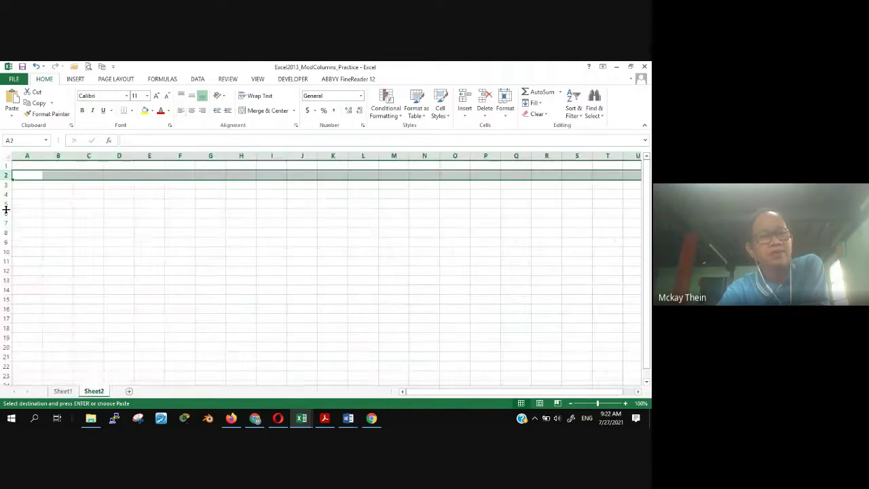
pyautogui.rightClick(5, 176)
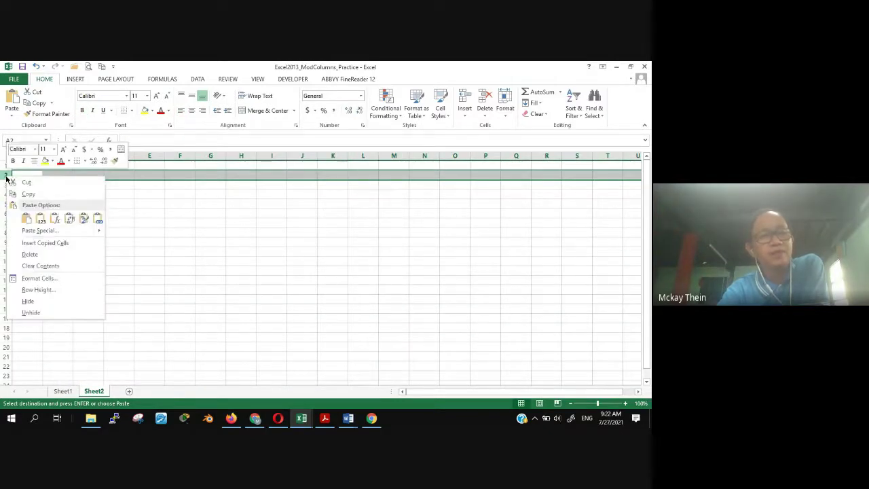
pyautogui.click(58, 289)
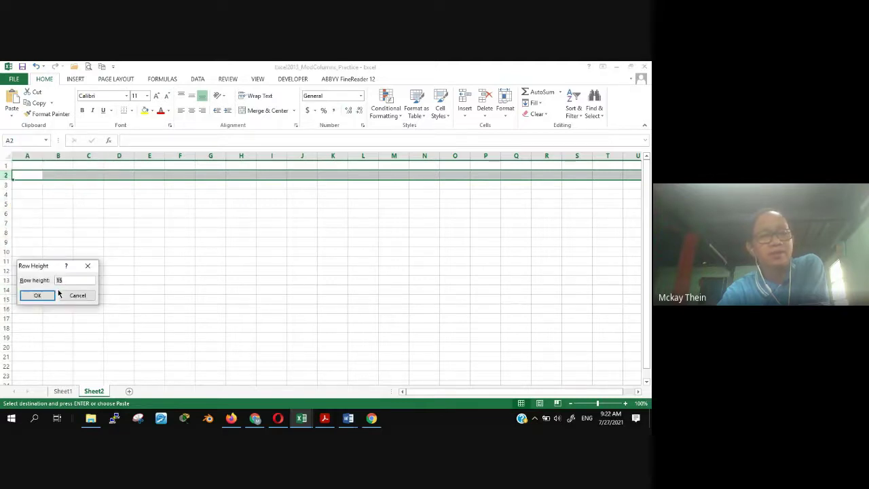
pyautogui.click(78, 295)
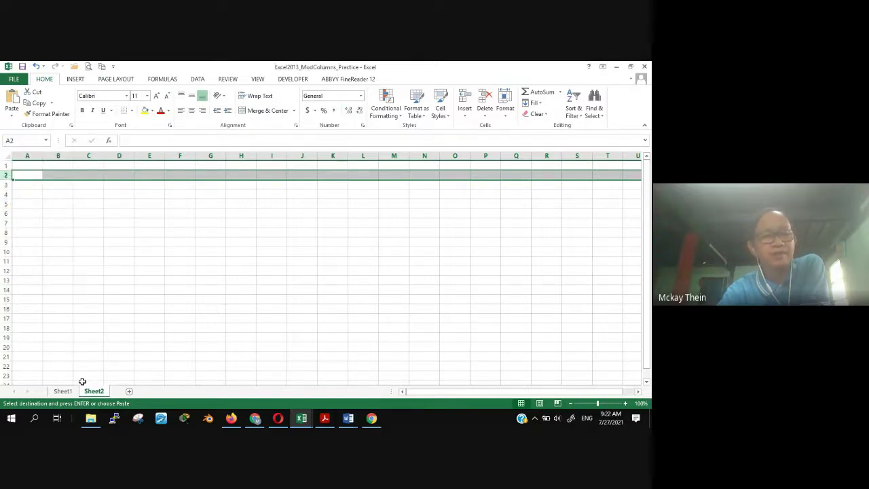
# Set the height of all rows in Sheet1 to 15 and clear the whole-sheet selection.
pyautogui.click(61, 391)
pyautogui.click(6, 157)
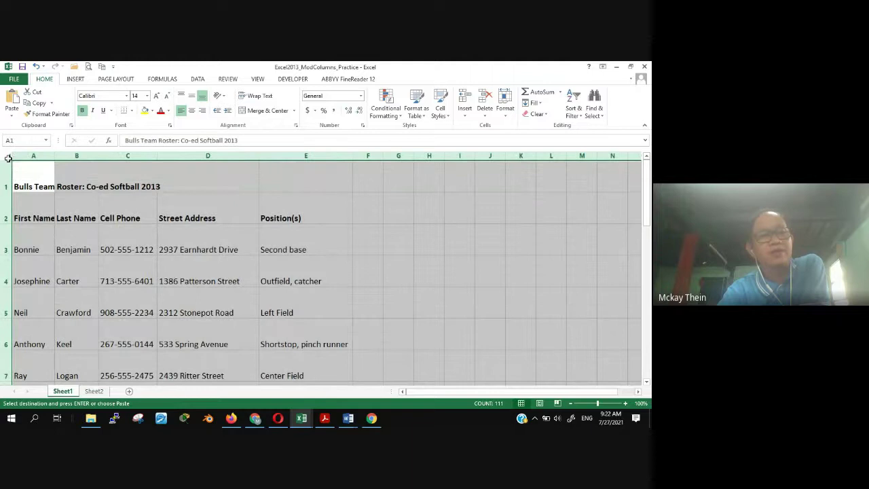
pyautogui.rightClick(2, 201)
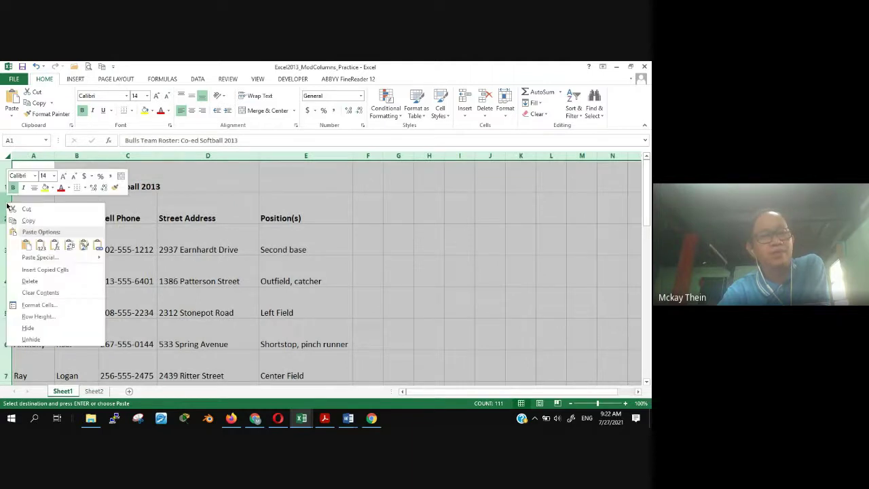
pyautogui.click(49, 317)
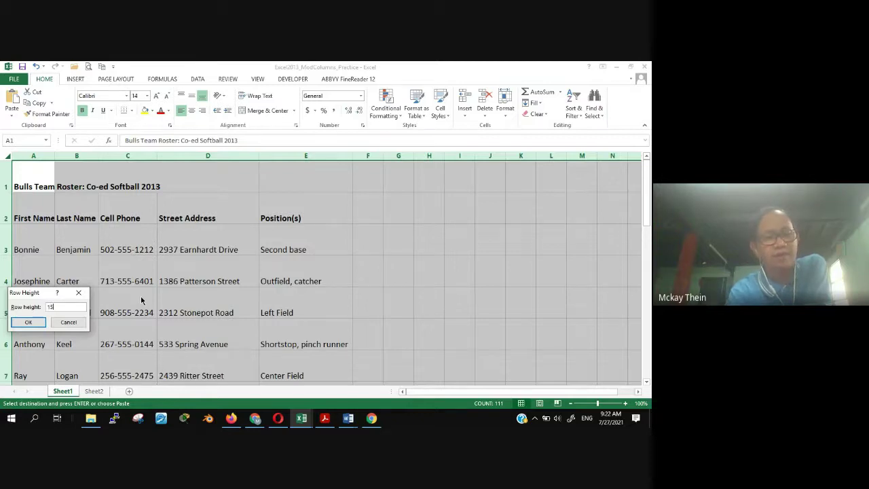
pyautogui.click(29, 322)
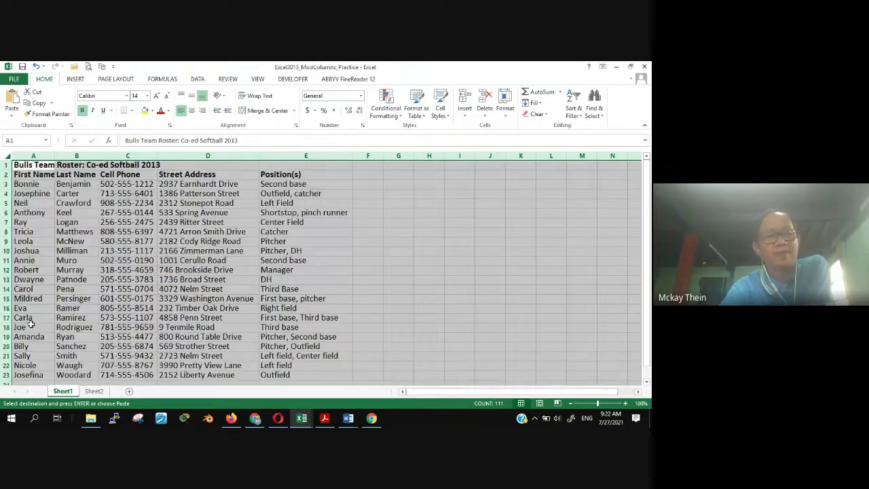
pyautogui.click(400, 259)
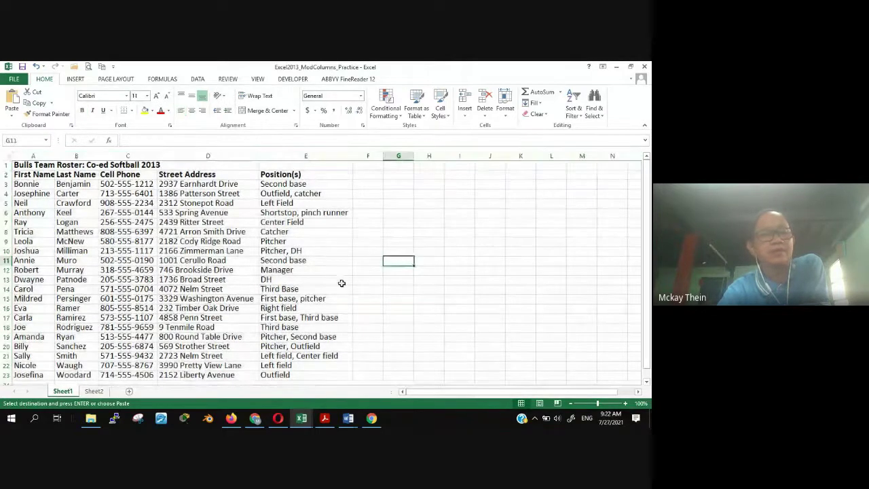
# Compare Sheet1's row heights with the blank Sheet2, then select all of Sheet1 and check the rows below the roster.
pyautogui.click(96, 391)
pyautogui.click(62, 391)
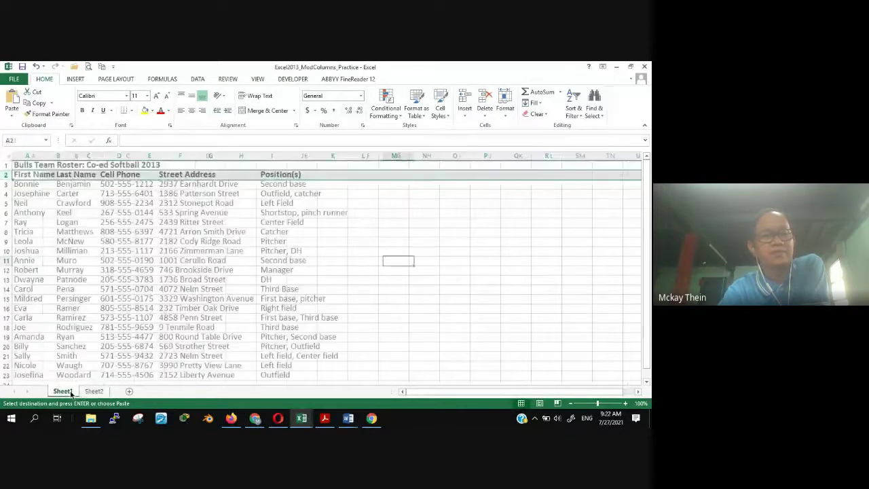
pyautogui.click(7, 158)
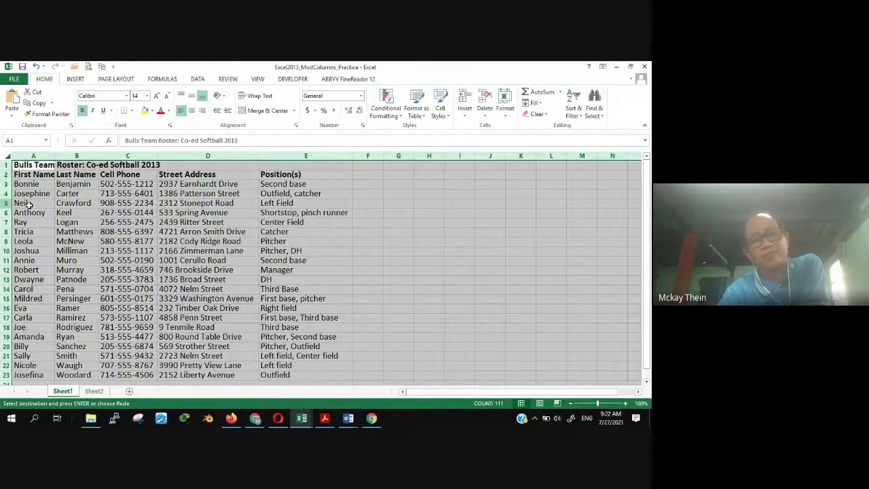
pyautogui.scroll(-4, 306, 274)
pyautogui.scroll(4, 306, 274)
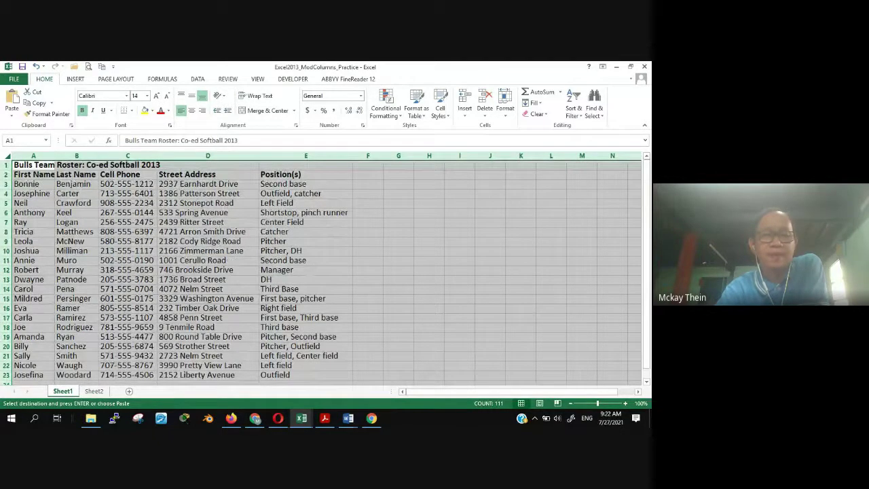
# Read the lesson's instructions in Opera for inserting a row between rows 7 and 8, and return to the Excel practice workbook.
pyautogui.click(278, 418)
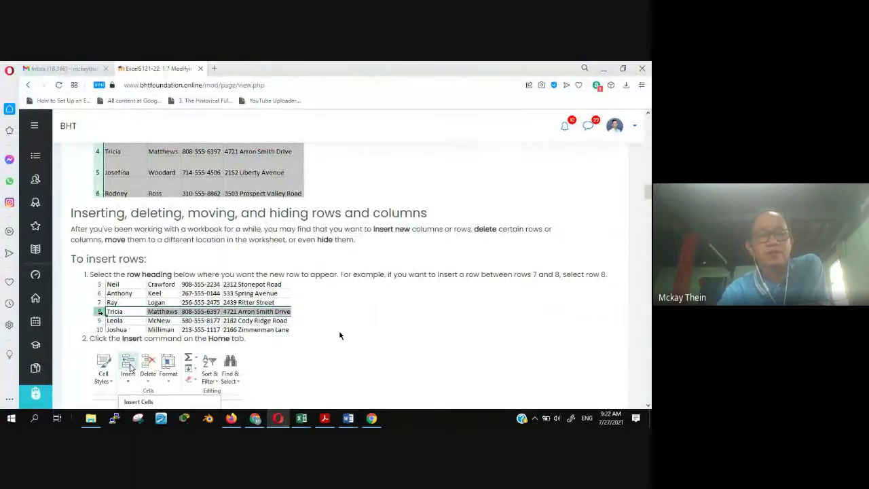
pyautogui.scroll(-1, 340, 333)
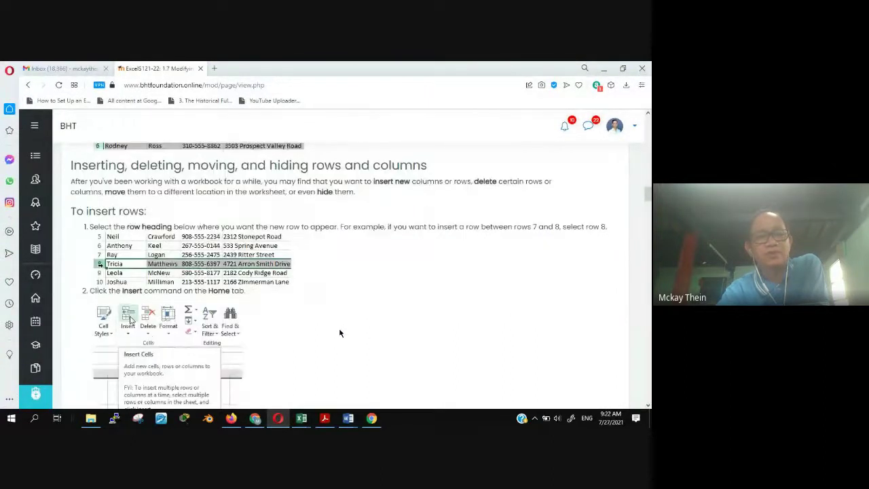
pyautogui.scroll(-1, 340, 332)
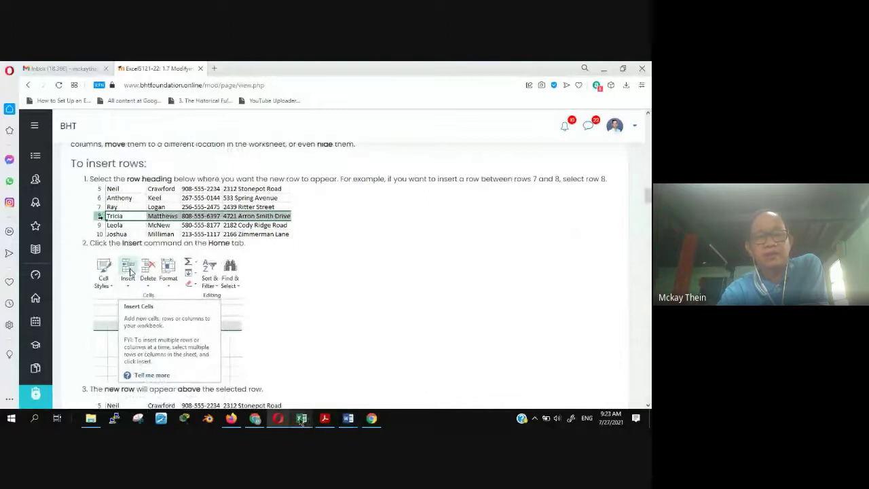
pyautogui.moveTo(301, 418)
pyautogui.click(315, 382)
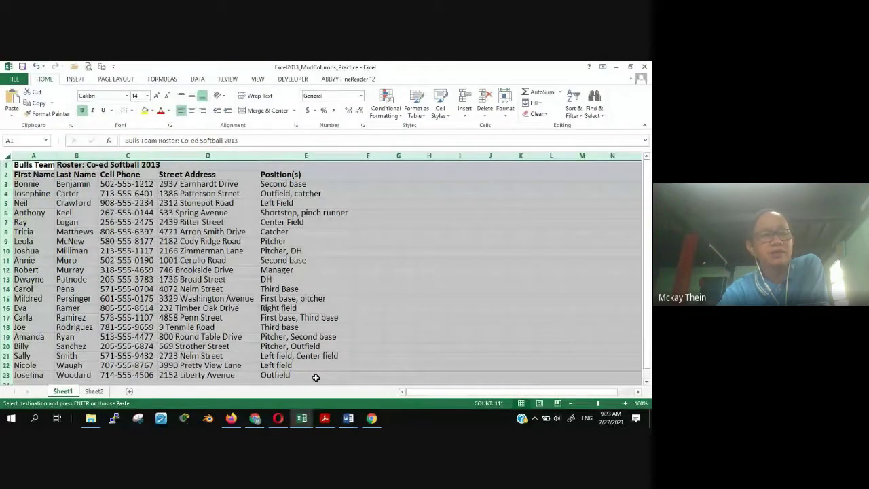
# Close the practice workbook without saving its changes and reopen the original Excel2013_ModColumns_Practice from the recent workbooks.
pyautogui.click(16, 79)
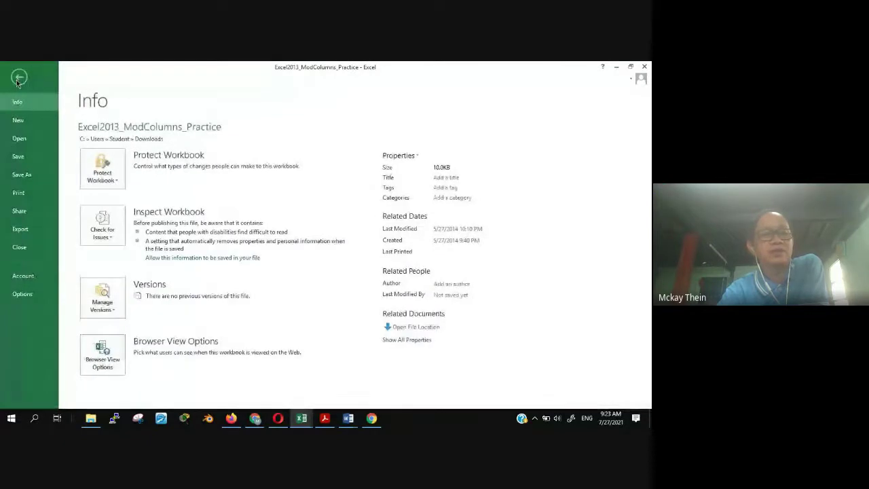
pyautogui.click(21, 247)
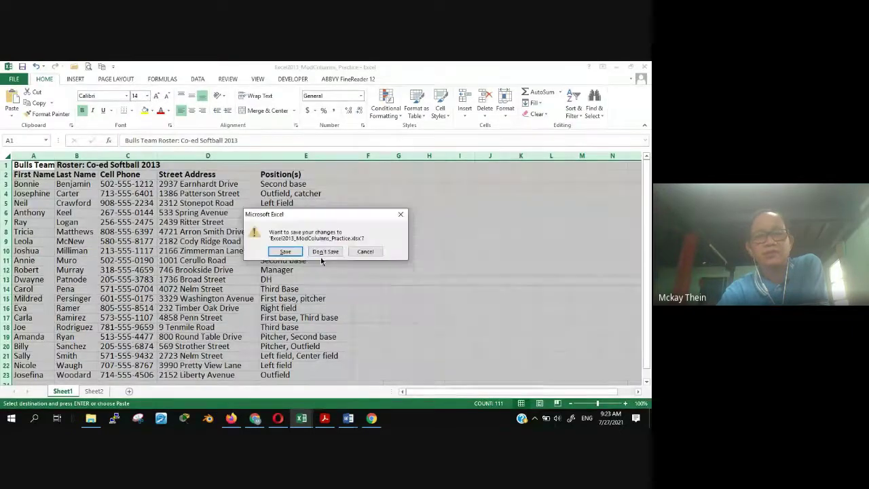
pyautogui.click(332, 251)
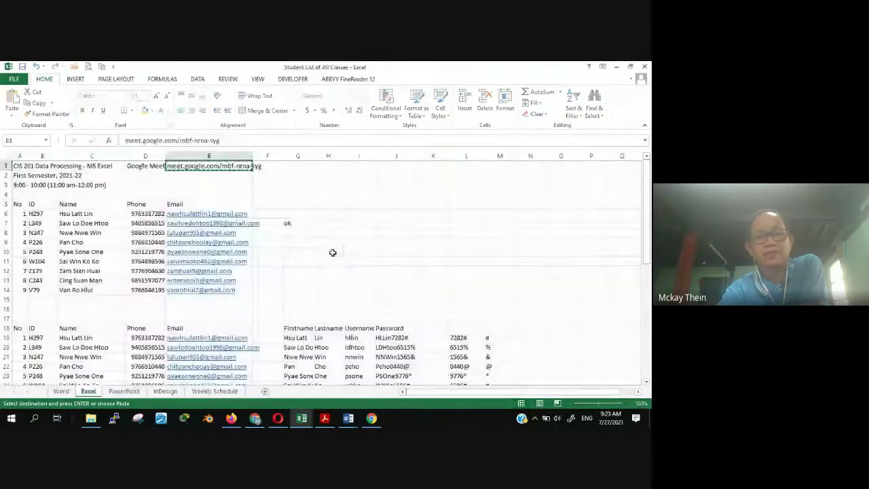
pyautogui.click(14, 79)
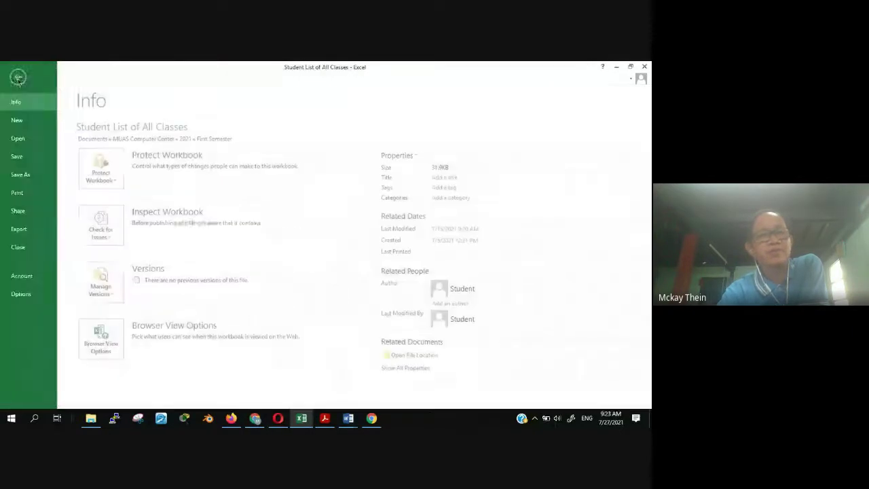
pyautogui.click(31, 142)
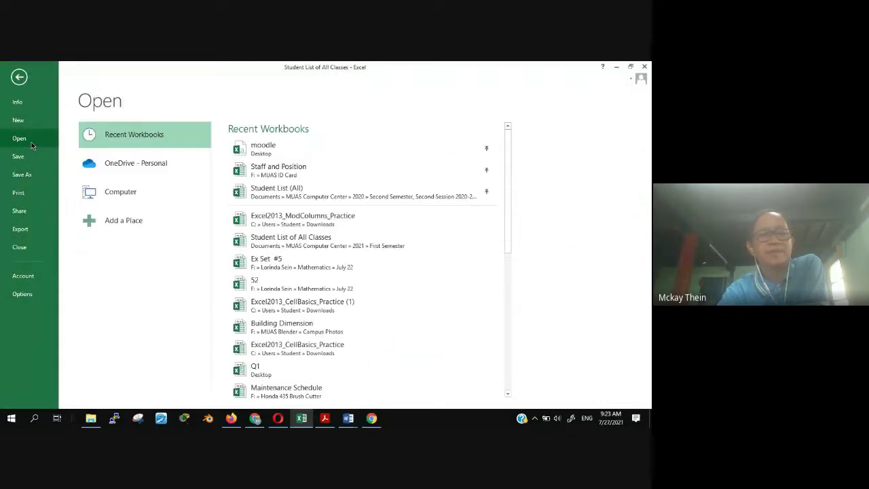
pyautogui.click(354, 220)
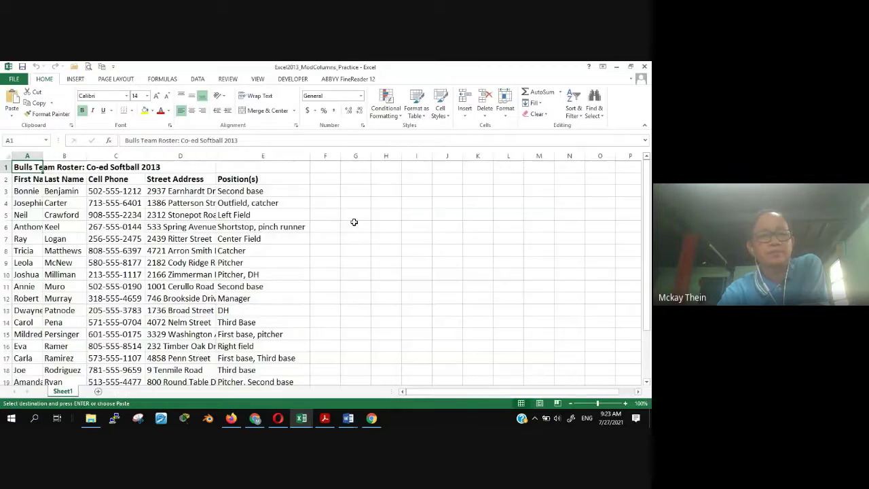
# AutoFit the Street Address column and widen the First Name column slightly so the players' names fit.
pyautogui.click(207, 348)
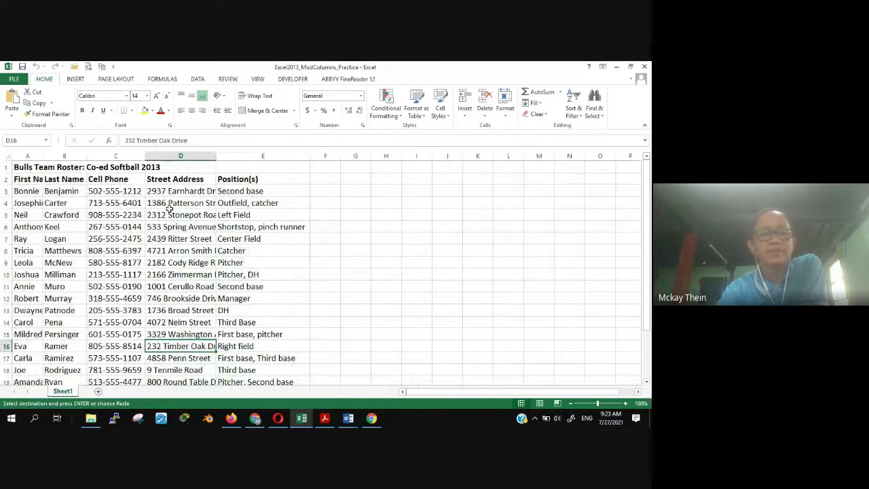
pyautogui.doubleClick(217, 156)
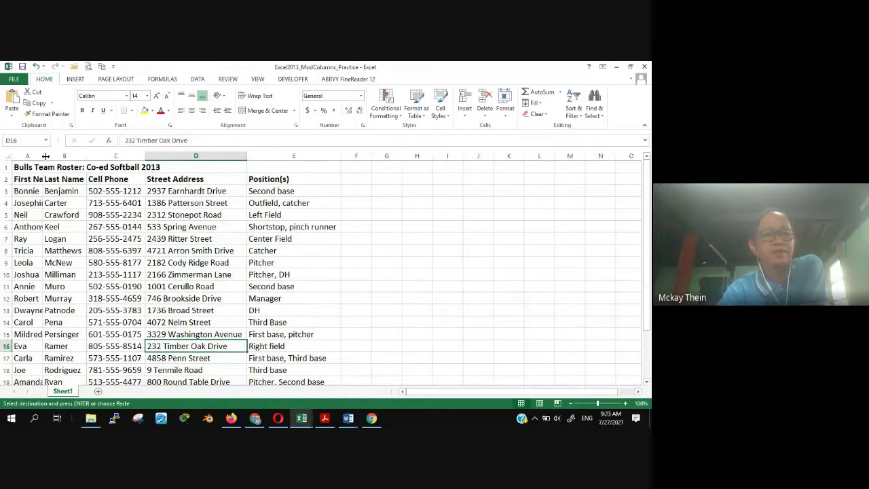
pyautogui.moveTo(43, 156)
pyautogui.mouseDown()
pyautogui.moveTo(66, 156)
pyautogui.moveTo(53, 156)
pyautogui.mouseUp()
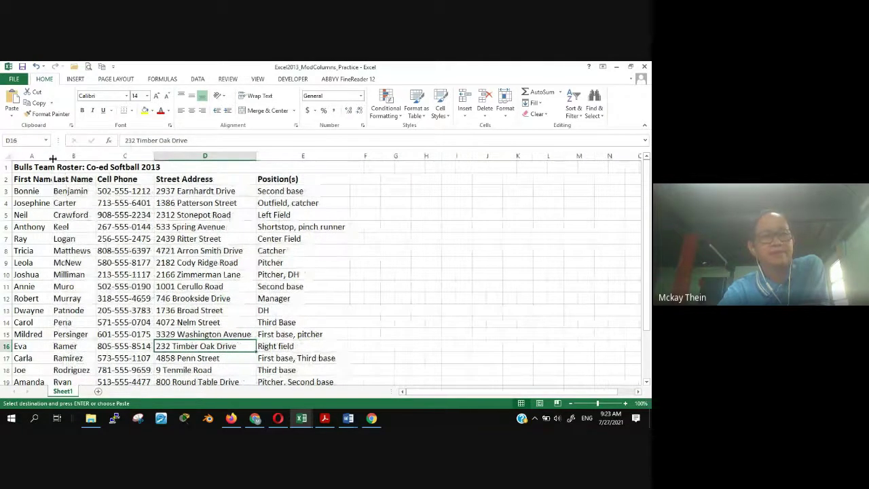
pyautogui.click(433, 295)
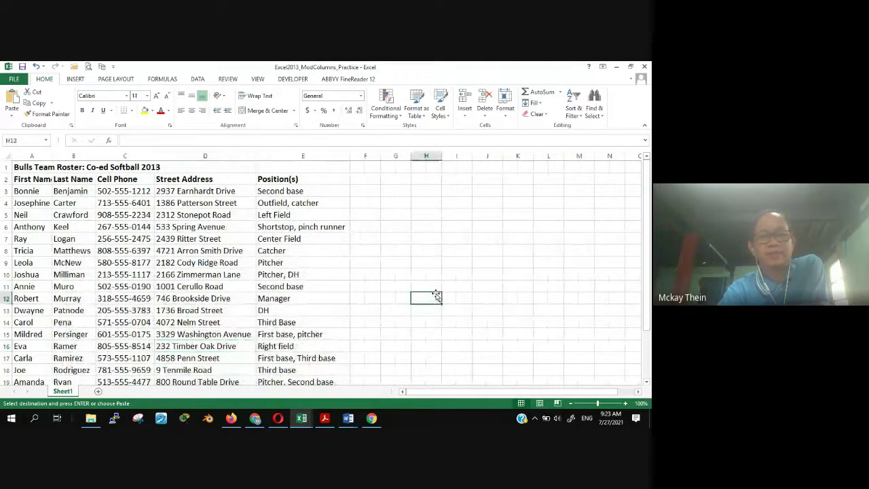
# Widen column A until the First Name header fits, and check the names beneath it.
pyautogui.scroll(-4, 433, 295)
pyautogui.scroll(4, 421, 299)
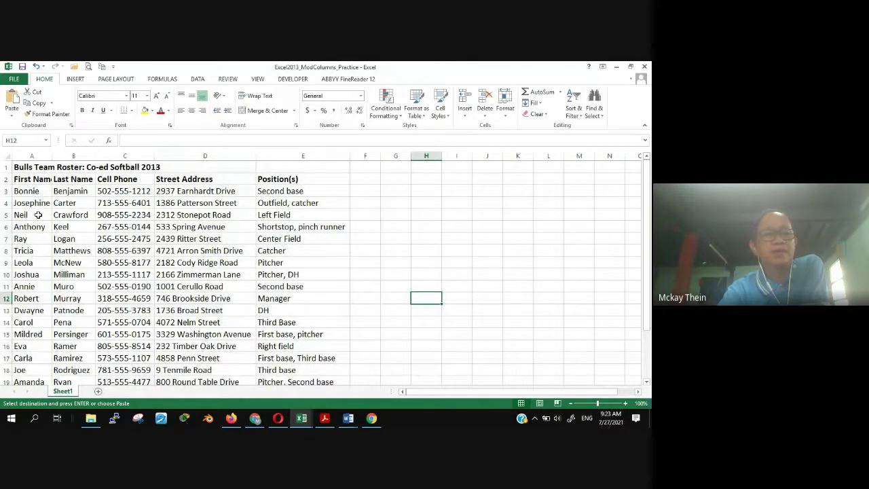
pyautogui.click(30, 179)
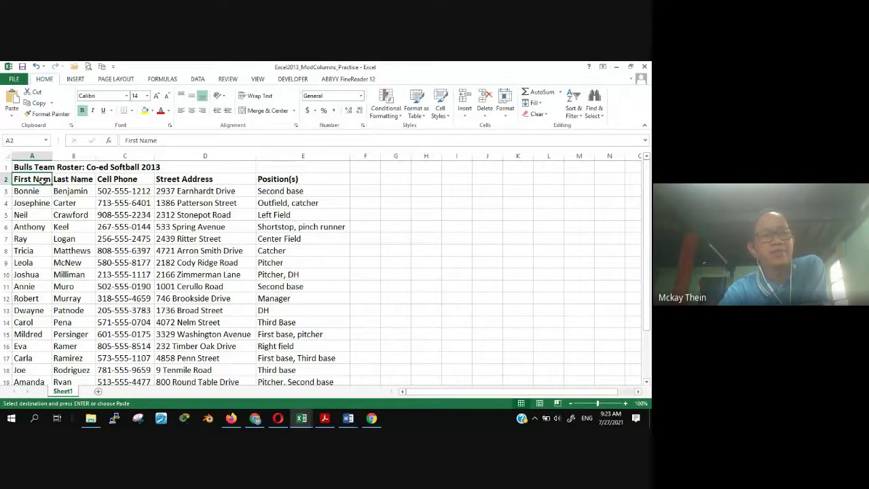
pyautogui.moveTo(52, 155); pyautogui.dragTo(59, 154)
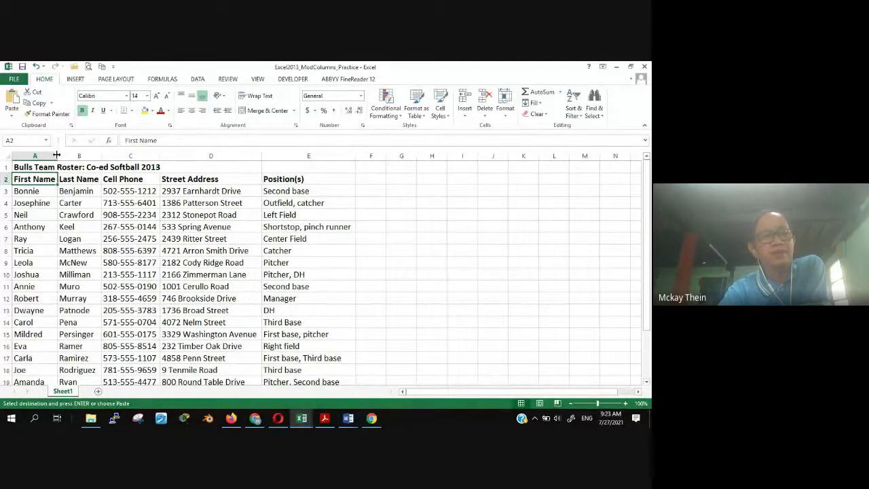
pyautogui.click(119, 262)
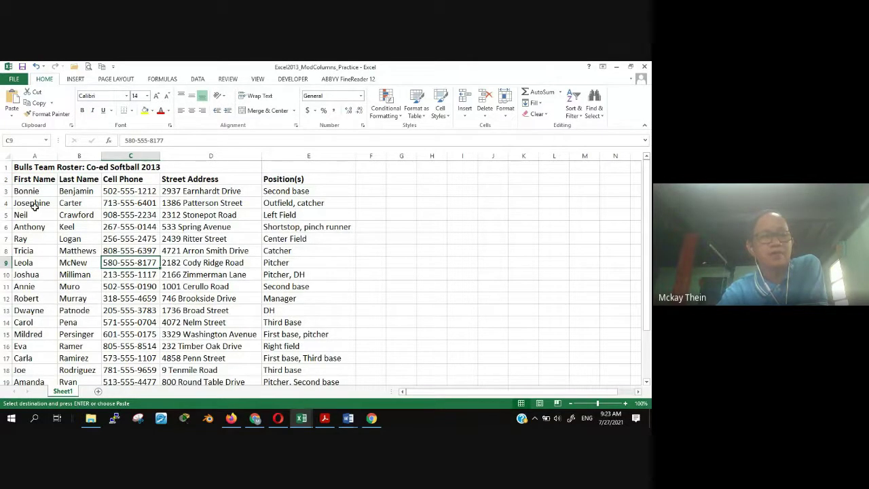
pyautogui.moveTo(34, 202); pyautogui.dragTo(30, 333)
pyautogui.click(38, 179)
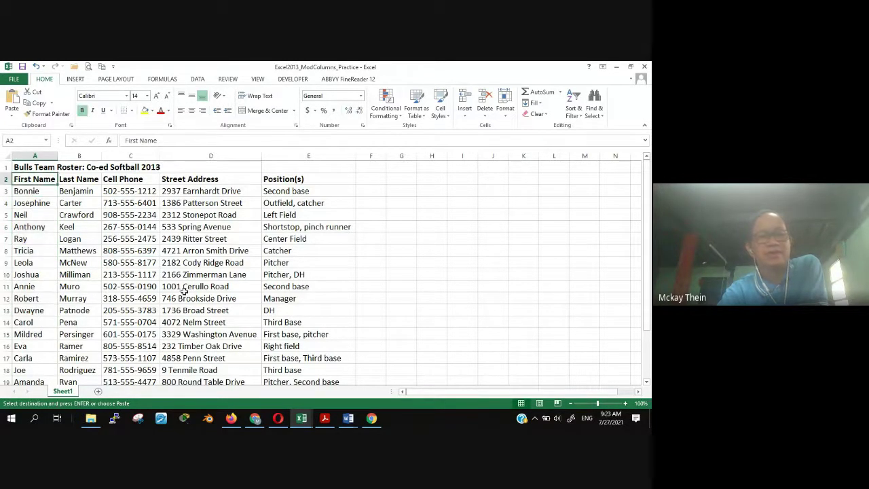
pyautogui.scroll(-4, 177, 287)
pyautogui.scroll(4, 182, 289)
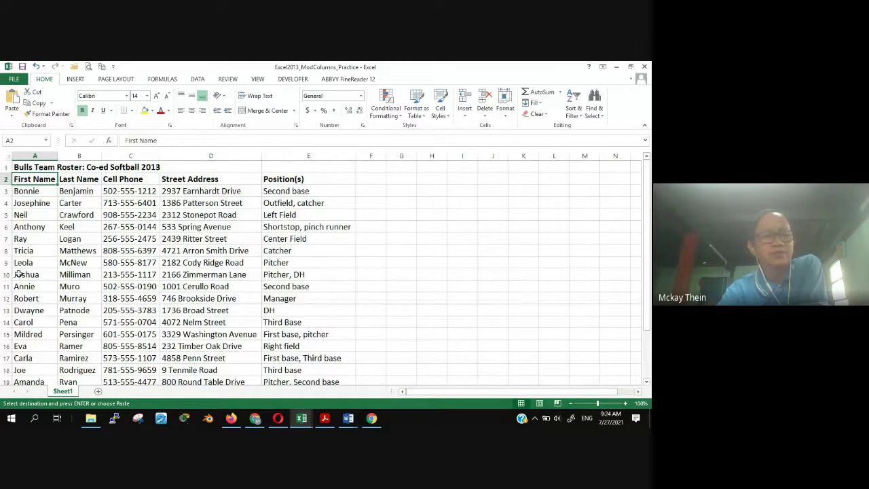
# Select rows 8 and 9 alternately to examine where a new row can go, and look over the rest of the roster.
pyautogui.click(6, 226)
pyautogui.click(5, 250)
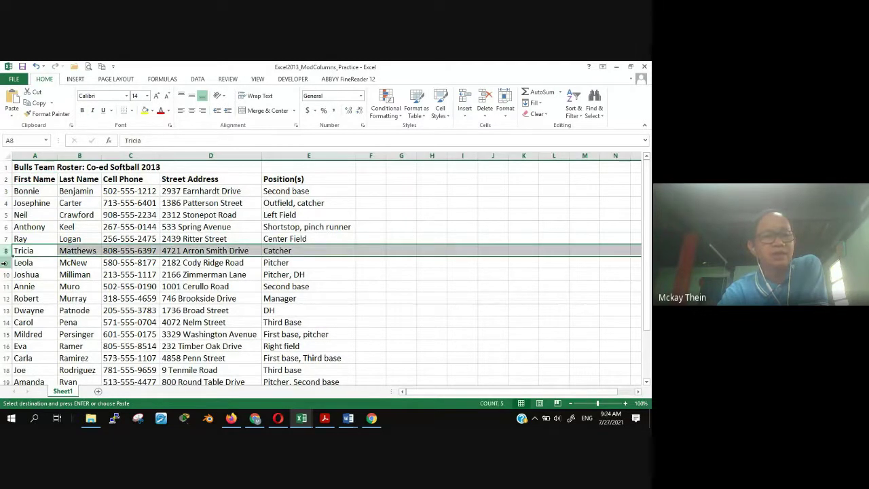
pyautogui.click(5, 263)
pyautogui.click(6, 251)
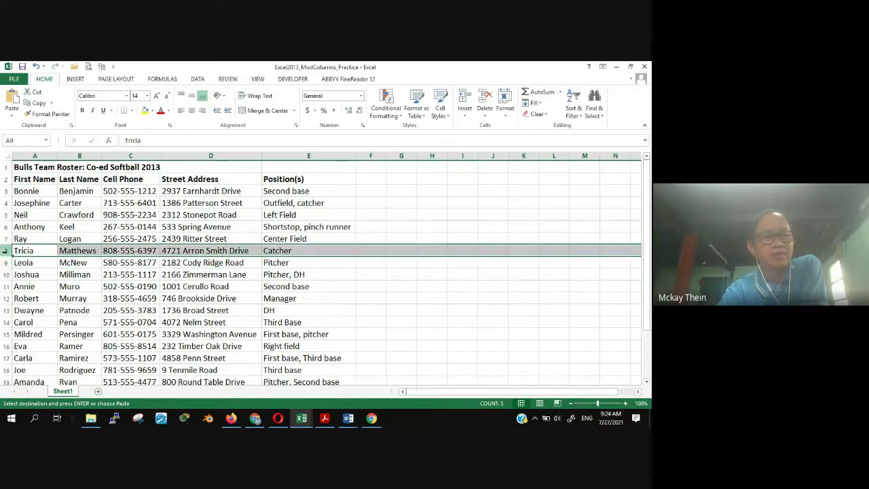
pyautogui.click(6, 263)
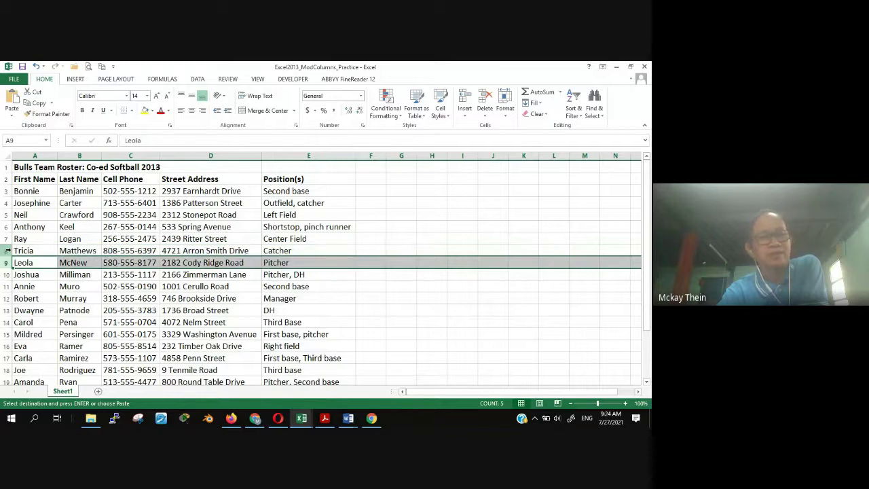
pyautogui.click(5, 250)
pyautogui.click(5, 262)
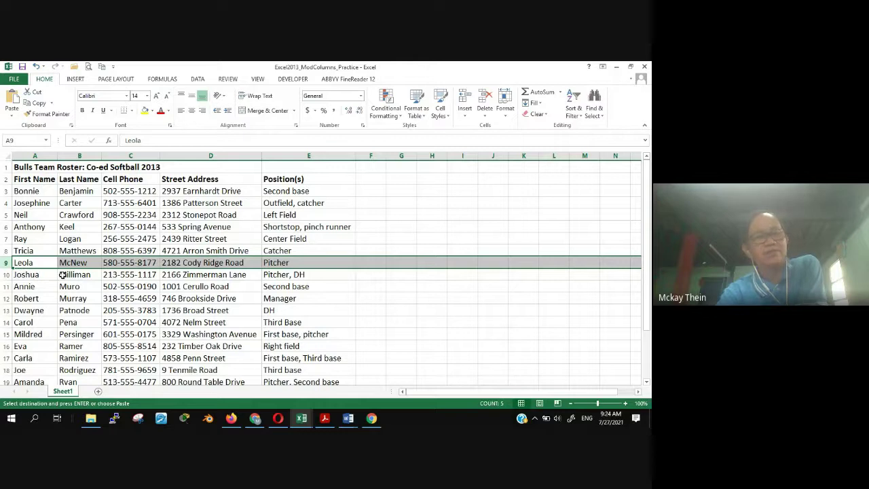
pyautogui.click(4, 251)
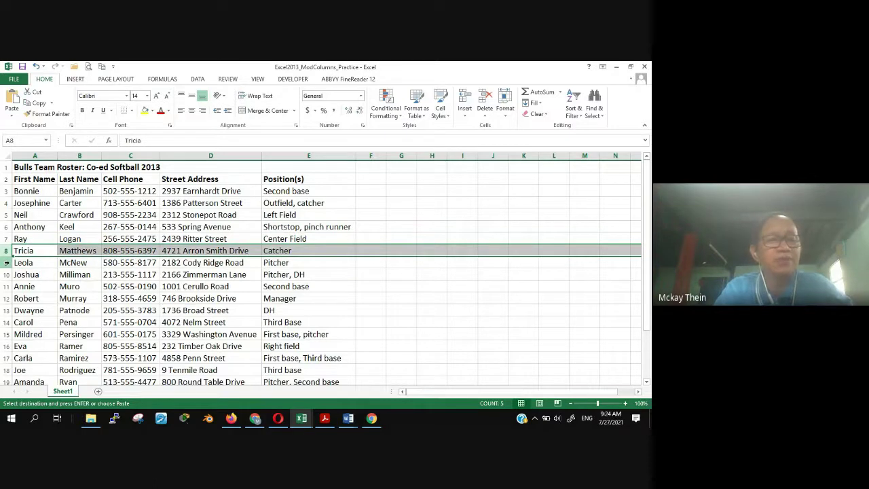
pyautogui.click(5, 263)
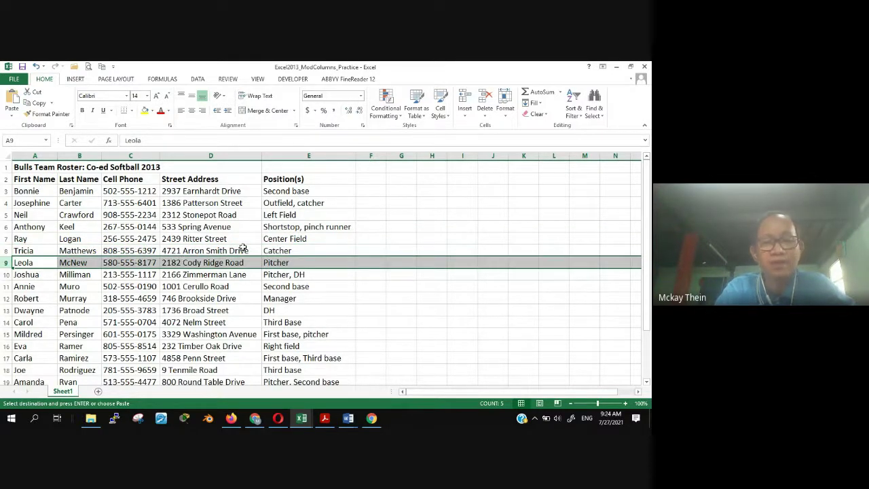
pyautogui.scroll(-1, 169, 273)
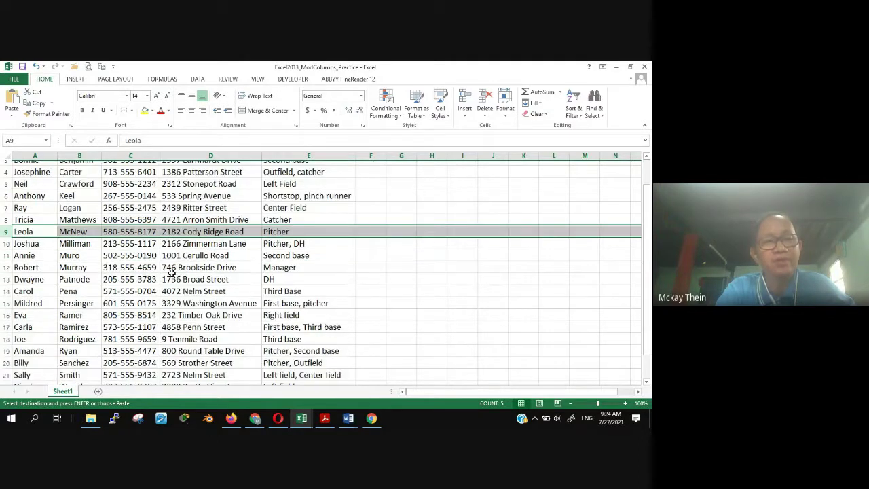
pyautogui.scroll(-1, 174, 273)
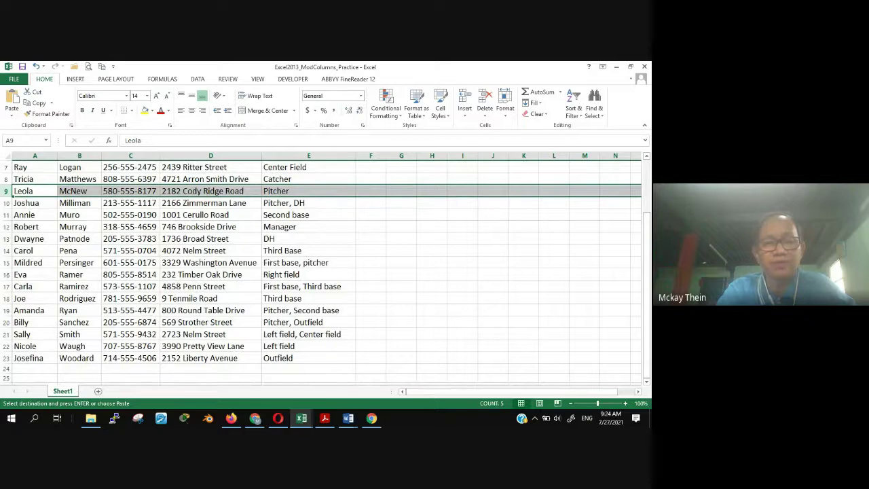
# Switch to Opera to read the lesson's remaining row-insertion instructions and Insert Options notes, and return to the Excel practice workbook.
pyautogui.click(275, 420)
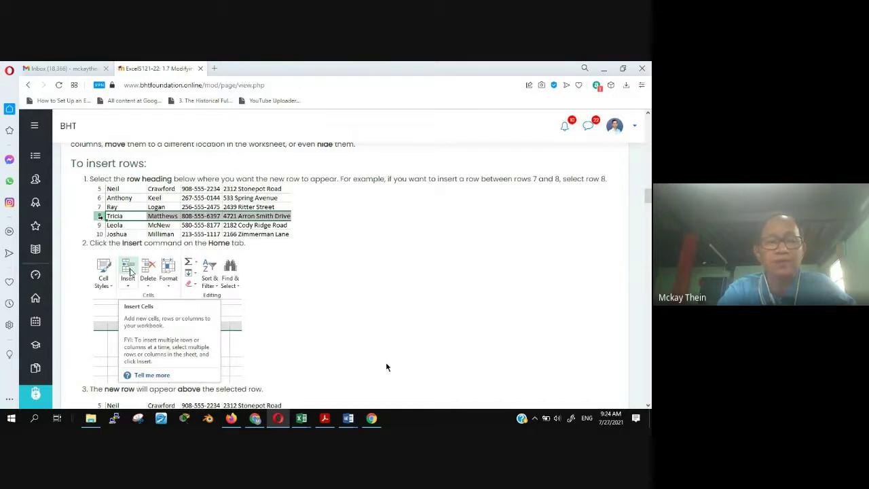
pyautogui.scroll(-3, 386, 367)
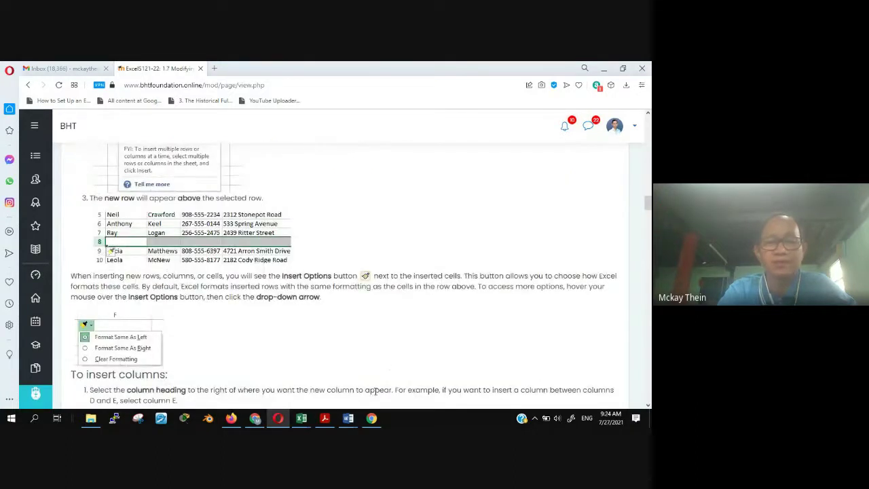
pyautogui.moveTo(306, 421)
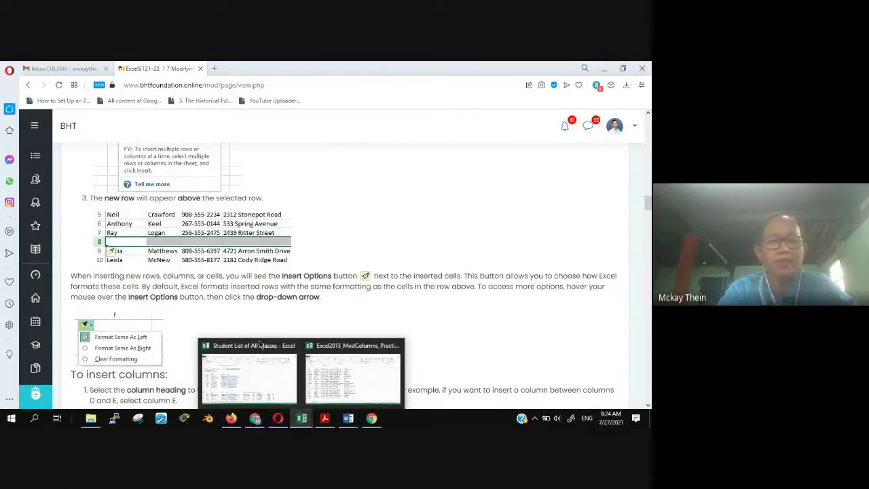
pyautogui.click(346, 388)
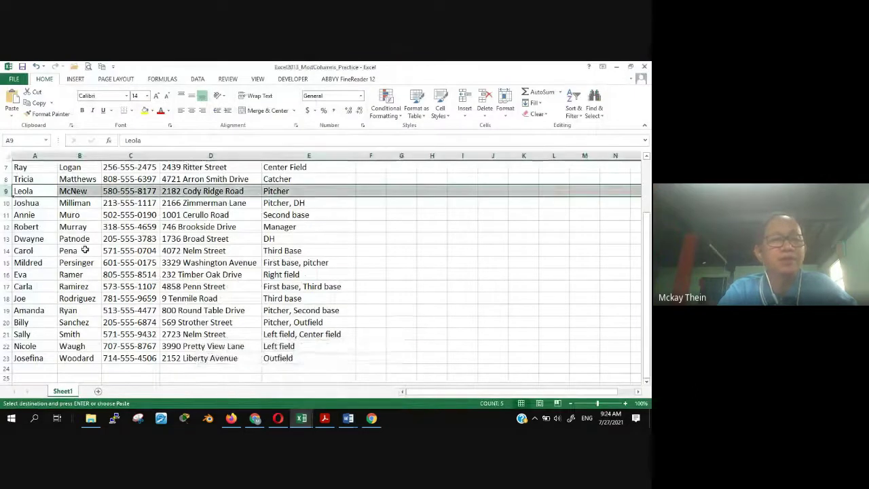
# Cancel the pending copy mode and insert a blank row between rows 8 and 9.
pyautogui.click(5, 180)
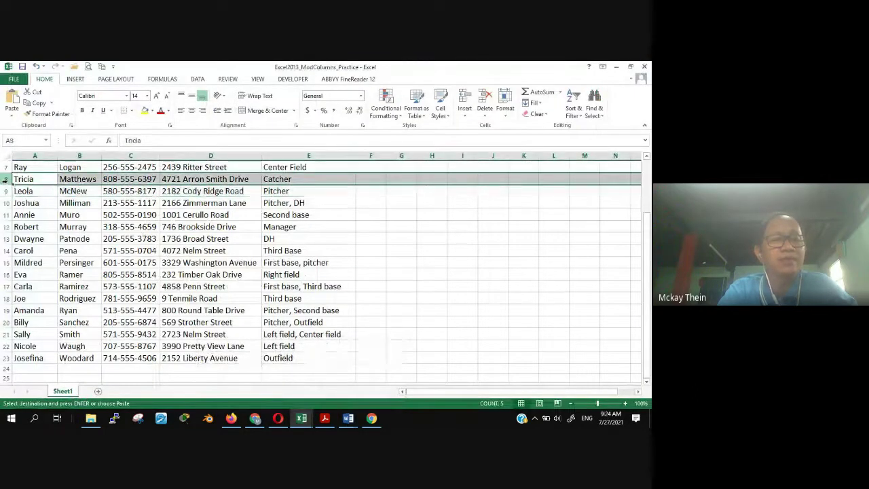
pyautogui.click(5, 190)
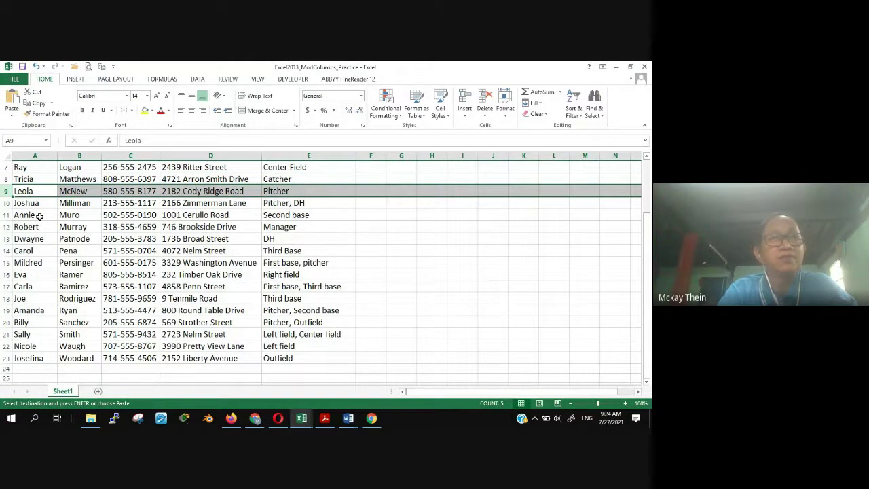
pyautogui.rightClick(6, 191)
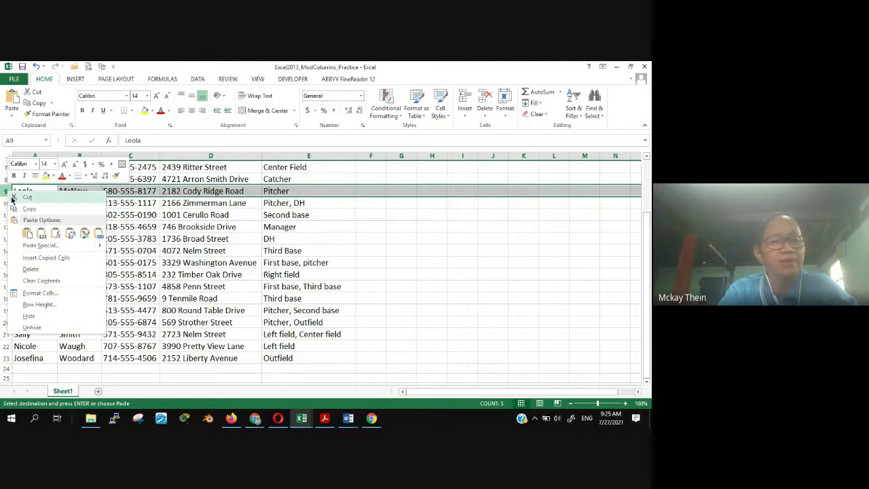
pyautogui.click(203, 269)
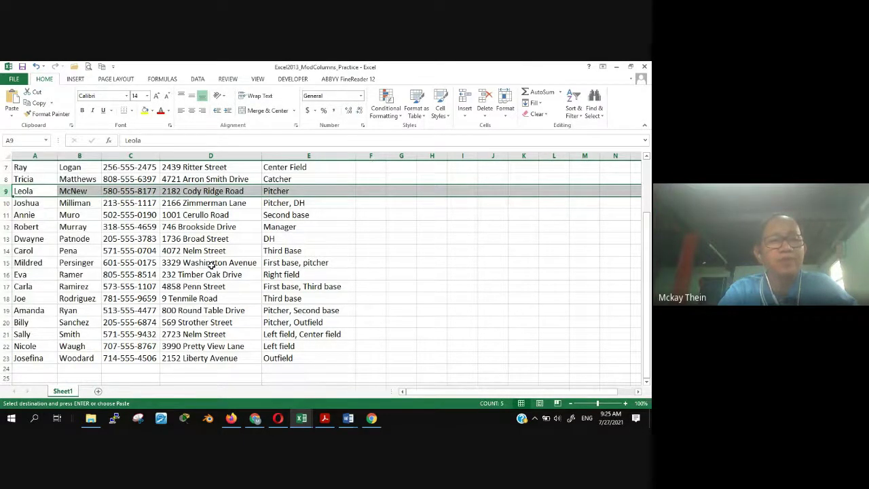
pyautogui.scroll(2, 212, 264)
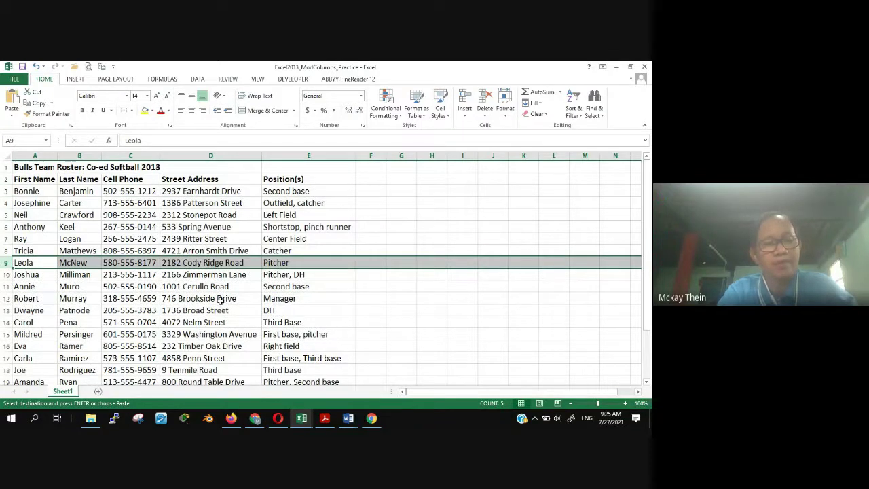
pyautogui.press('Escape')
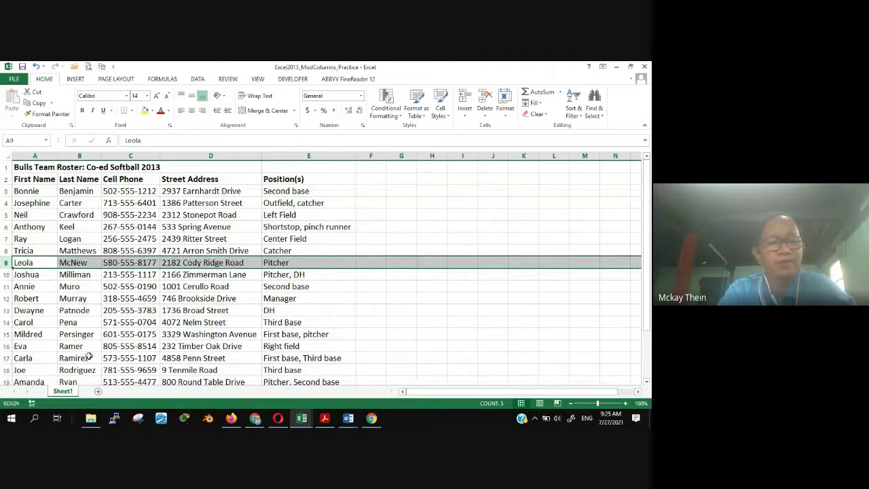
pyautogui.rightClick(7, 263)
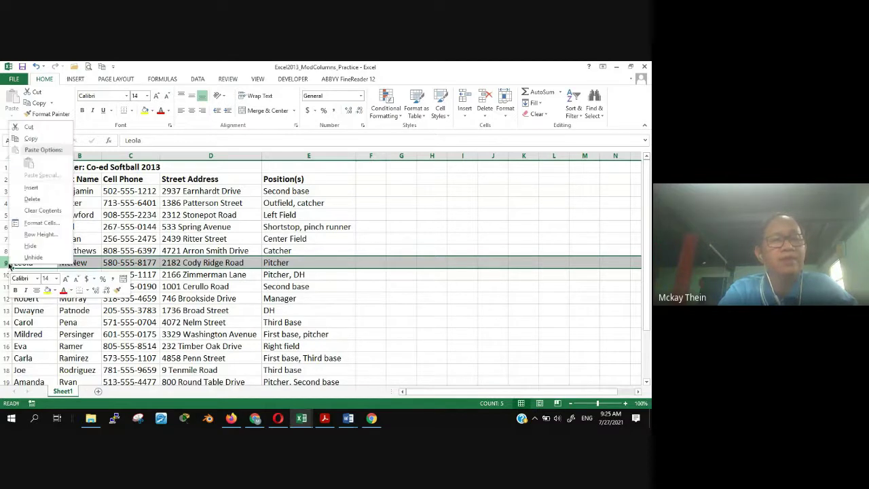
pyautogui.click(31, 188)
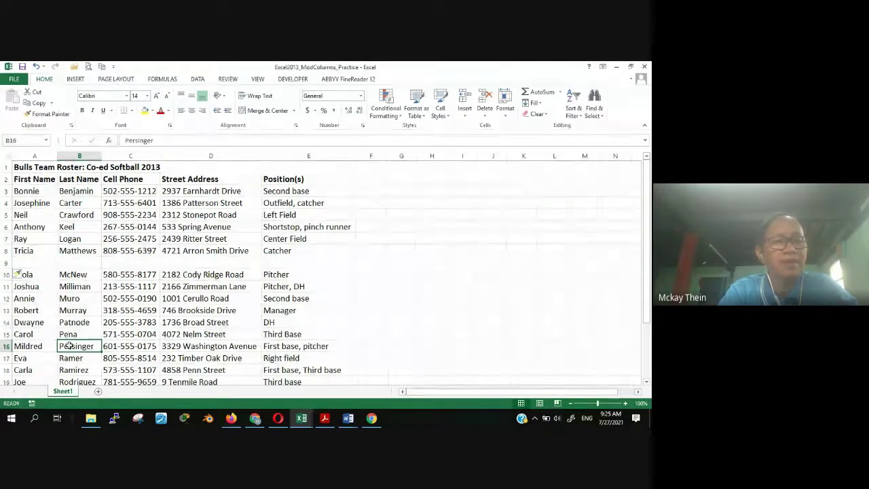
# Apply Format Same As Above to the inserted row 9 and select its cells A9:E9.
pyautogui.click(26, 274)
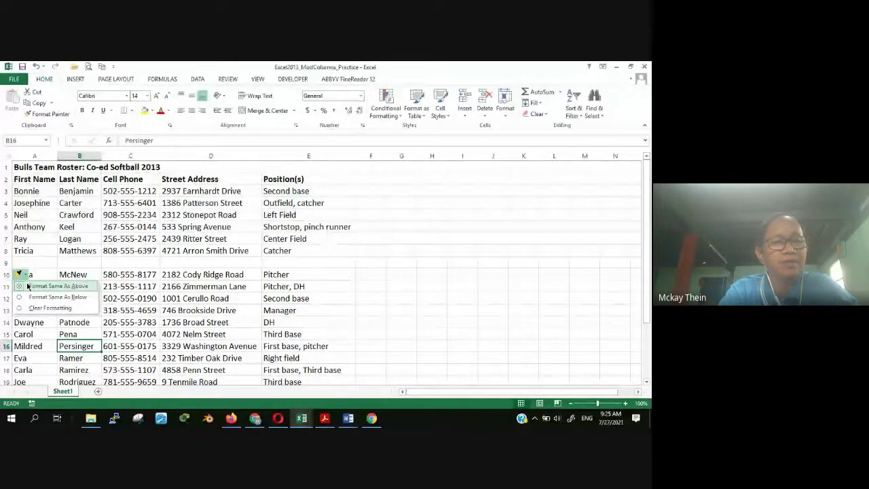
pyautogui.click(35, 286)
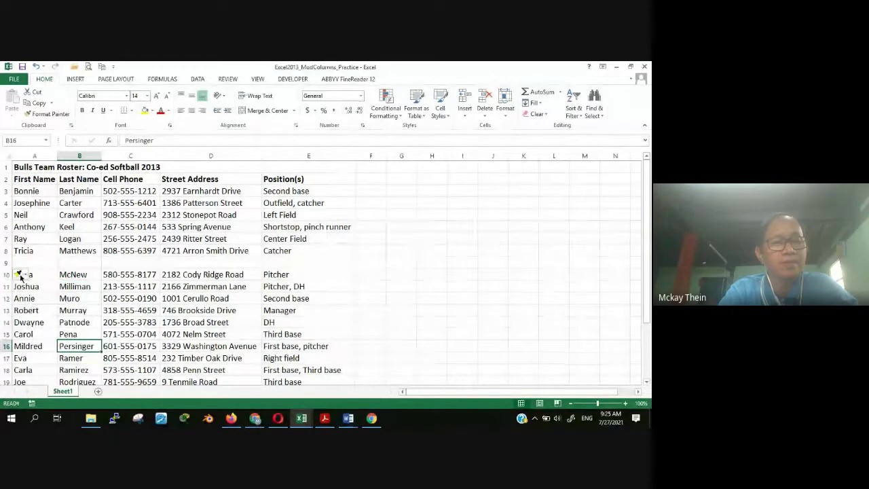
pyautogui.click(21, 275)
pyautogui.click(40, 286)
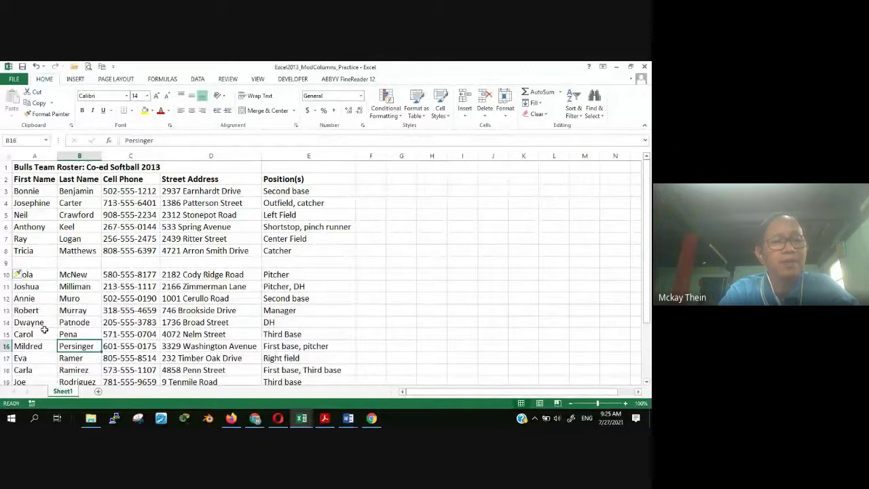
pyautogui.click(34, 332)
pyautogui.click(35, 276)
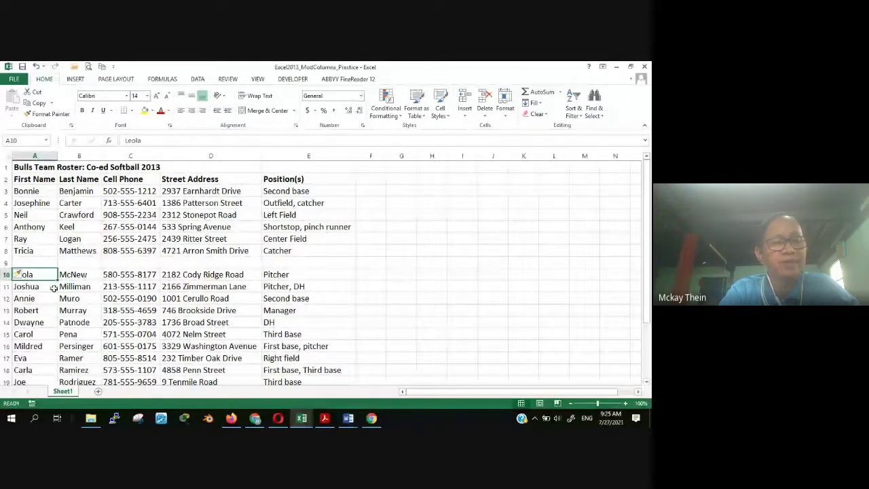
pyautogui.click(28, 263)
pyautogui.moveTo(28, 262); pyautogui.dragTo(301, 258)
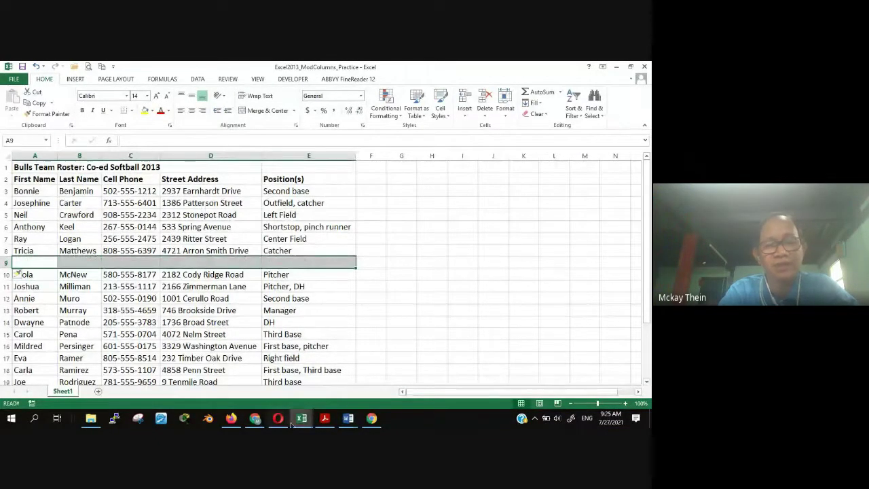
# Switch to Opera and read the lesson's instructions for inserting a column between columns D and E.
pyautogui.moveTo(288, 424)
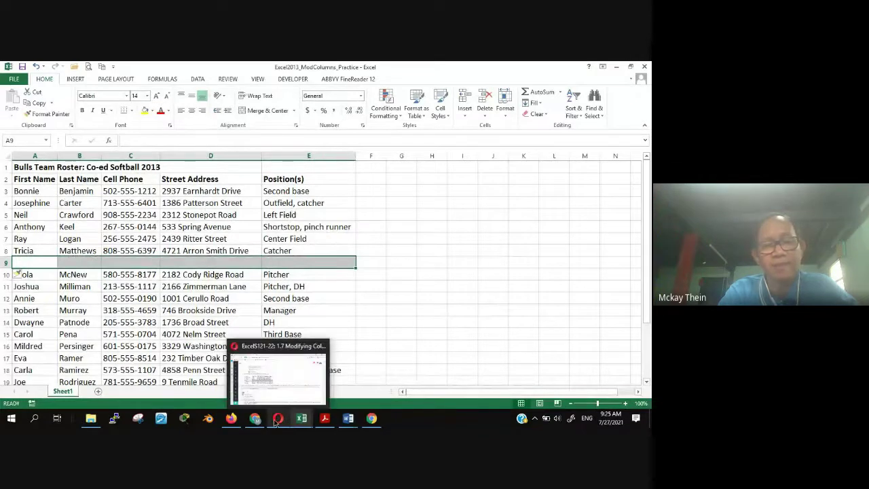
pyautogui.click(282, 380)
pyautogui.scroll(-2, 260, 344)
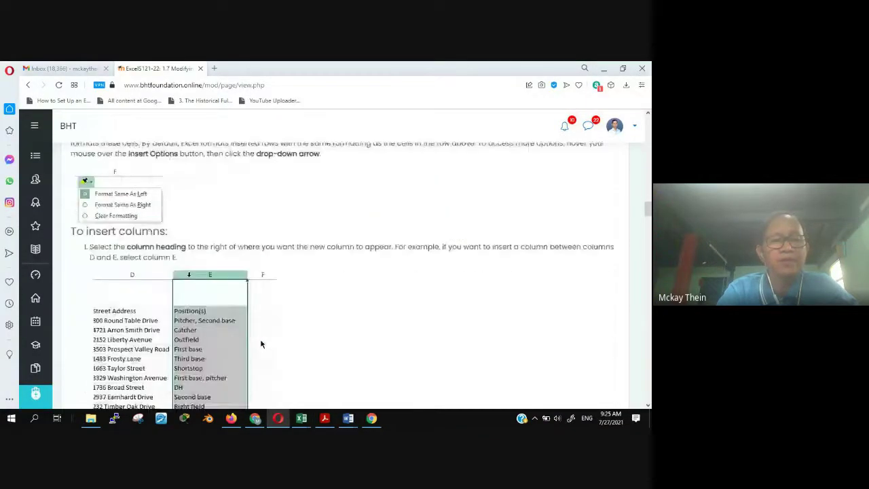
pyautogui.scroll(-1, 283, 328)
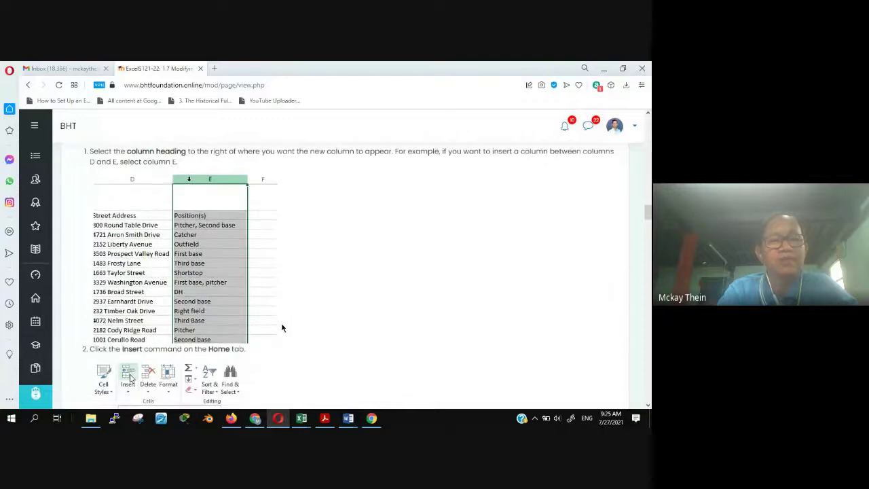
pyautogui.scroll(1, 282, 327)
pyautogui.scroll(-2, 282, 328)
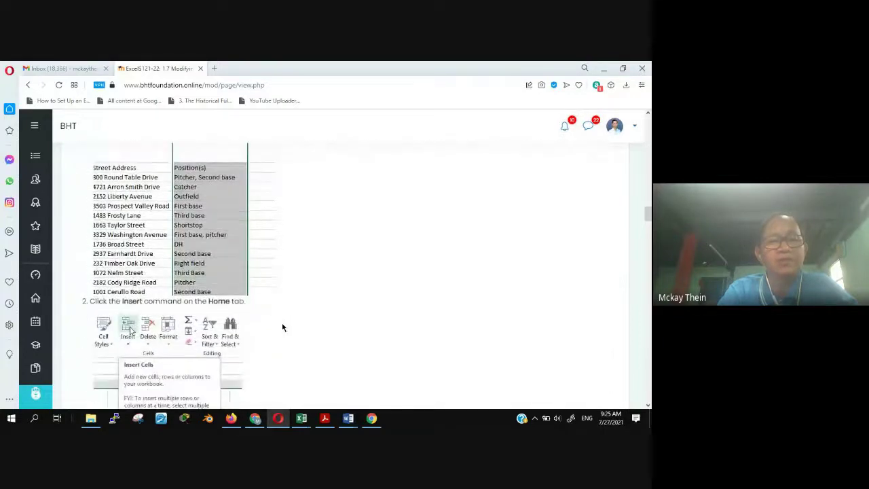
# Switch to the Excel practice workbook and insert a blank column between the Street Address and Position(s) columns.
pyautogui.scroll(2, 282, 325)
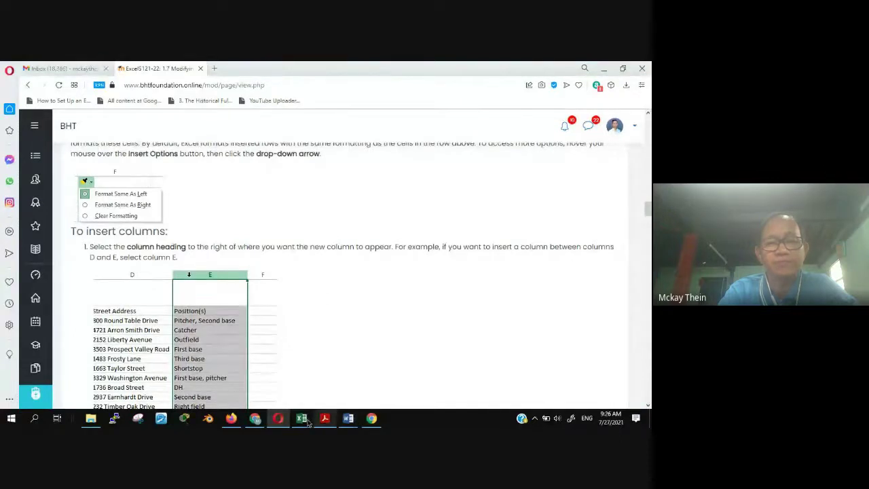
pyautogui.moveTo(302, 417)
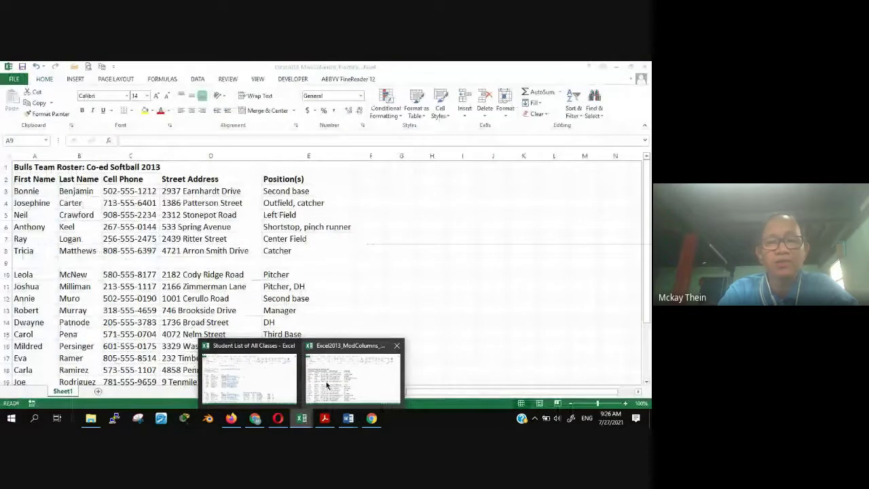
pyautogui.click(326, 385)
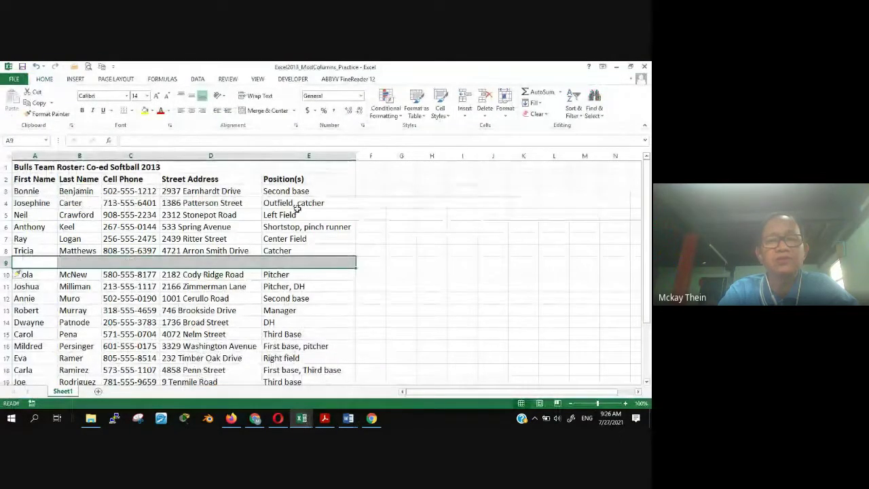
pyautogui.click(308, 155)
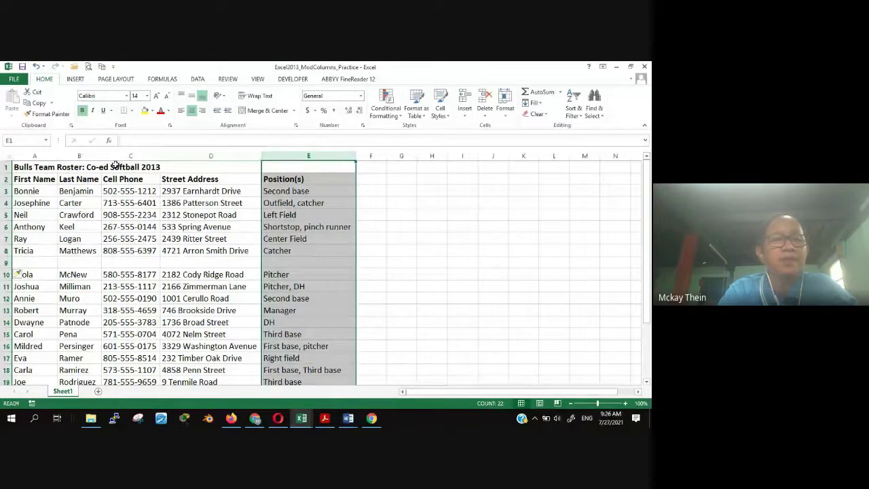
pyautogui.moveTo(44, 155); pyautogui.dragTo(210, 155)
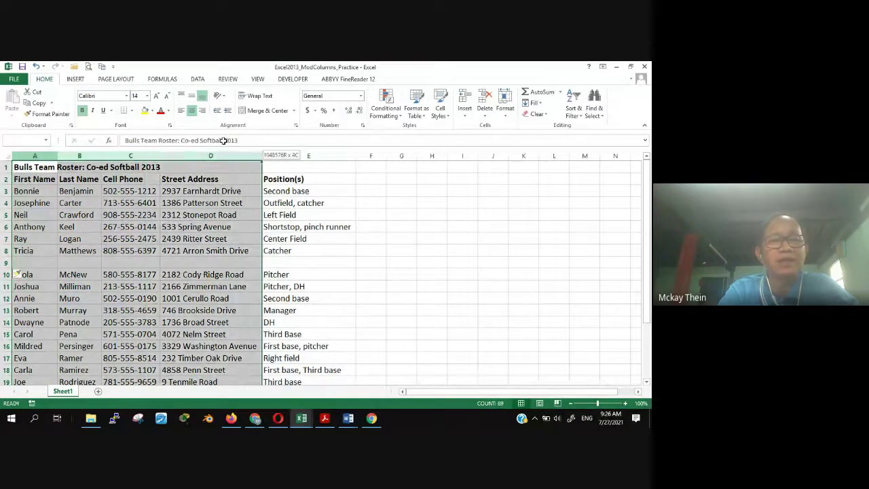
pyautogui.click(316, 156)
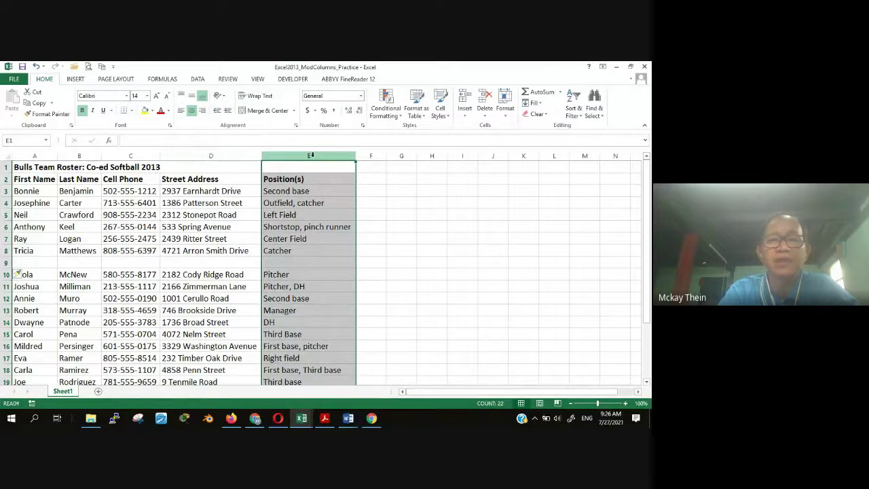
pyautogui.rightClick(310, 156)
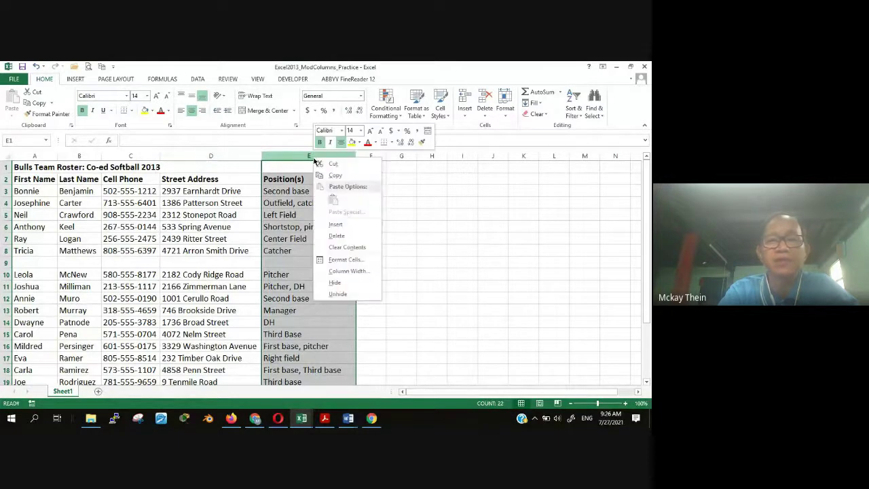
pyautogui.click(334, 225)
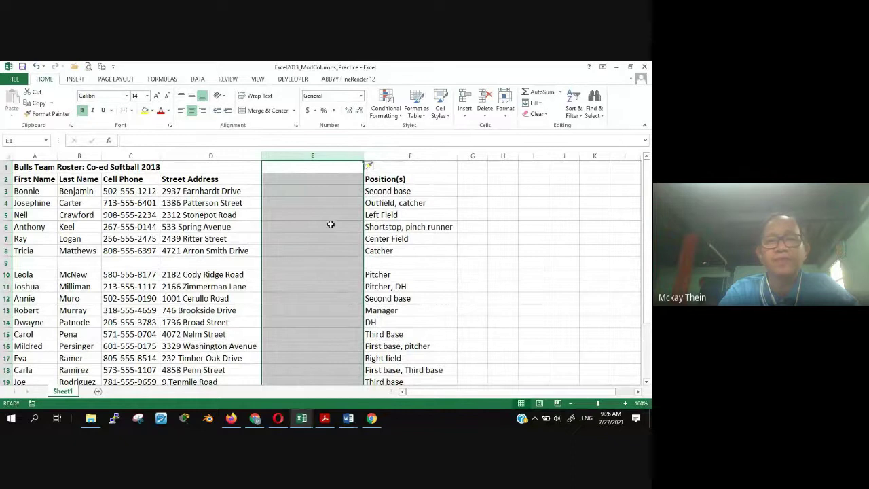
pyautogui.click(330, 224)
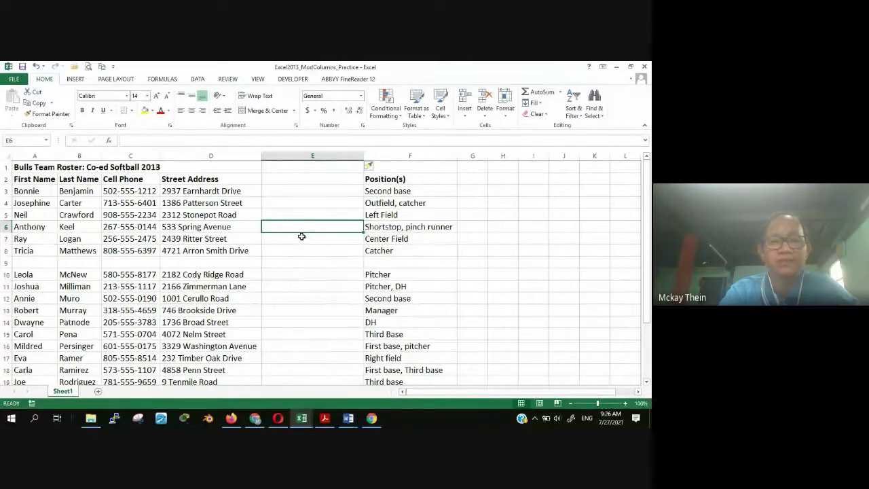
# Switch to Opera and read the lesson's remaining column-insertion notes and its instructions for deleting rows 6-8.
pyautogui.click(278, 418)
pyautogui.scroll(-3, 349, 345)
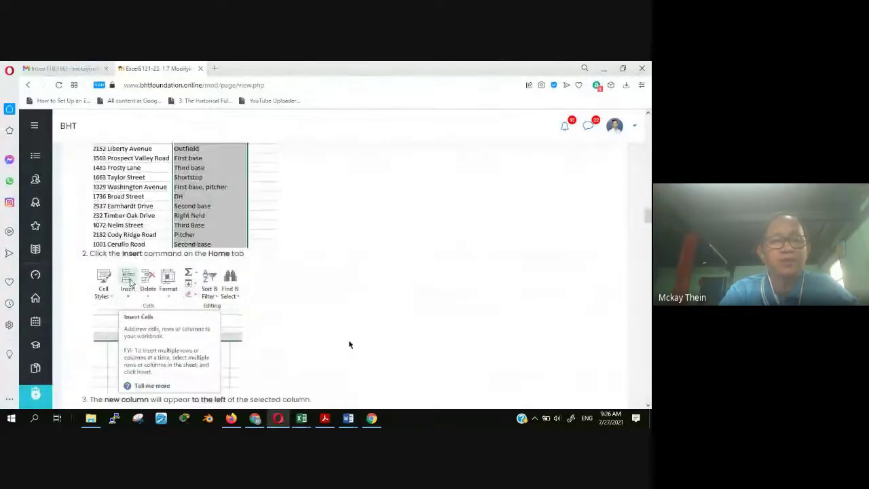
pyautogui.scroll(-10, 349, 344)
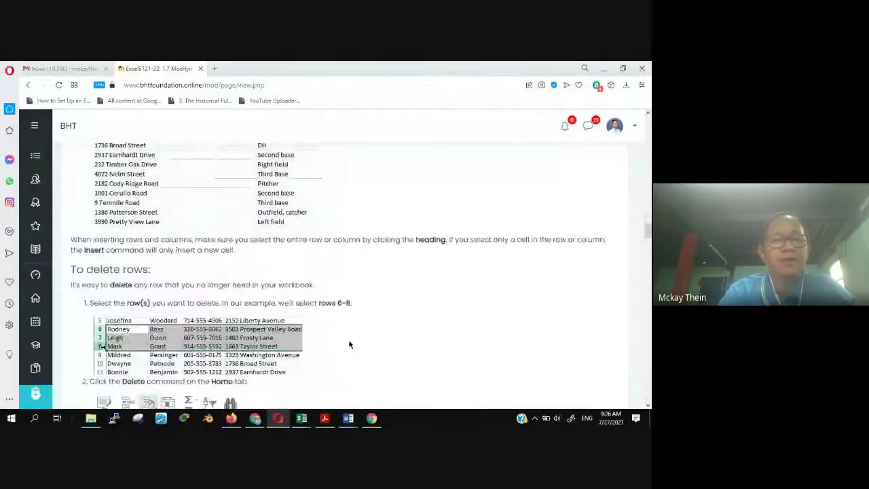
pyautogui.scroll(-2, 349, 345)
pyautogui.scroll(1, 349, 345)
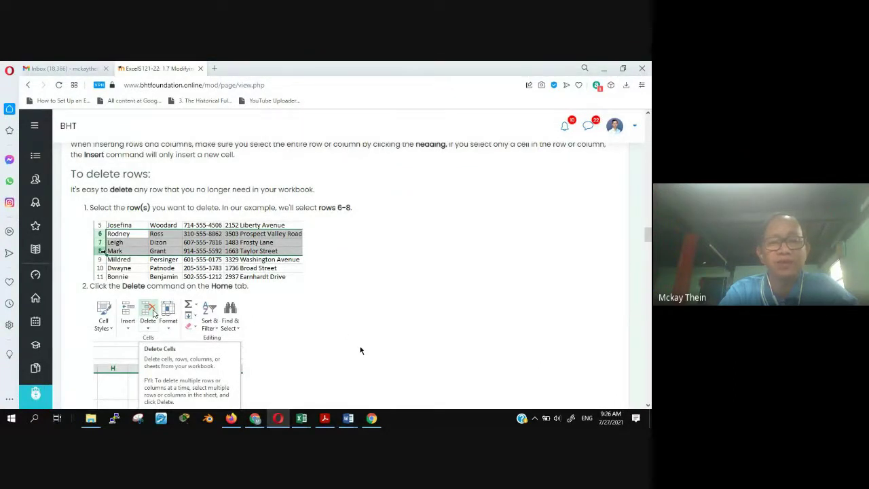
# Close the Word2013_FormatText practice document and Document1 in Word.
pyautogui.moveTo(375, 420)
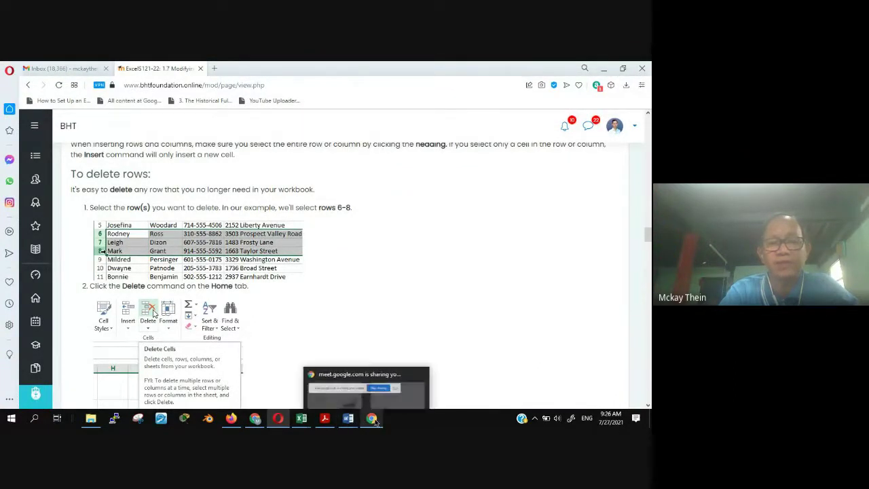
pyautogui.moveTo(348, 418)
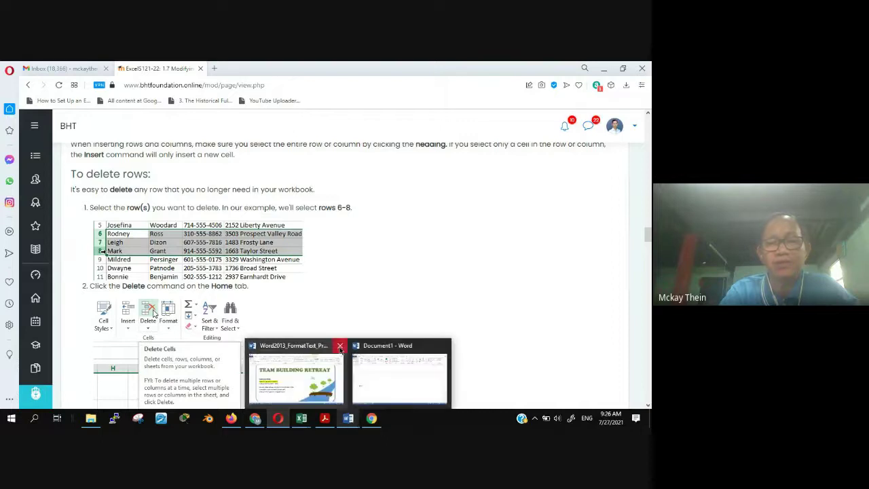
pyautogui.click(340, 346)
pyautogui.click(326, 258)
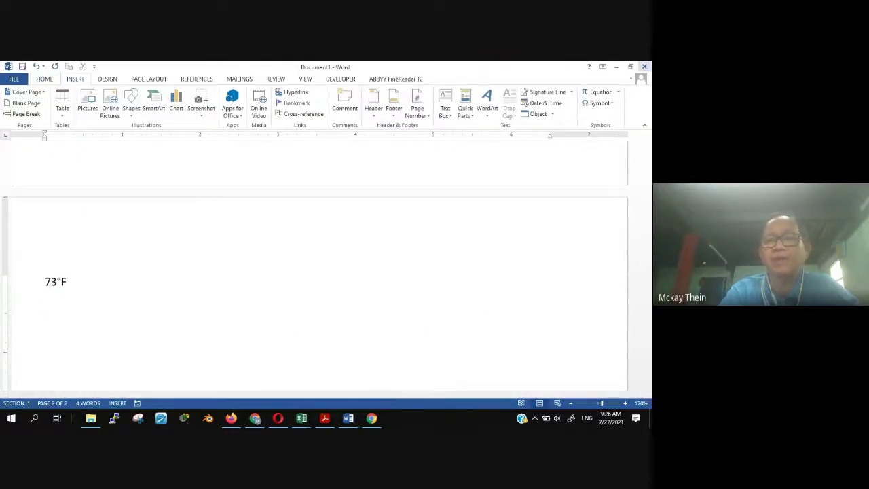
pyautogui.click(643, 67)
pyautogui.click(322, 258)
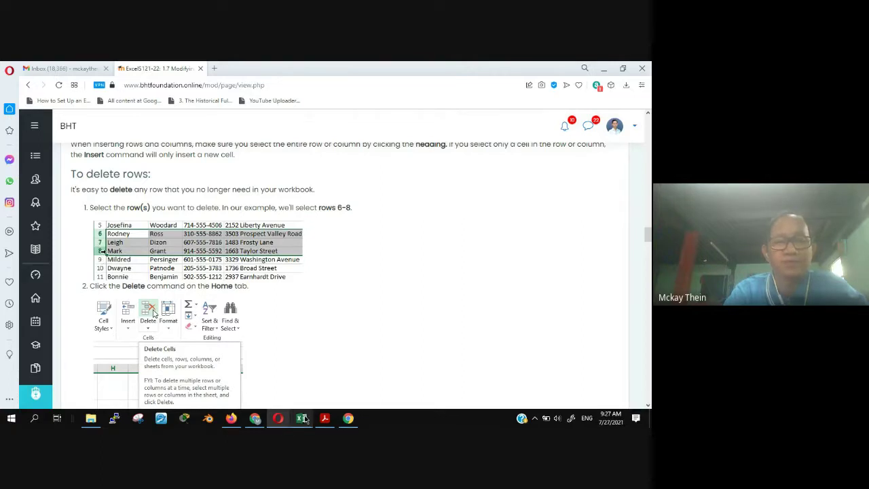
# Switch to the Excel practice workbook and select the entire rows 6 to 9.
pyautogui.moveTo(306, 422)
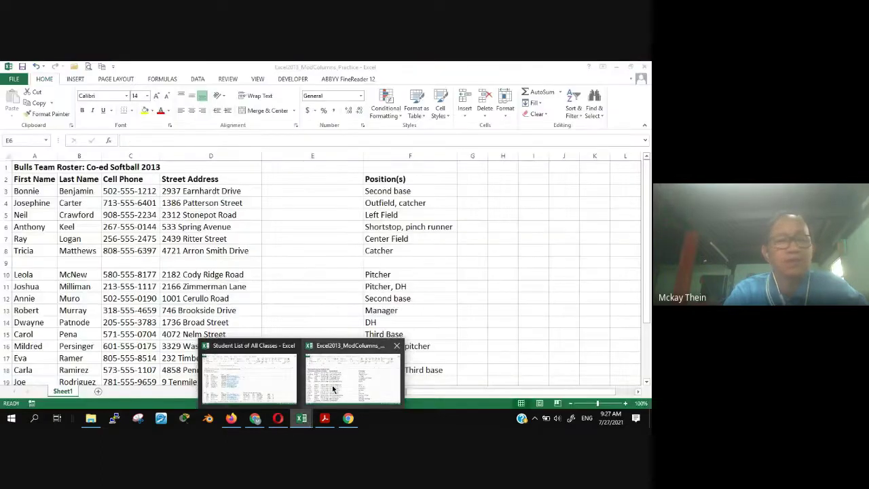
pyautogui.click(332, 389)
pyautogui.moveTo(6, 226); pyautogui.dragTo(6, 264)
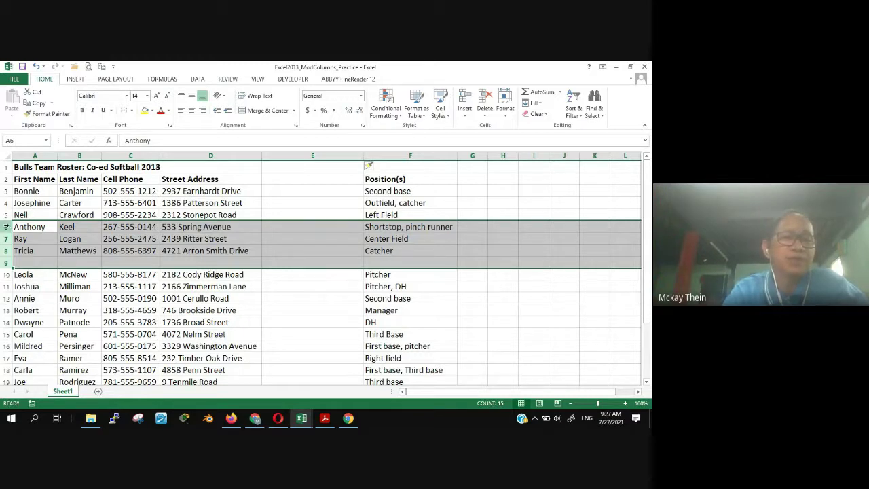
# Delete the selected rows 6 to 9 and undo the deletion.
pyautogui.rightClick(8, 241)
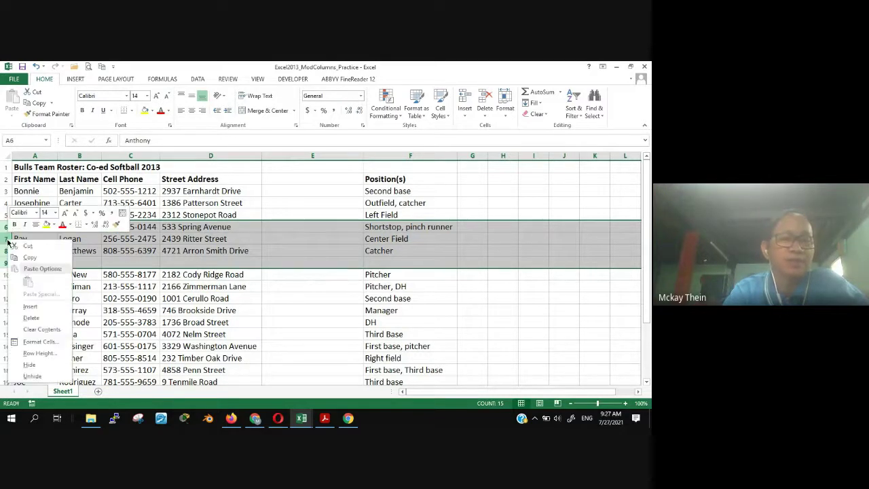
pyautogui.click(31, 317)
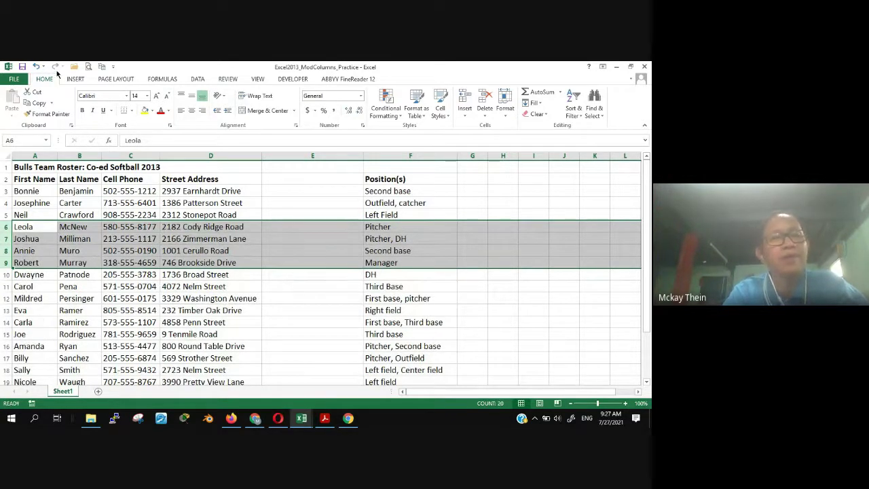
pyautogui.click(35, 65)
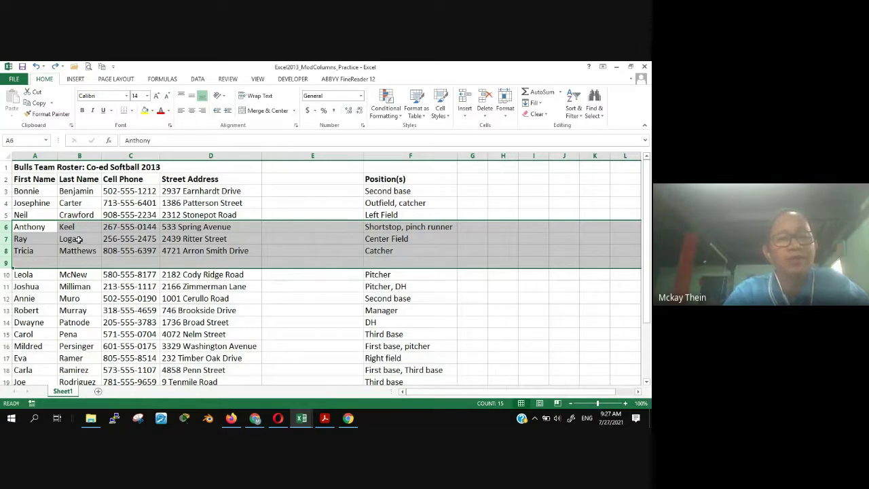
# Clear the contents of rows 6 to 9 and delete the emptied rows from the roster.
pyautogui.press('Delete')
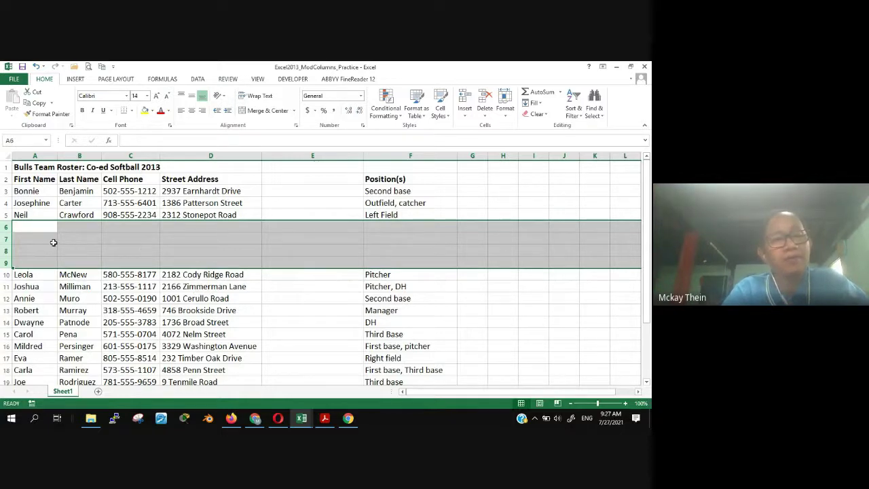
pyautogui.rightClick(5, 237)
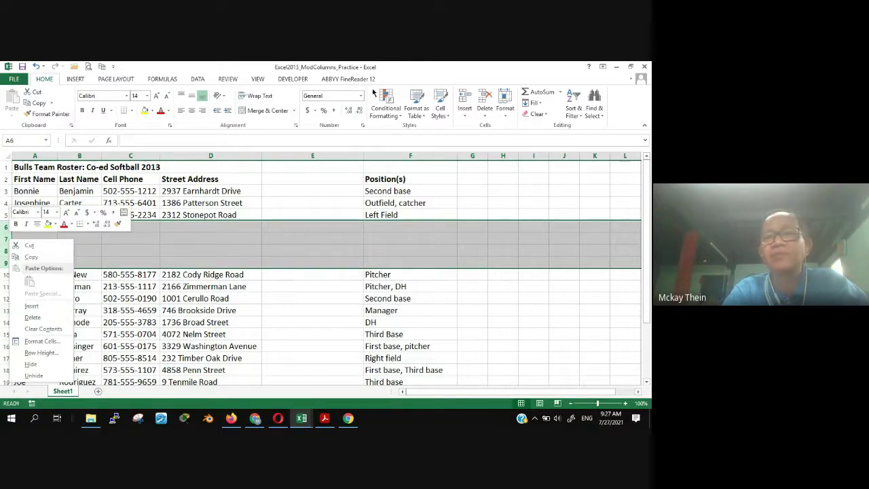
pyautogui.press('Escape')
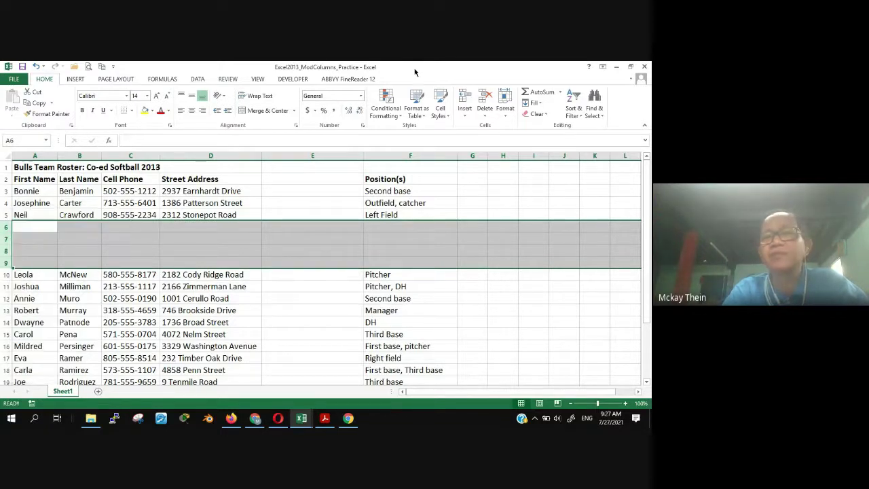
pyautogui.click(486, 116)
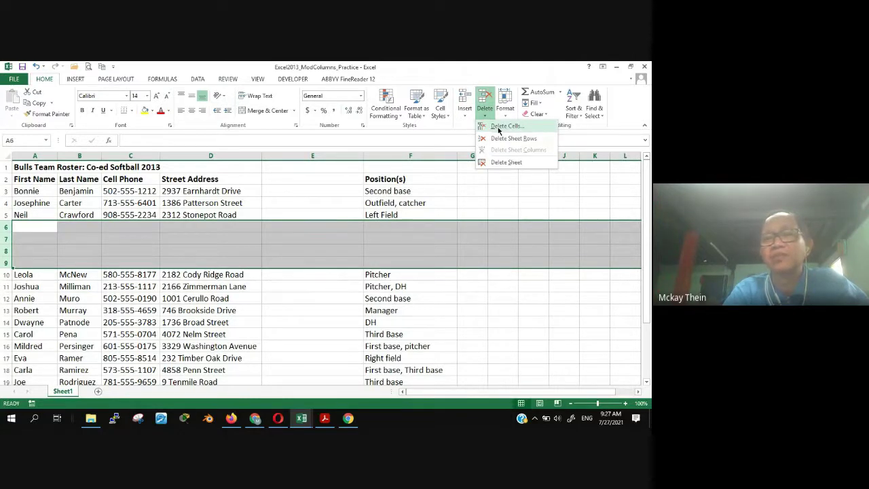
pyautogui.click(498, 127)
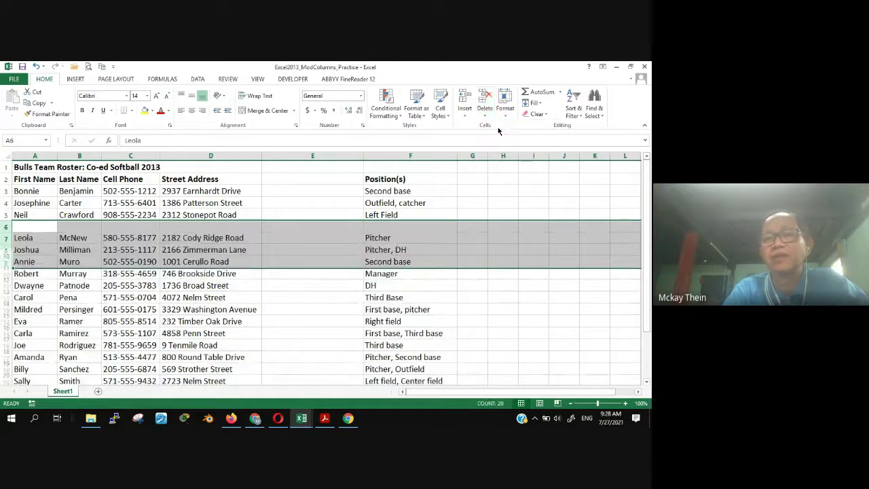
pyautogui.click(149, 336)
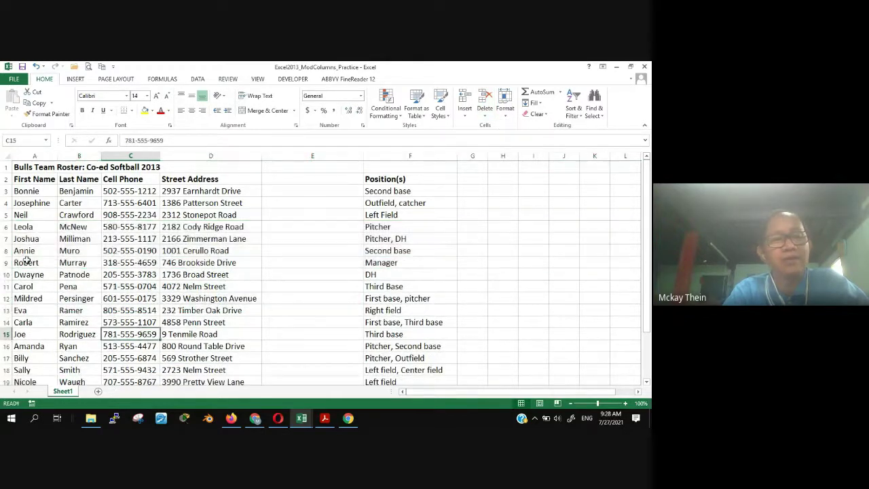
# Switch to Opera and read the lesson's instructions for deleting columns and the start of moving a row or column.
pyautogui.click(278, 418)
pyautogui.scroll(-5, 329, 314)
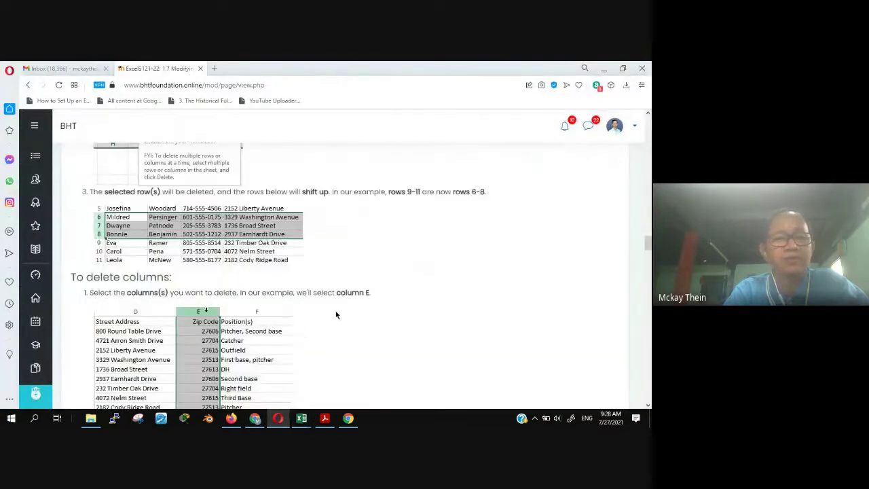
pyautogui.scroll(-3, 335, 314)
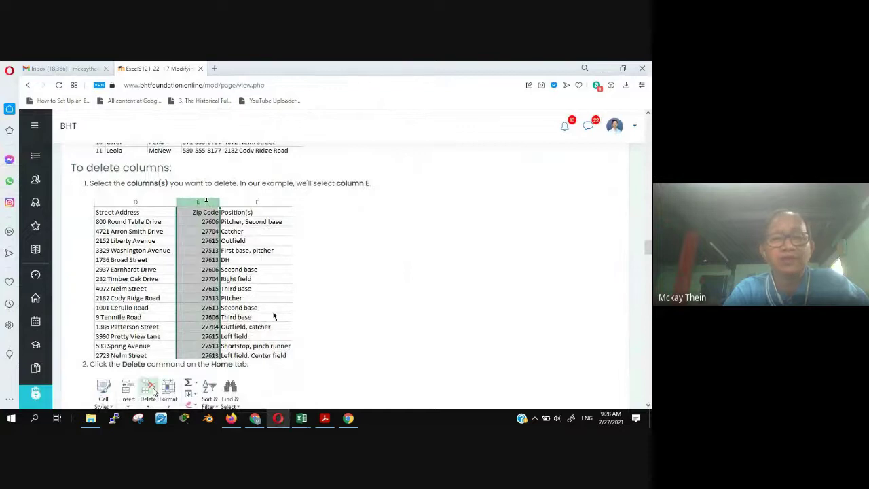
pyautogui.scroll(-3, 424, 299)
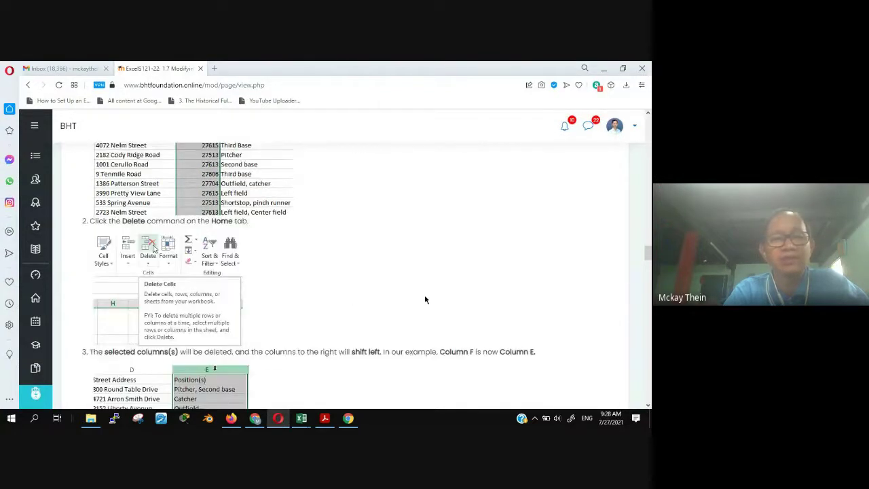
pyautogui.scroll(-4, 424, 297)
pyautogui.scroll(-9, 397, 299)
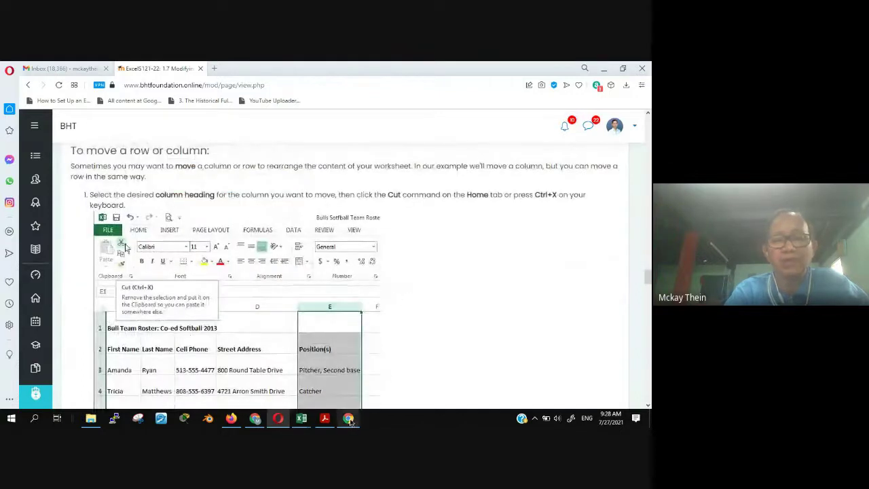
# Return to the Excel practice workbook and delete the blank column E between Street Address and Position(s).
pyautogui.moveTo(301, 418)
pyautogui.click(327, 381)
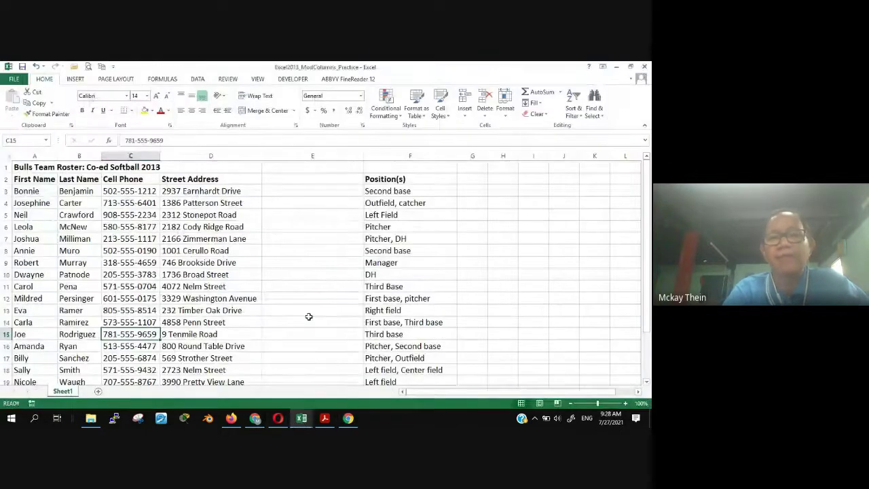
pyautogui.click(318, 153)
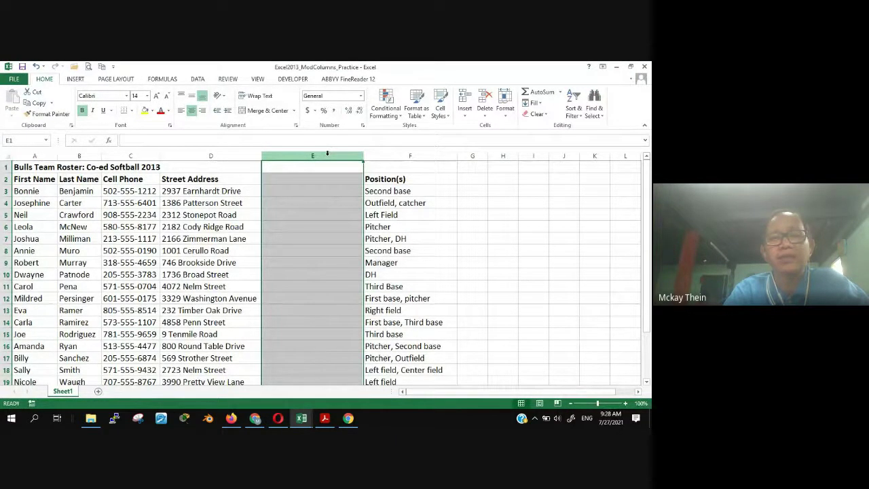
pyautogui.rightClick(327, 154)
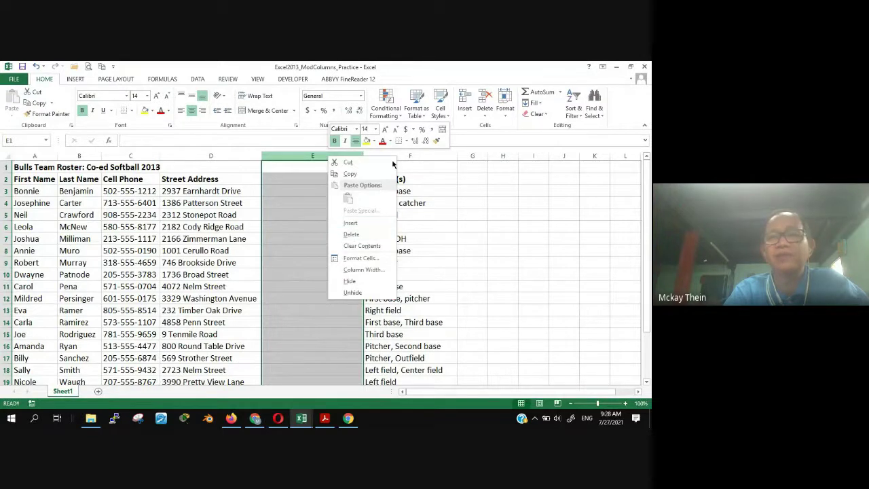
pyautogui.click(484, 120)
pyautogui.click(485, 102)
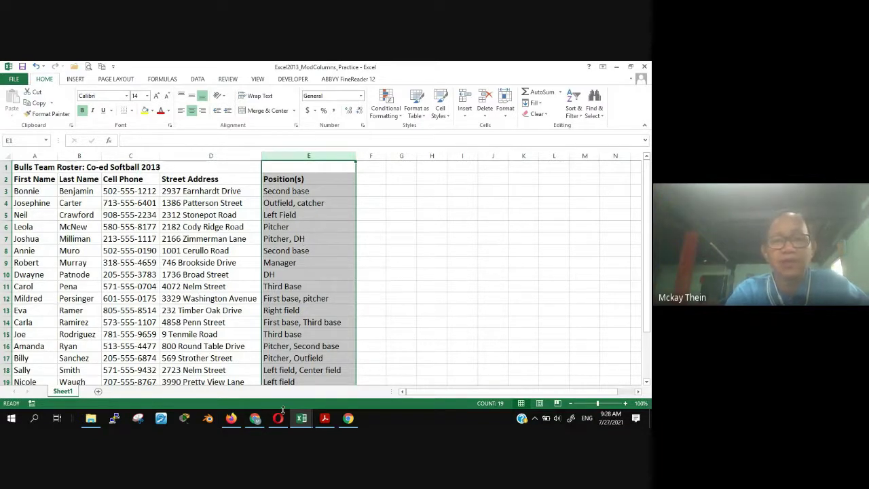
# Switch to Opera and read the lesson's instructions for moving a column with Cut and Insert Cut Cells.
pyautogui.moveTo(234, 421)
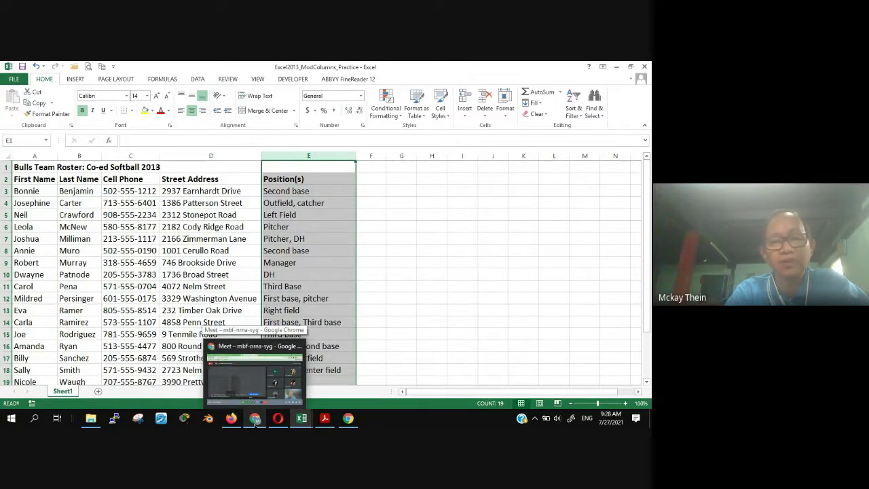
pyautogui.click(277, 418)
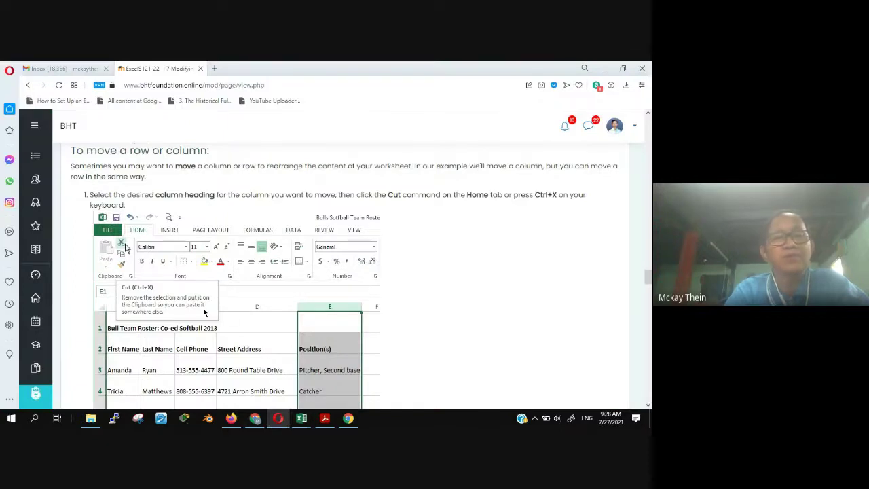
pyautogui.scroll(-2, 204, 313)
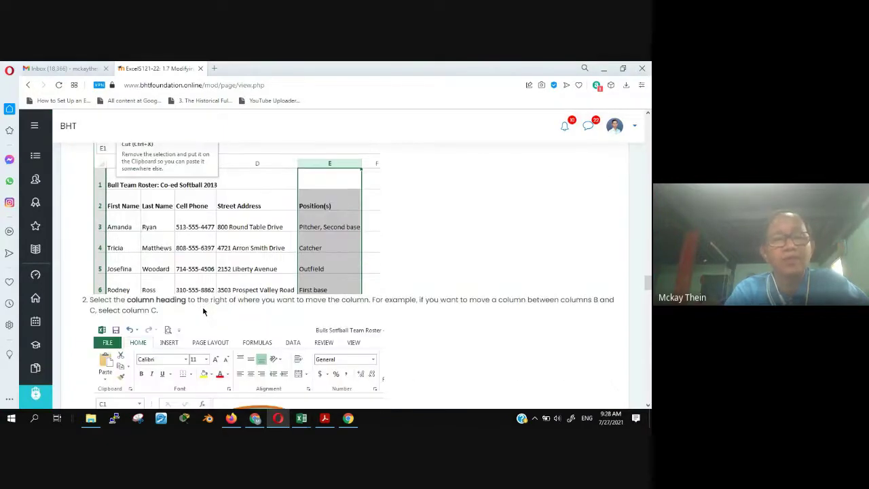
pyautogui.scroll(-2, 410, 313)
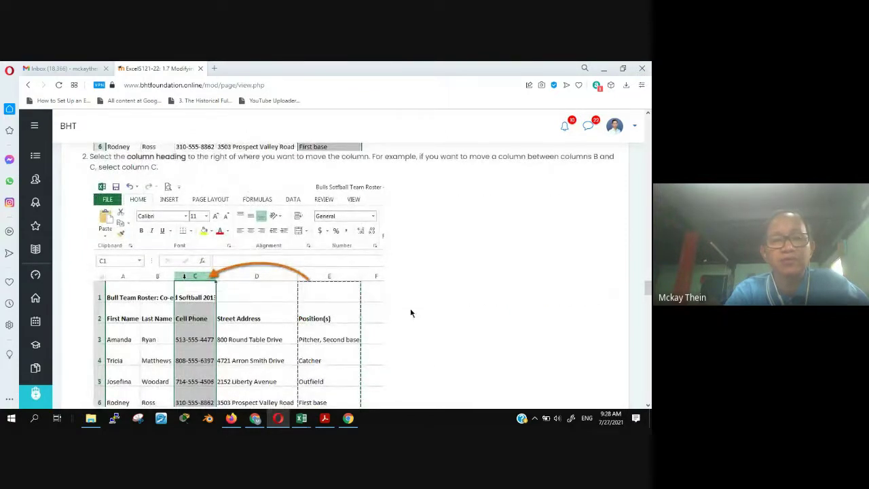
pyautogui.scroll(-1, 410, 313)
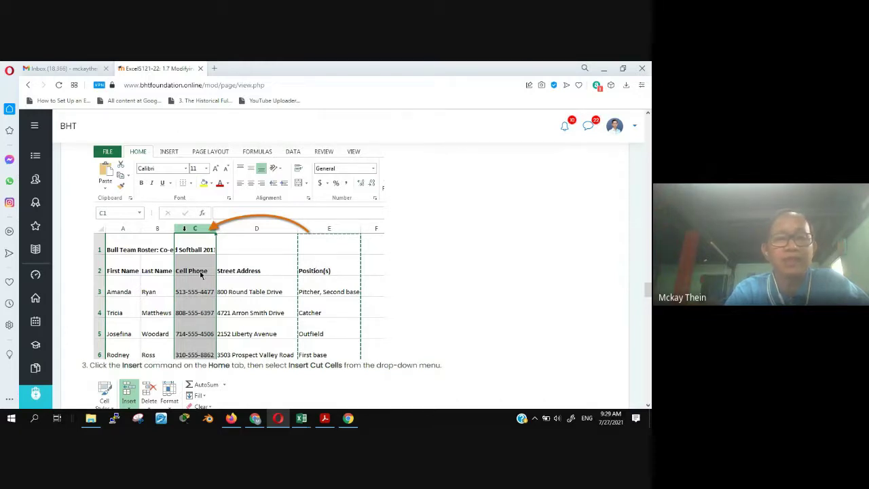
# Return to the Excel practice workbook and examine the Last Name, Cell Phone and Position(s) columns for the planned move.
pyautogui.moveTo(301, 417)
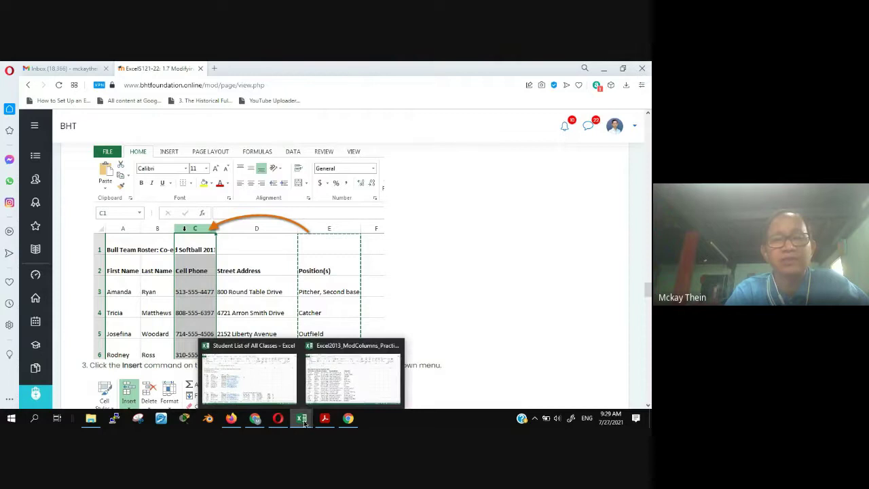
pyautogui.click(338, 388)
pyautogui.click(82, 155)
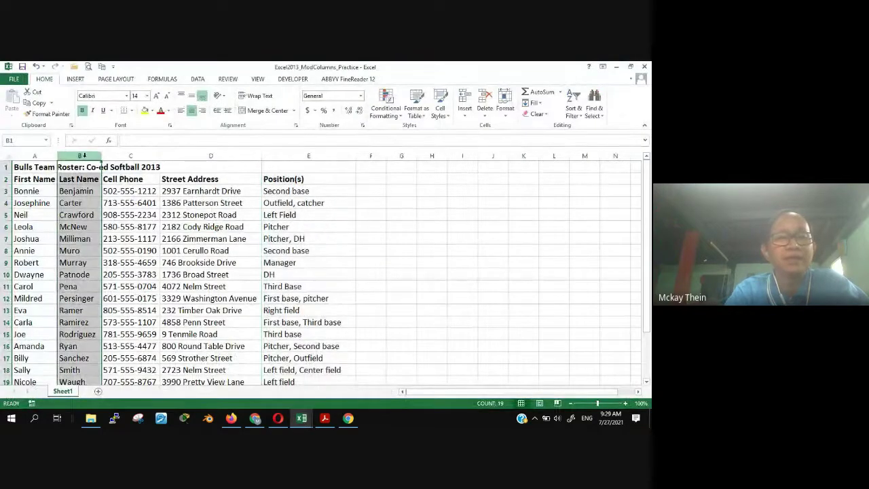
pyautogui.moveTo(83, 155); pyautogui.dragTo(123, 155)
pyautogui.click(124, 156)
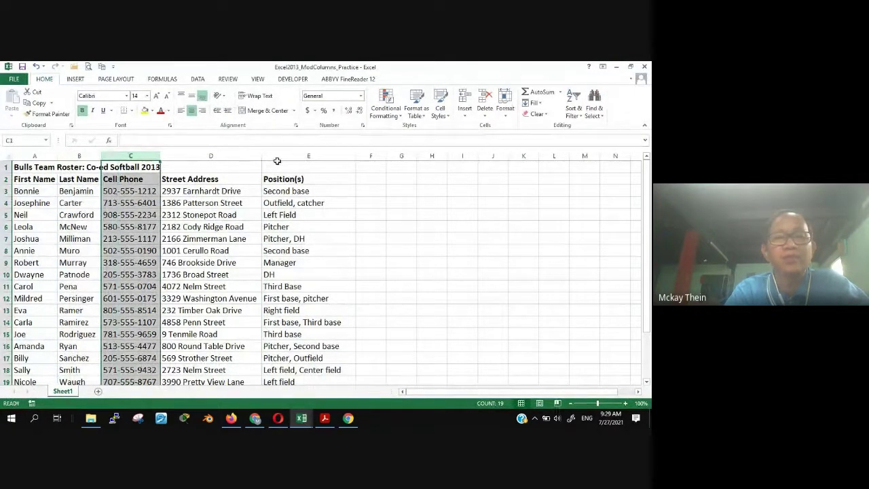
pyautogui.click(308, 155)
pyautogui.click(286, 179)
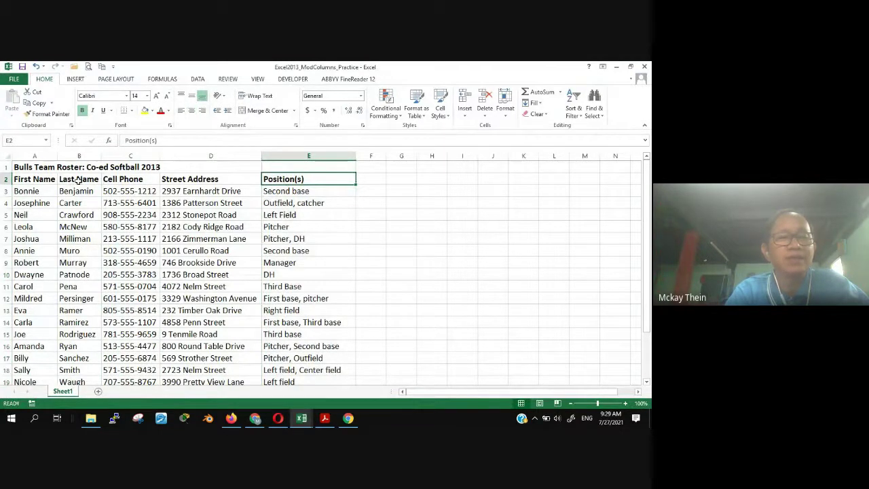
pyautogui.click(105, 179)
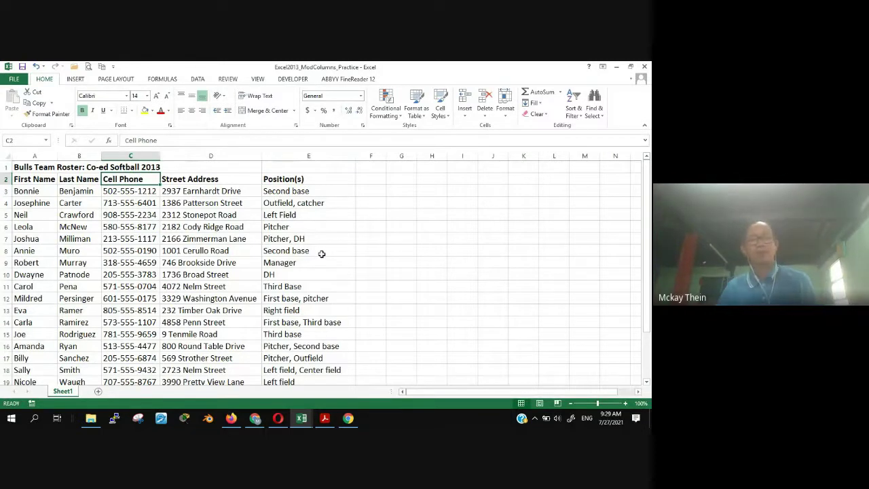
# Cut the Position(s) column E and insert the cut cells at column C, between Last Name and Cell Phone.
pyautogui.click(308, 155)
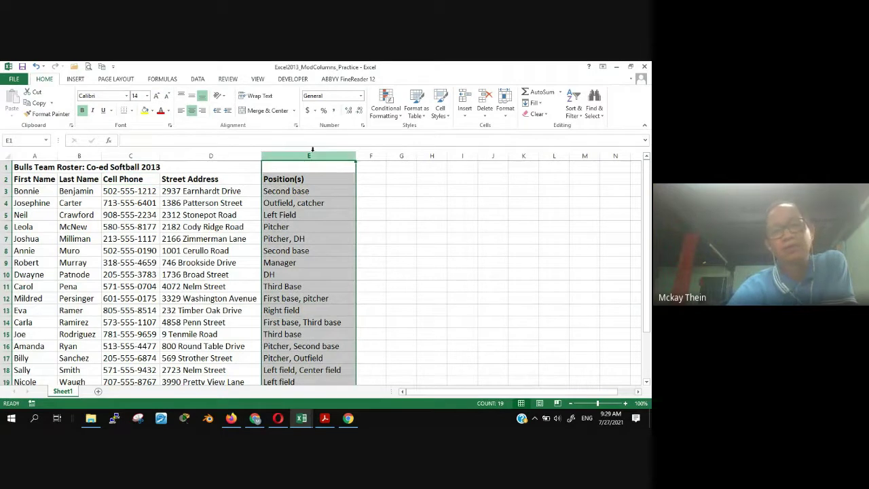
pyautogui.rightClick(318, 155)
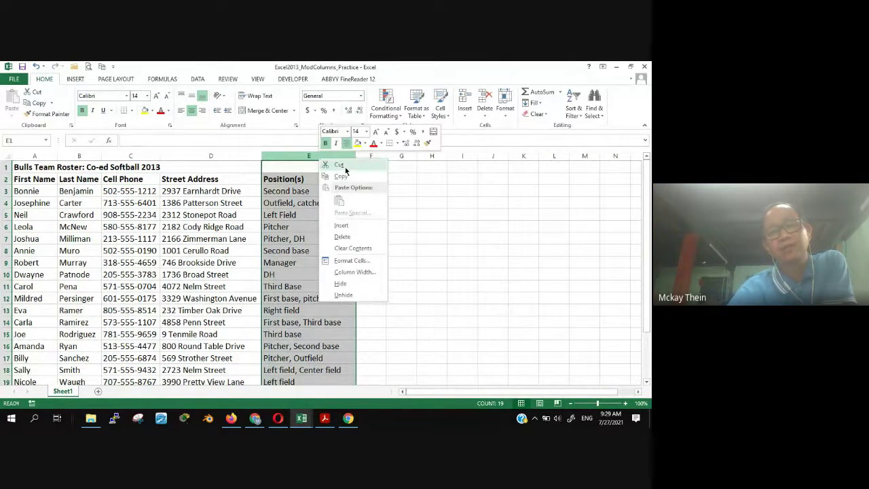
pyautogui.click(343, 167)
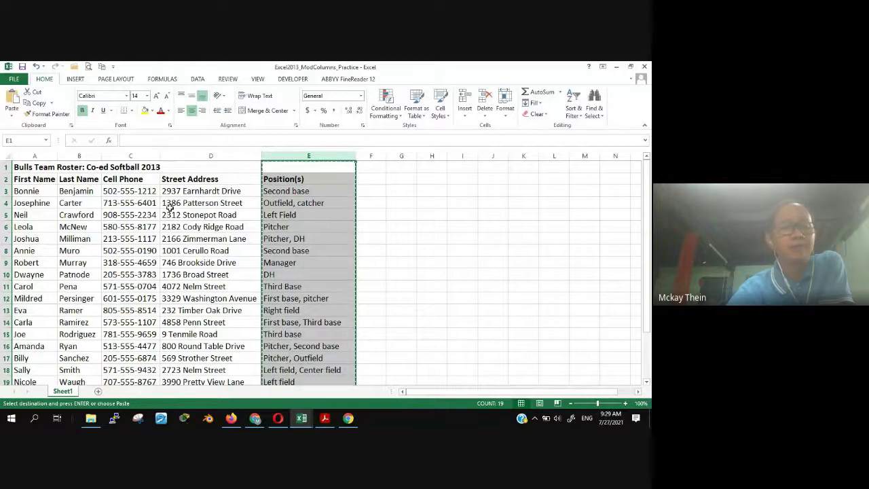
pyautogui.click(79, 155)
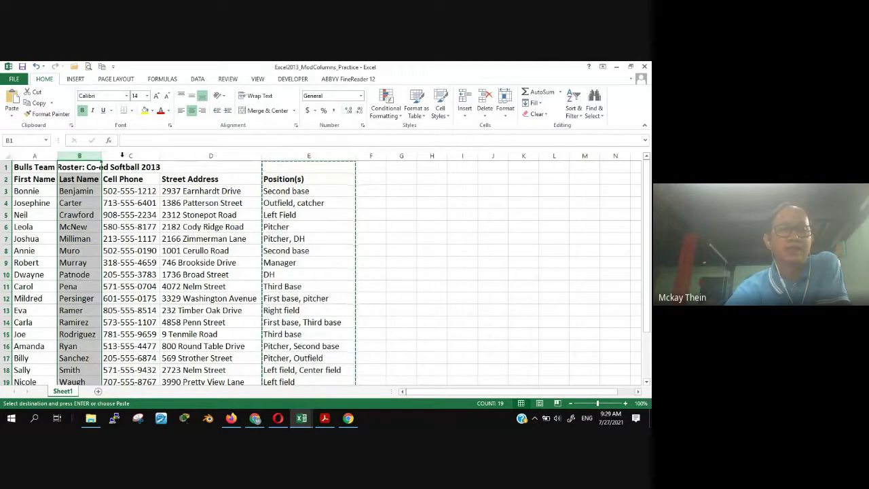
pyautogui.click(123, 155)
pyautogui.click(88, 157)
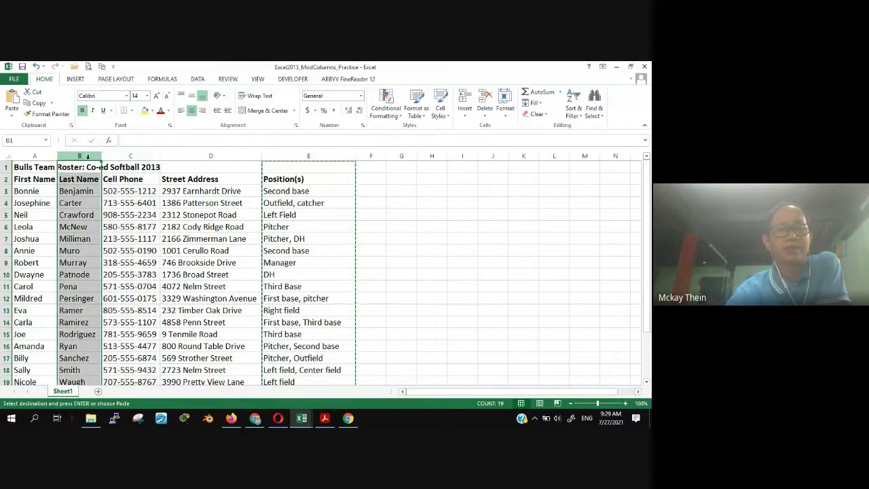
pyautogui.click(122, 156)
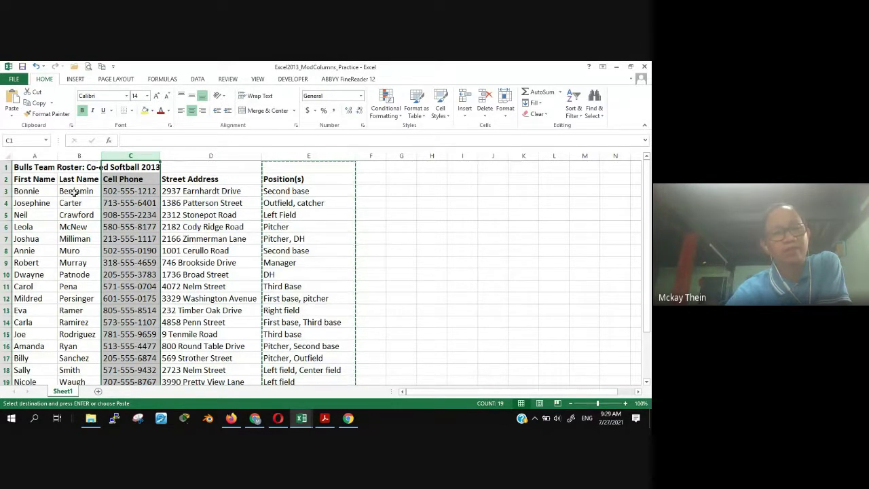
pyautogui.rightClick(144, 179)
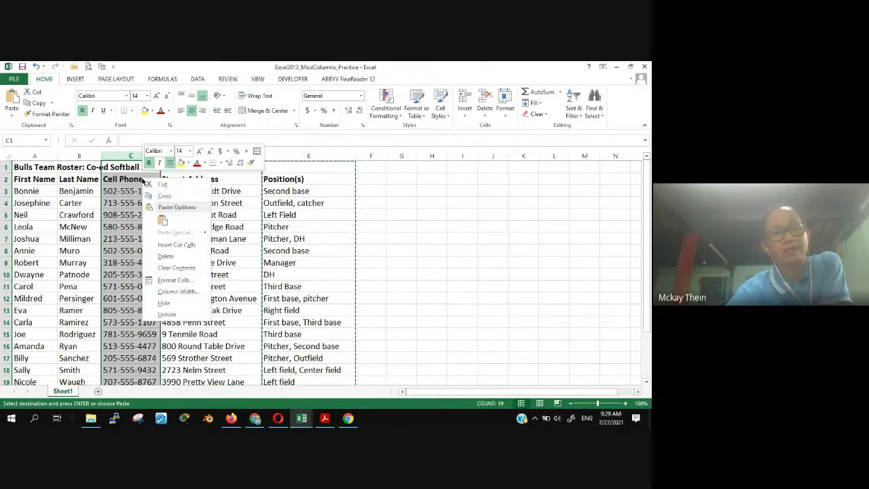
pyautogui.click(170, 245)
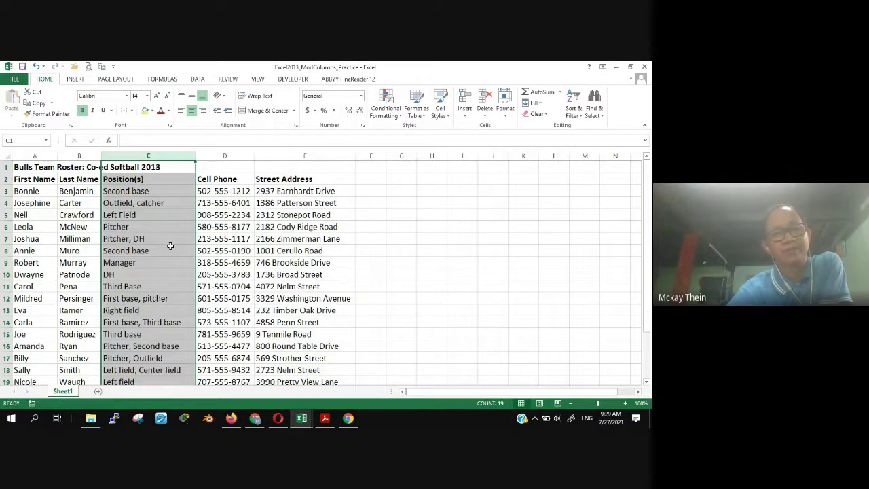
# Check the placement of the Position(s) column between Last Name and Cell Phone down to the end of the roster.
pyautogui.click(368, 238)
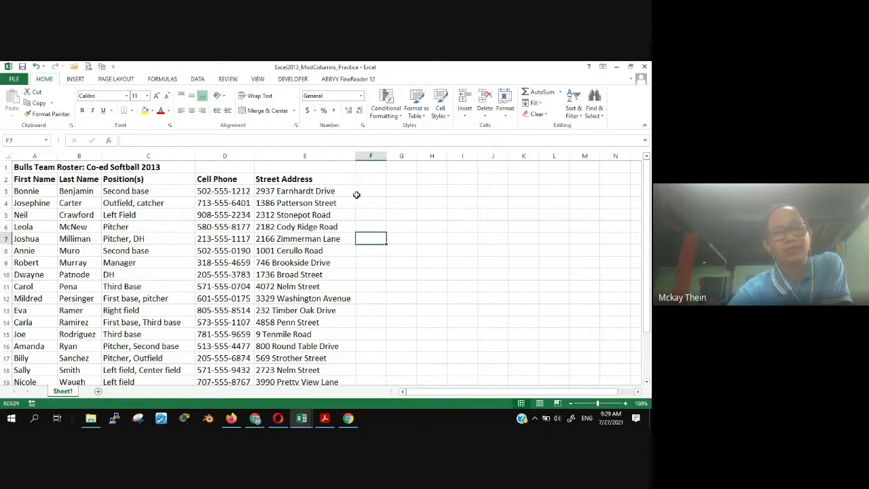
pyautogui.click(80, 180)
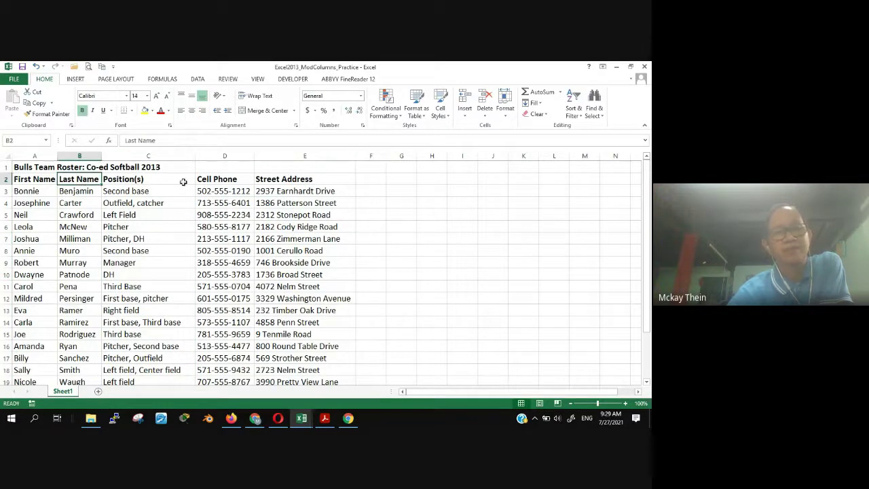
pyautogui.click(207, 180)
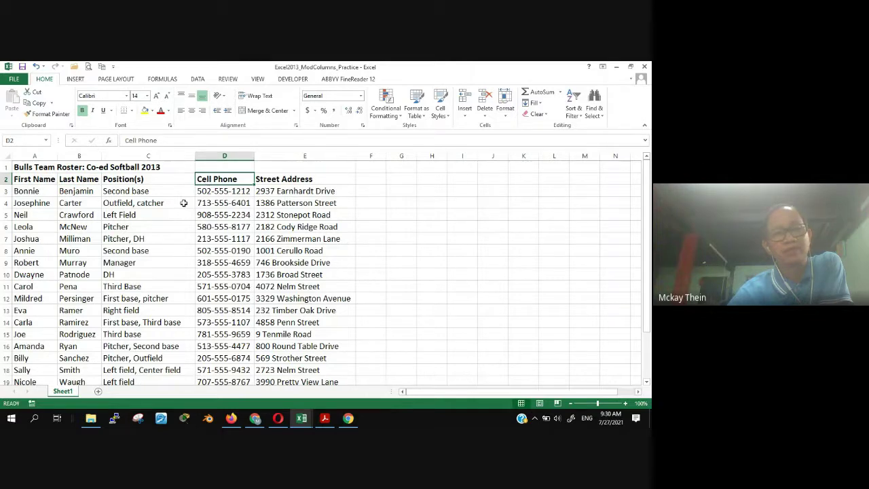
pyautogui.scroll(-5, 194, 295)
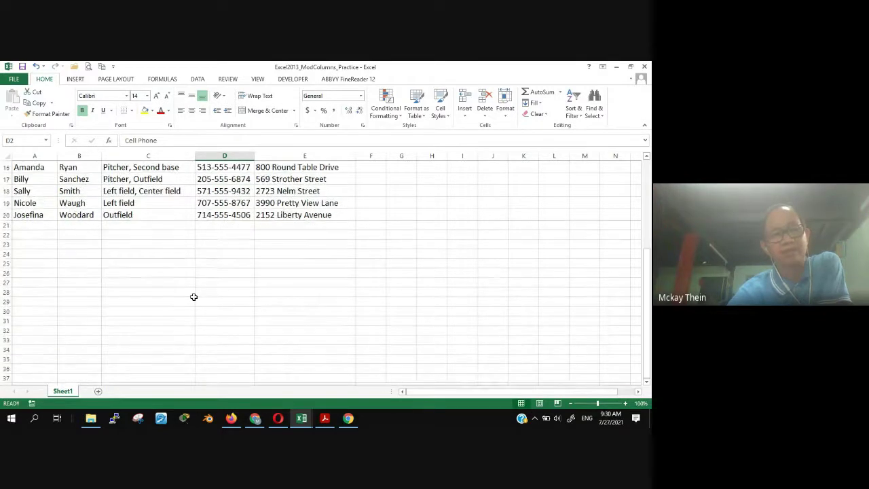
pyautogui.scroll(5, 194, 297)
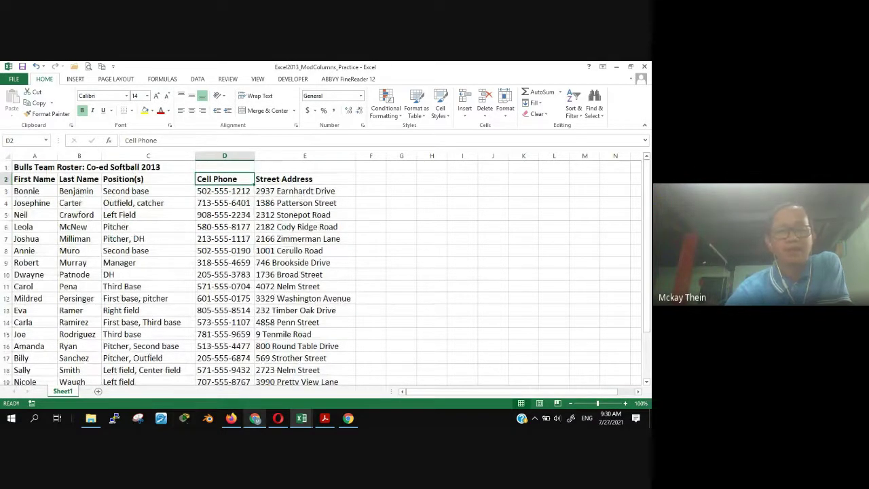
# Switch to Opera and read the lesson's section on hiding and unhiding a row or column.
pyautogui.click(277, 419)
pyautogui.scroll(-5, 387, 306)
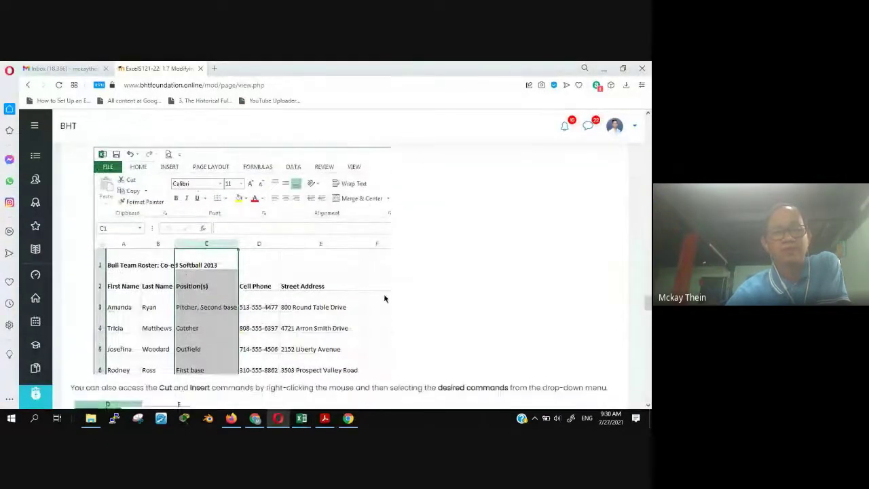
pyautogui.scroll(-5, 384, 299)
pyautogui.scroll(-2, 384, 293)
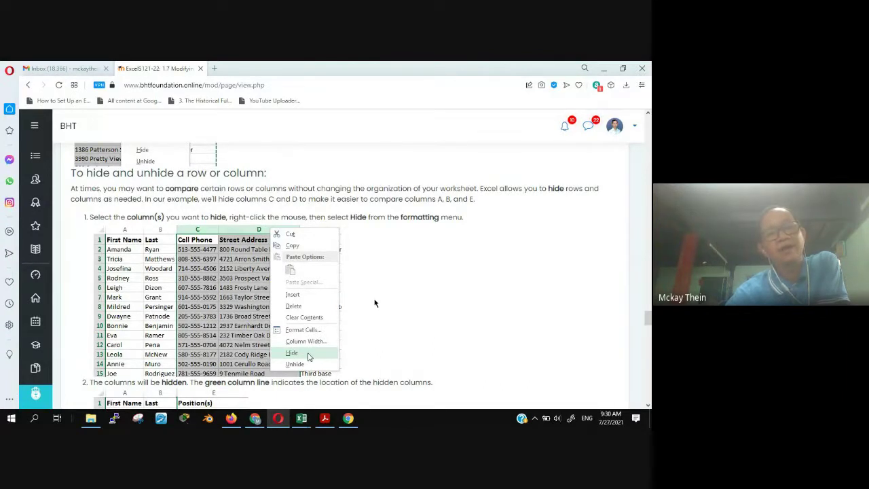
pyautogui.scroll(-1, 375, 302)
pyautogui.scroll(-8, 375, 302)
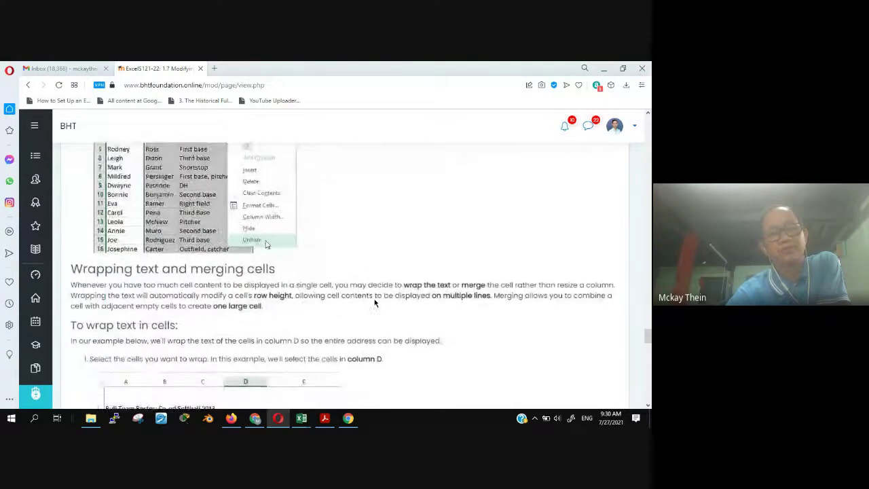
# Return to the Excel practice workbook and hide the Position(s) column C.
pyautogui.moveTo(301, 415)
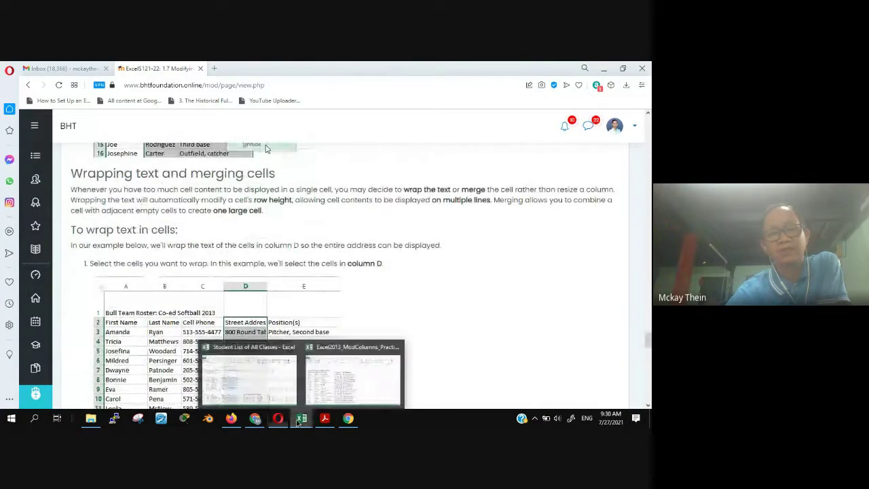
pyautogui.click(357, 378)
pyautogui.click(388, 310)
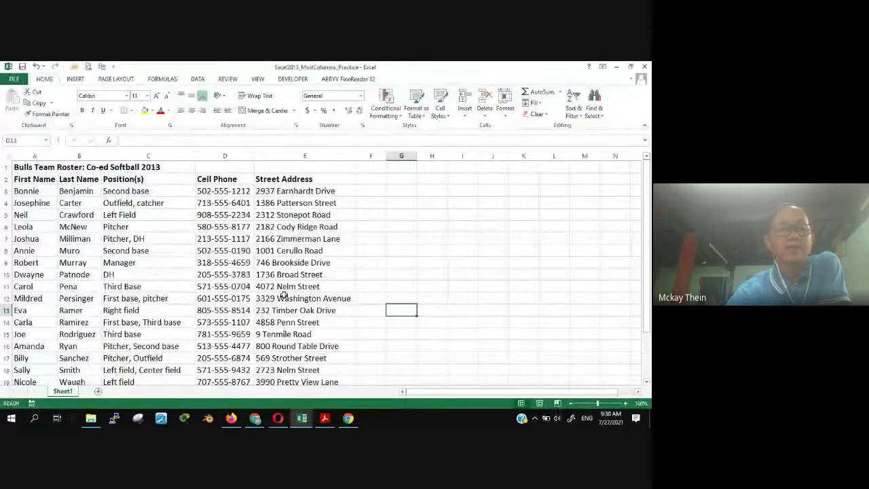
pyautogui.click(161, 156)
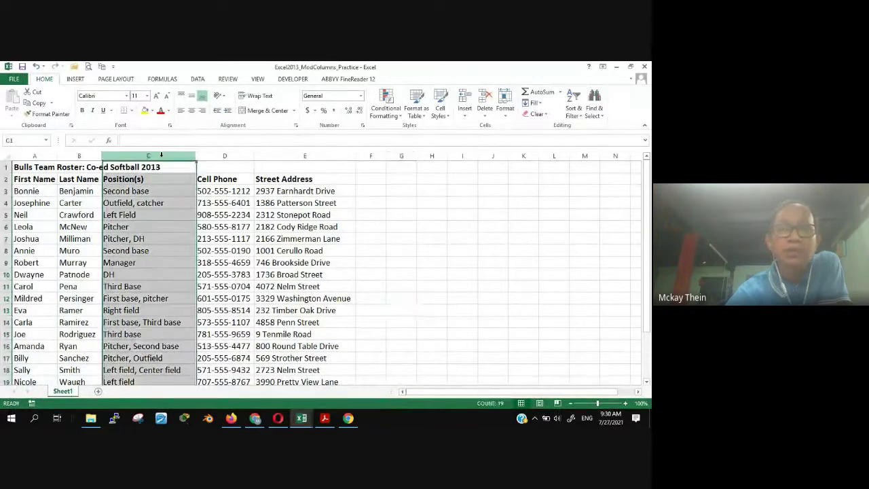
pyautogui.rightClick(161, 157)
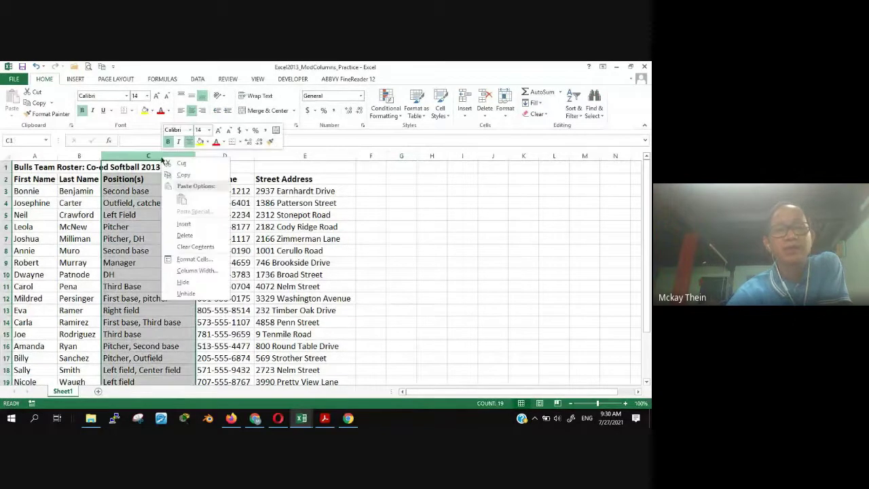
pyautogui.click(183, 283)
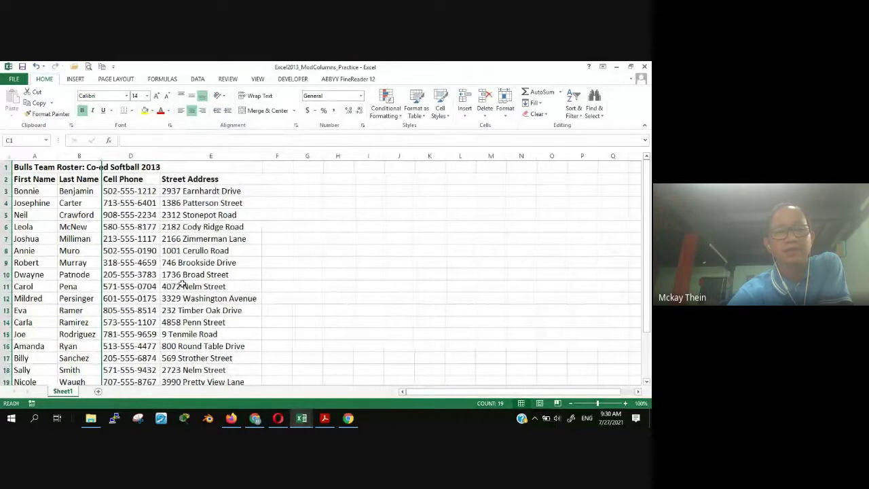
pyautogui.click(346, 299)
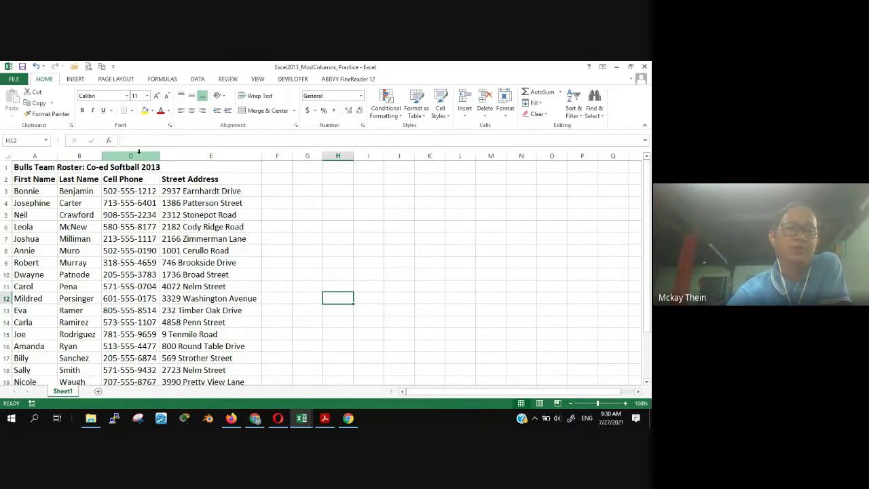
# Unhide the Position(s) column C by selecting the adjacent columns B and D.
pyautogui.click(98, 156)
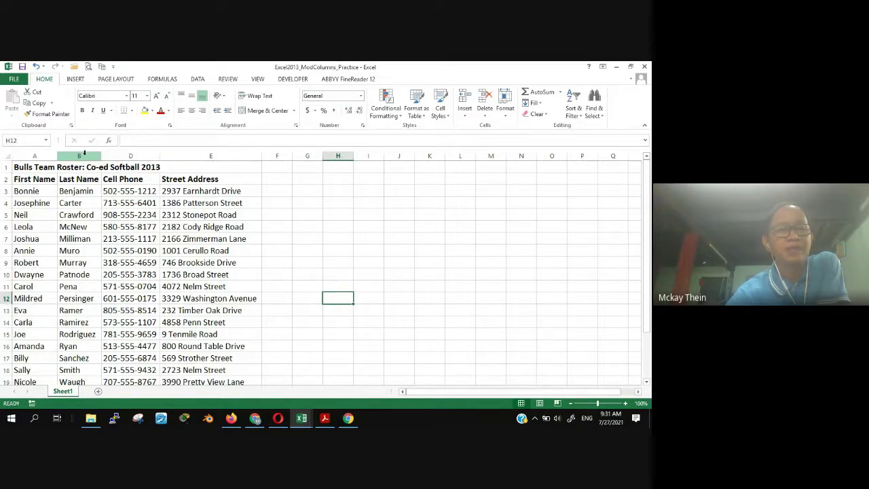
pyautogui.moveTo(81, 156); pyautogui.dragTo(117, 155)
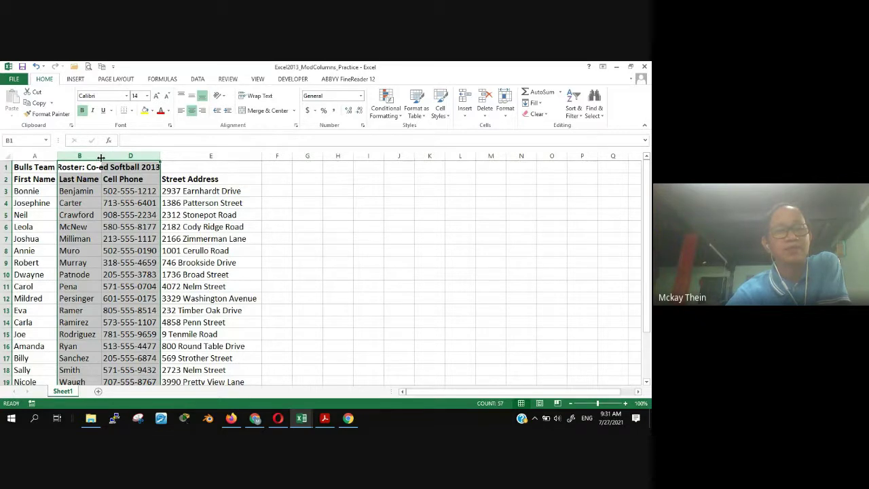
pyautogui.rightClick(100, 155)
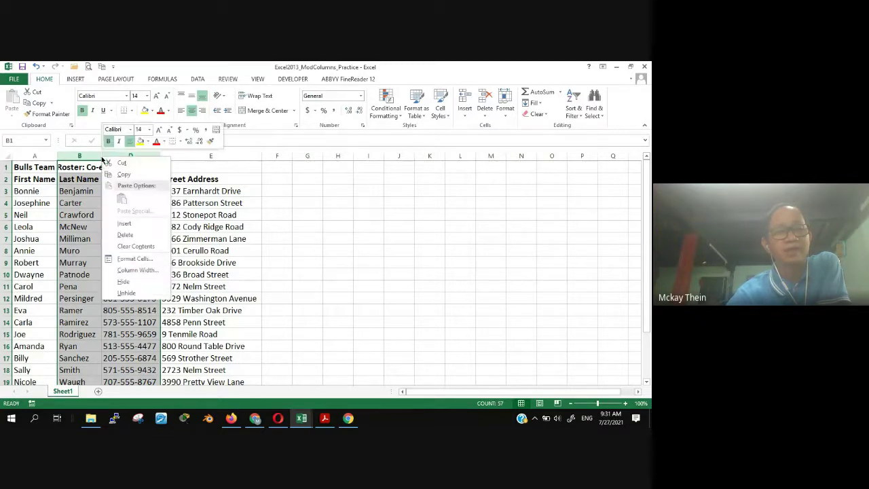
pyautogui.click(127, 294)
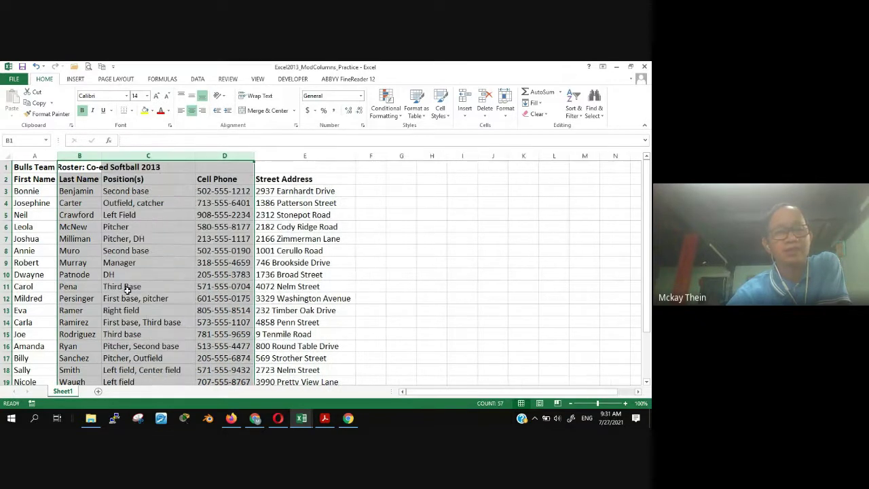
pyautogui.click(188, 290)
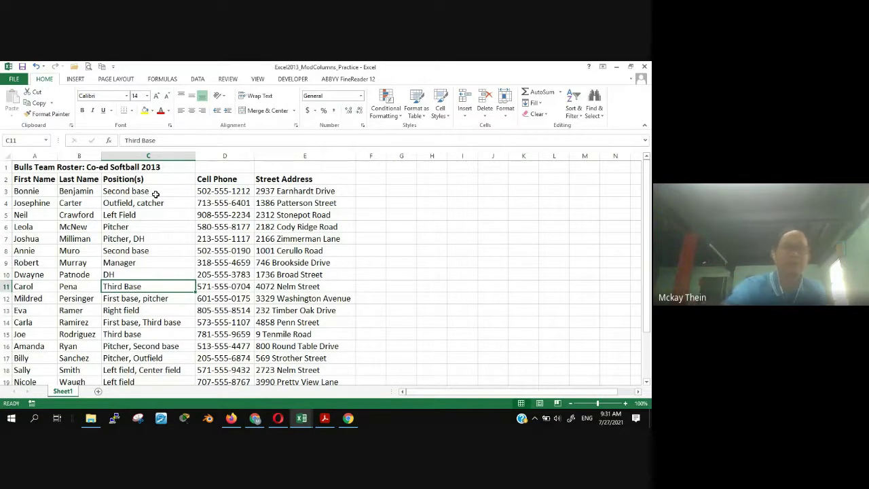
pyautogui.click(69, 190)
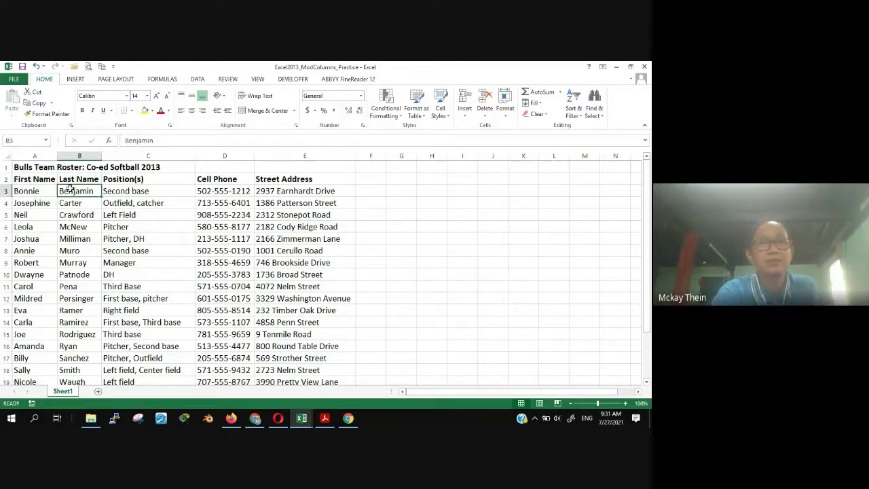
pyautogui.click(200, 192)
pyautogui.click(162, 155)
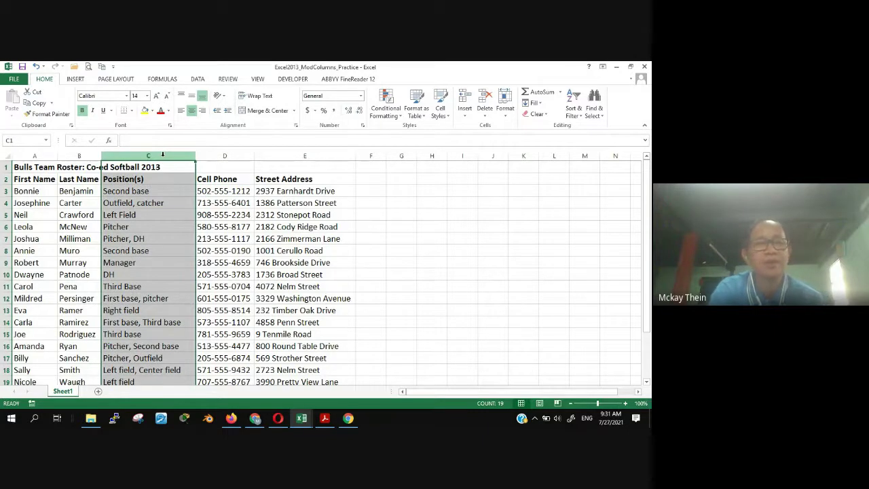
pyautogui.click(66, 190)
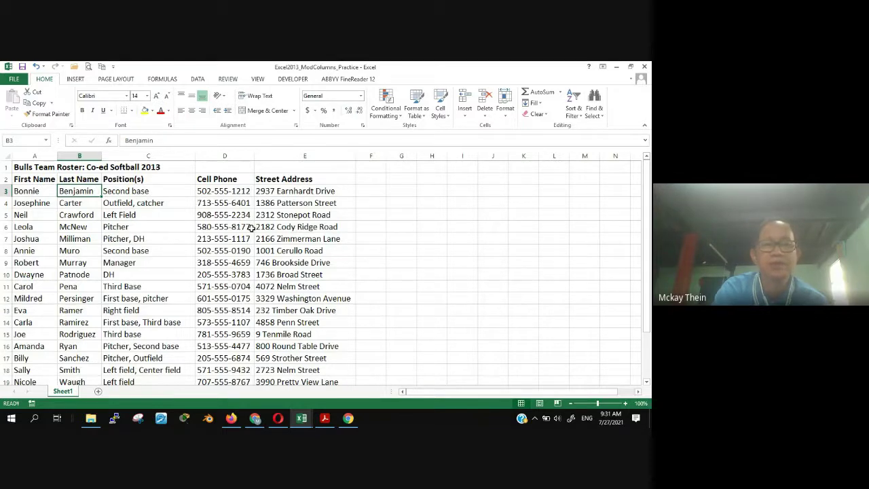
pyautogui.click(272, 204)
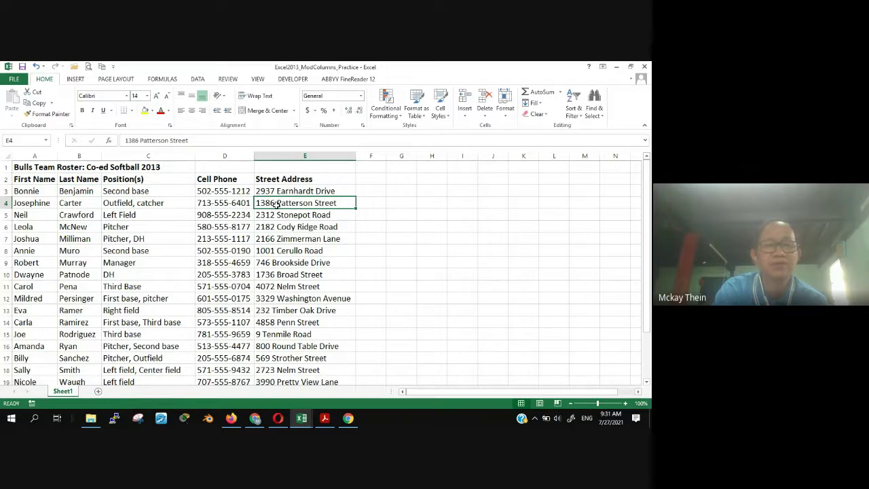
# Hide the Position(s) and Cell Phone columns C and D together, and check the cells on both sides of the gap.
pyautogui.moveTo(172, 157); pyautogui.dragTo(212, 157)
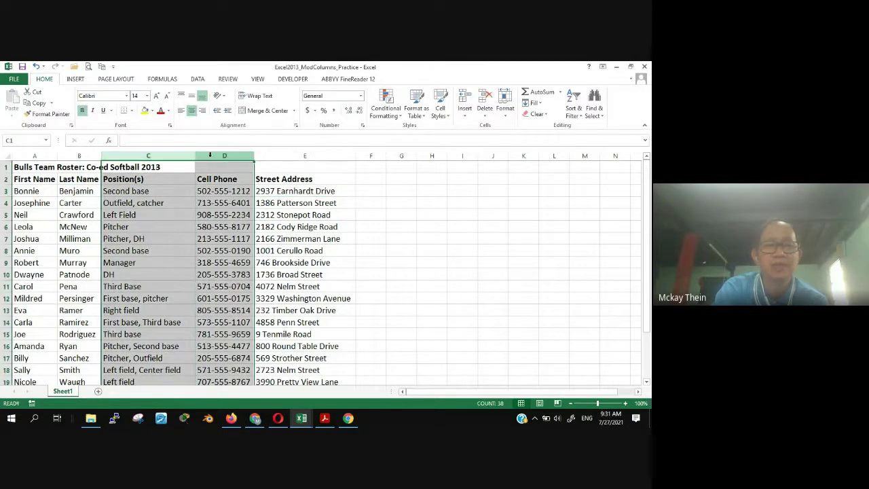
pyautogui.rightClick(212, 157)
pyautogui.click(231, 283)
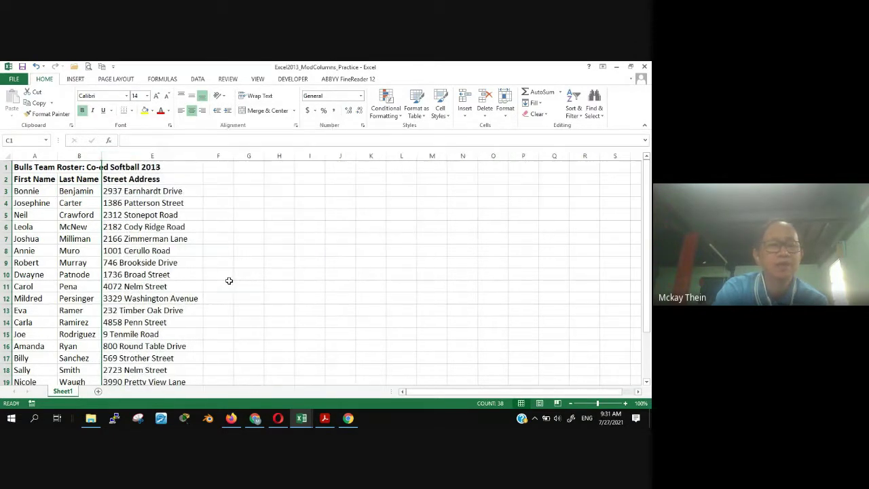
pyautogui.click(90, 194)
pyautogui.click(125, 192)
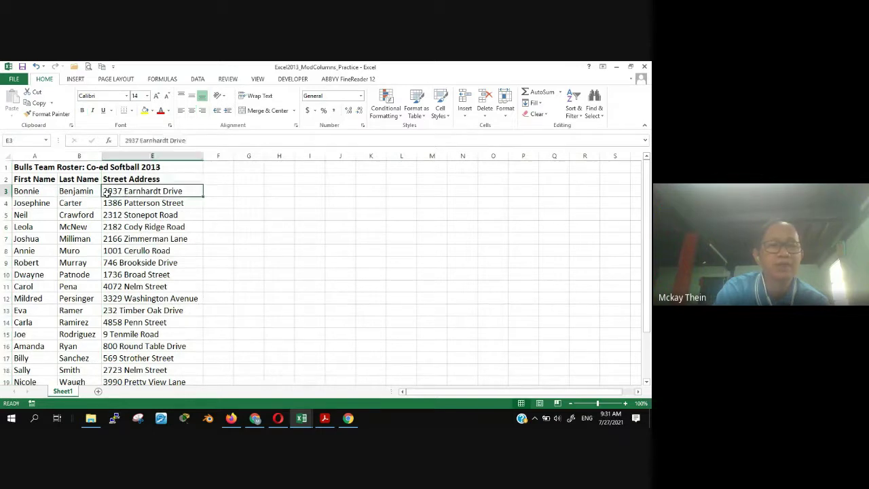
pyautogui.click(86, 202)
pyautogui.click(107, 203)
pyautogui.click(96, 213)
pyautogui.click(135, 214)
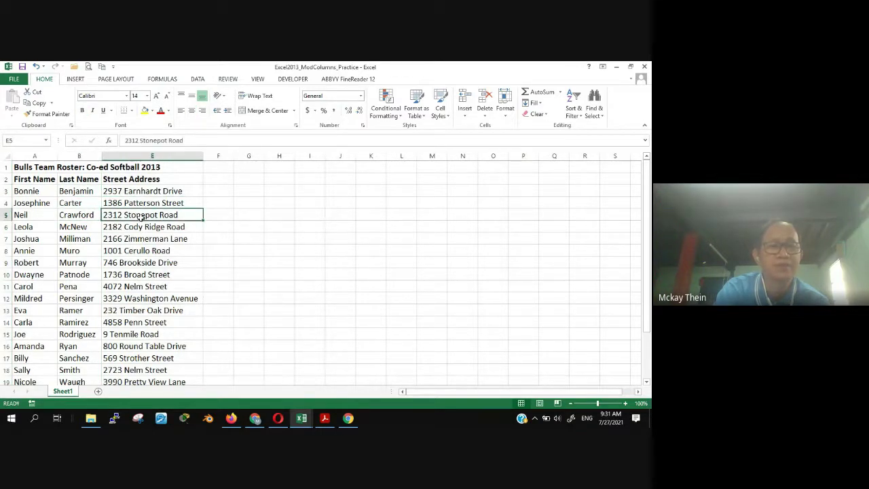
# Unhide columns C and D between Last Name and Street Address.
pyautogui.moveTo(86, 157); pyautogui.dragTo(110, 154)
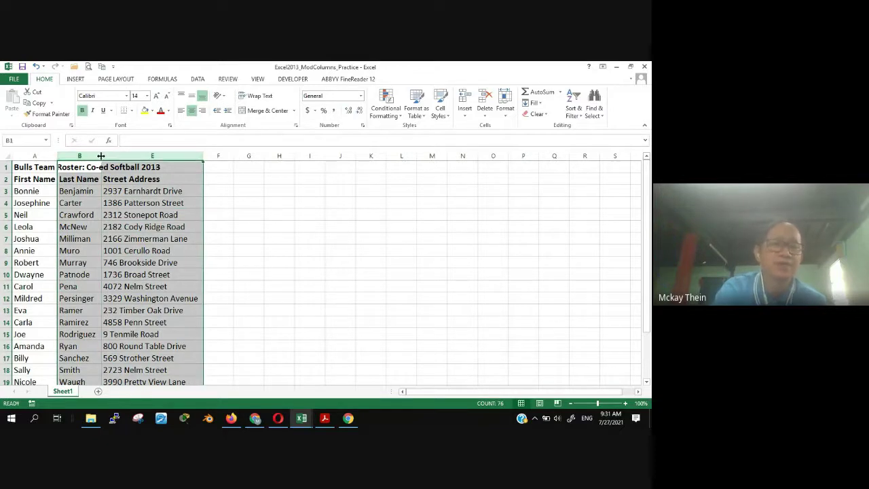
pyautogui.rightClick(101, 155)
pyautogui.click(138, 293)
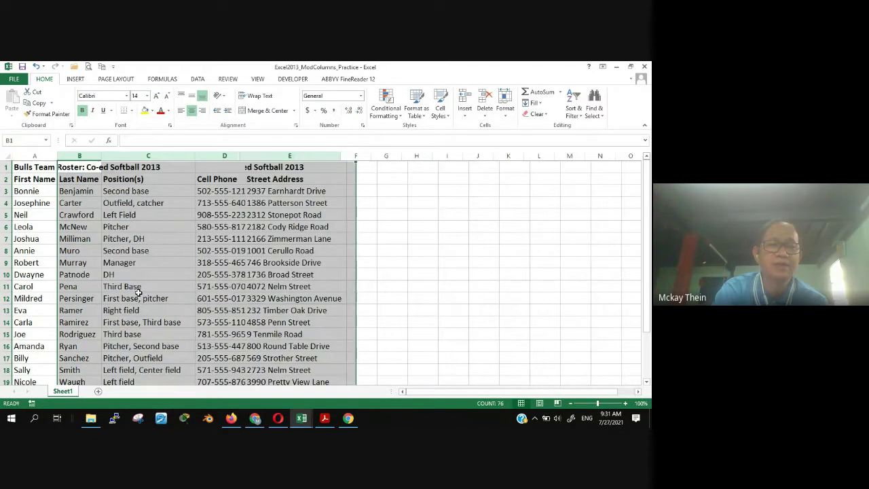
pyautogui.click(218, 334)
# Switch to Opera and read the lesson's section on merging cells with the Merge & Center command.
pyautogui.click(277, 418)
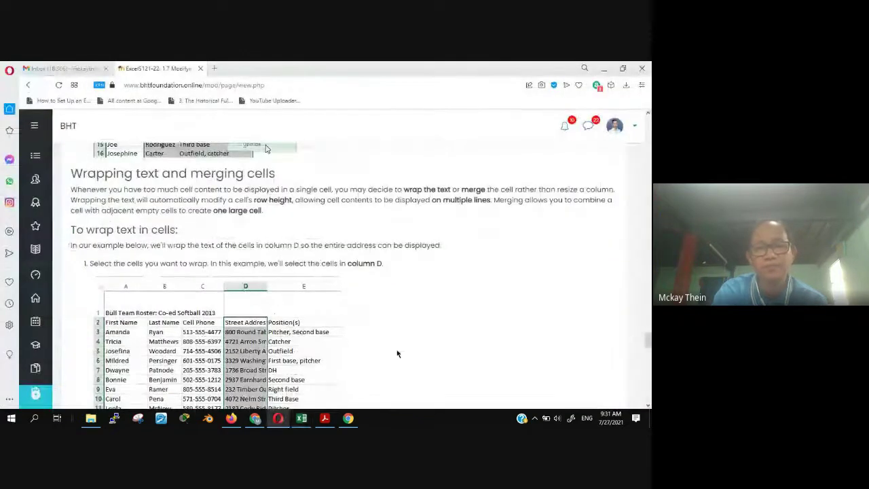
pyautogui.scroll(-5, 397, 353)
pyautogui.scroll(-2, 398, 353)
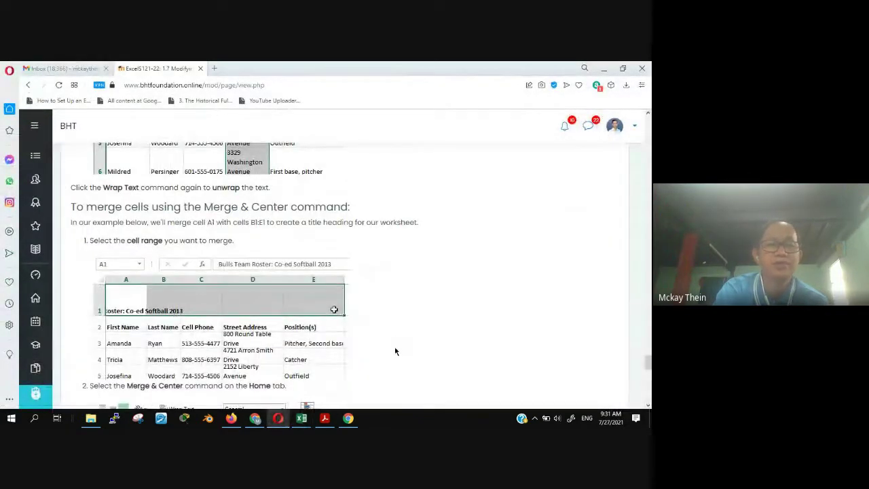
pyautogui.scroll(-1, 395, 351)
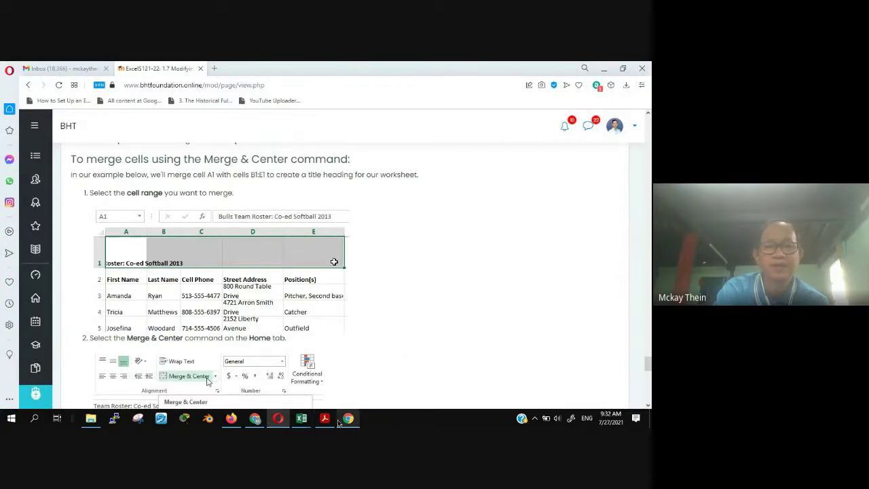
# Return to the Excel practice workbook, make row 1 taller, and merge and center the roster title across A1:E1.
pyautogui.moveTo(336, 423)
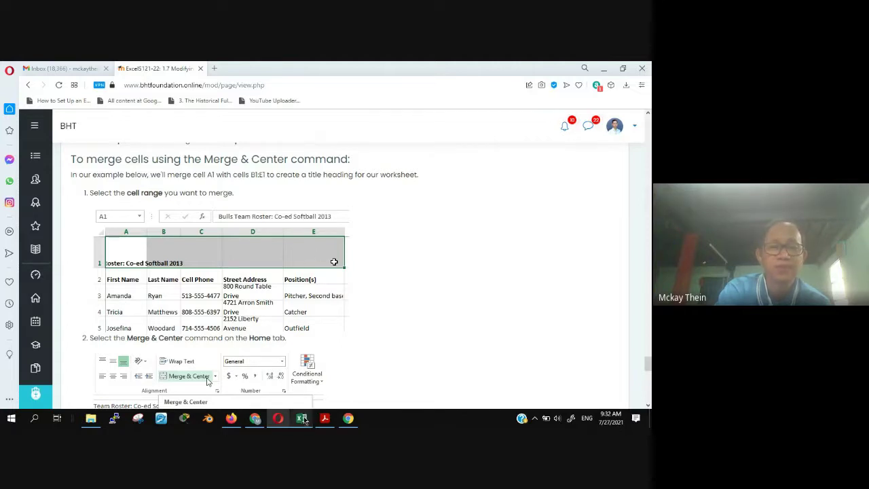
pyautogui.moveTo(302, 415)
pyautogui.click(363, 369)
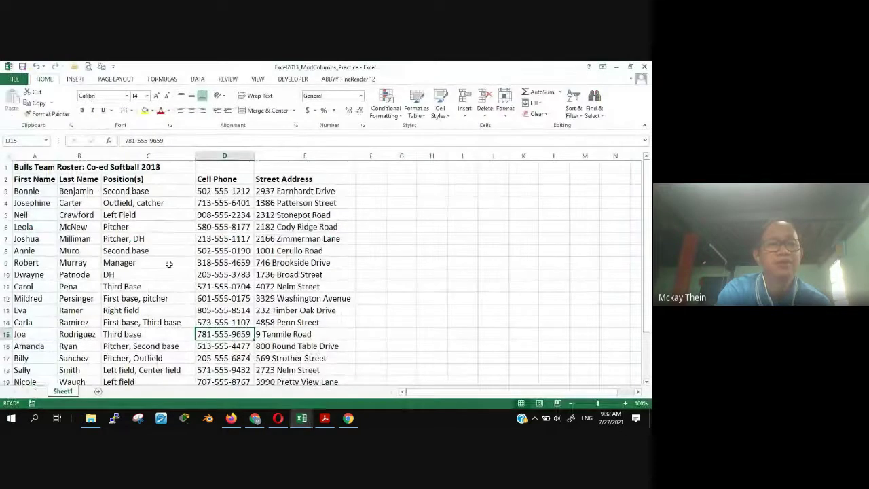
pyautogui.moveTo(7, 173); pyautogui.dragTo(326, 178)
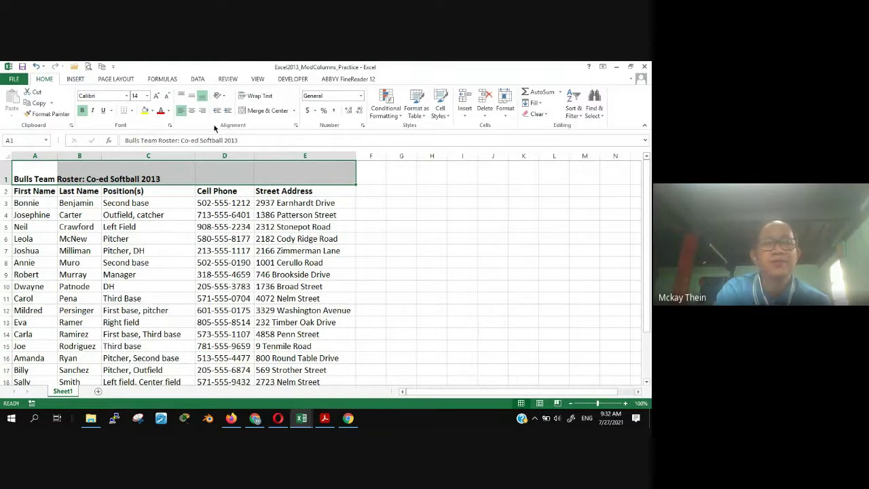
pyautogui.click(261, 111)
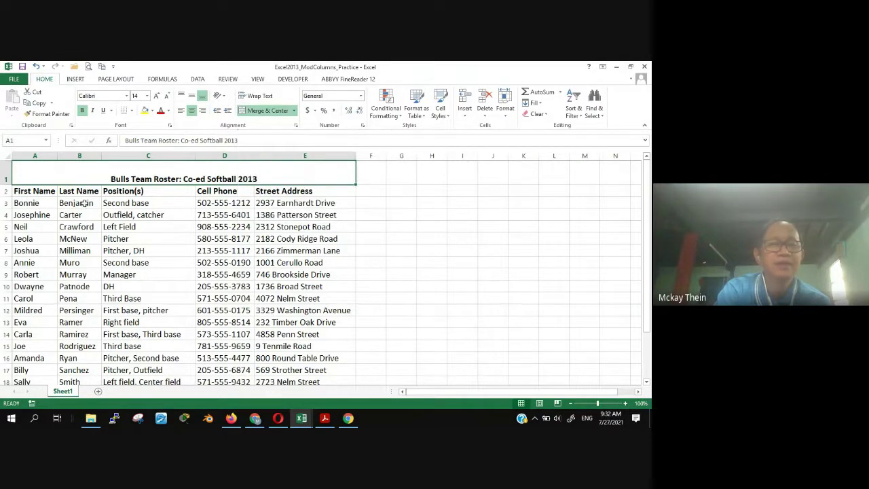
pyautogui.click(344, 250)
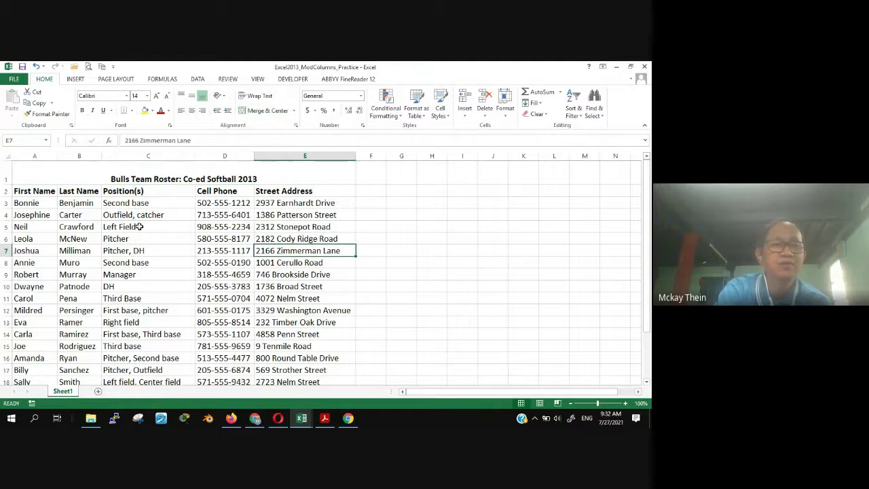
# Compare the merged title cell in row 1 with the separate header cells in row 2.
pyautogui.click(43, 176)
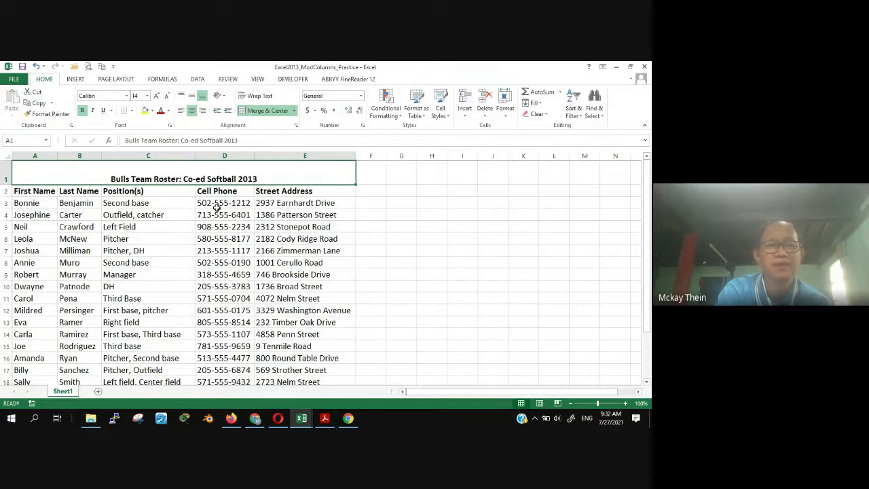
pyautogui.click(42, 191)
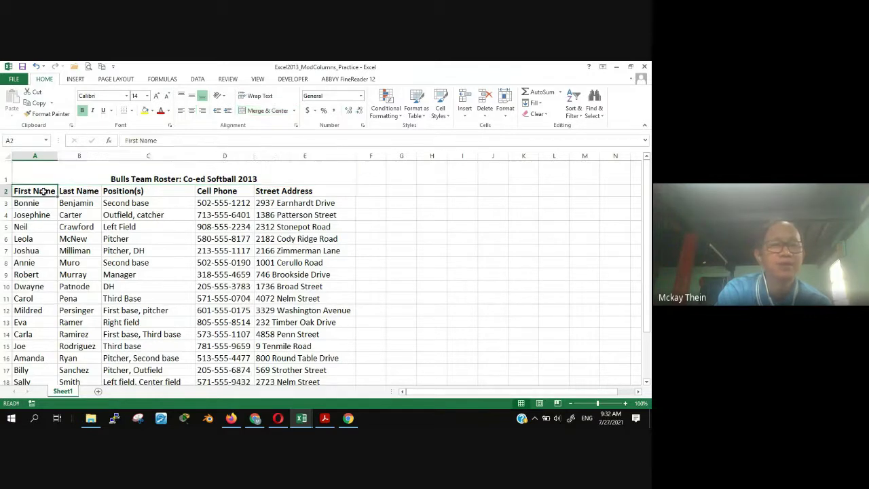
pyautogui.click(159, 192)
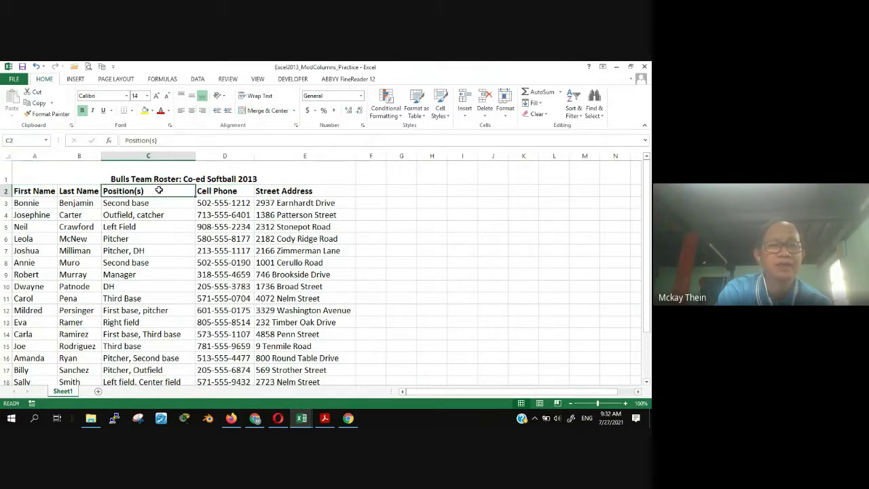
pyautogui.click(21, 170)
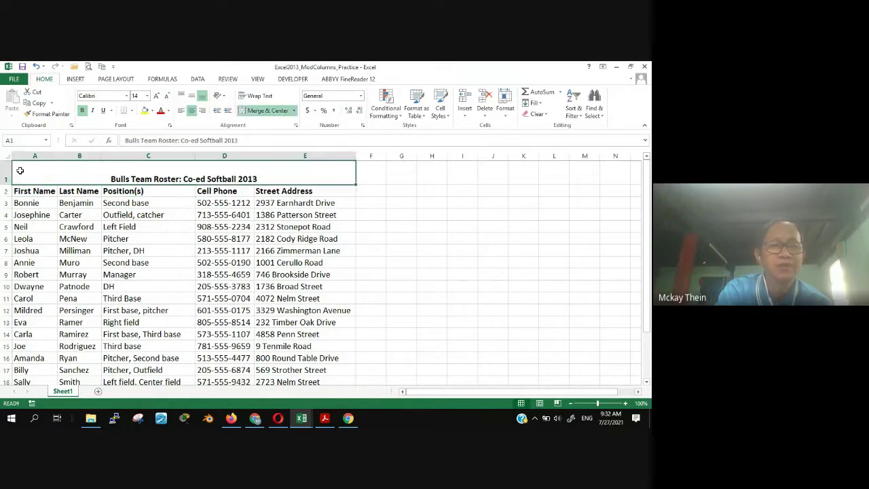
pyautogui.click(455, 259)
pyautogui.click(196, 175)
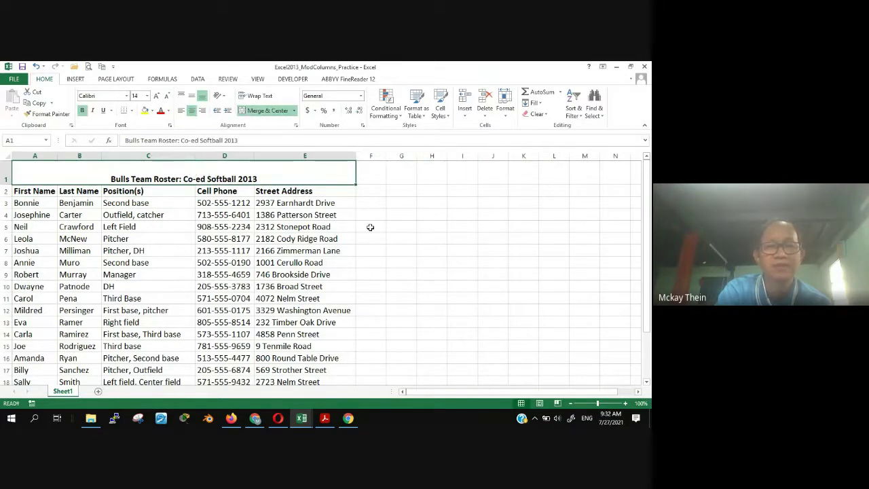
pyautogui.click(388, 241)
pyautogui.click(256, 170)
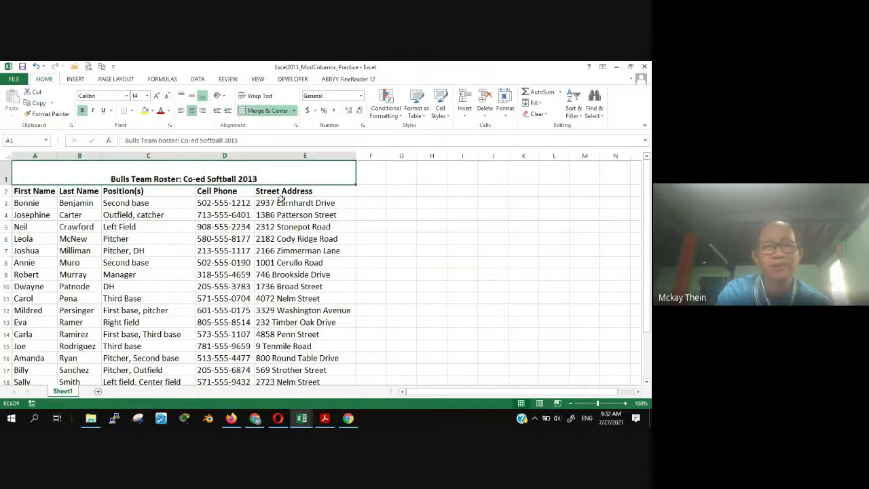
# Switch to Opera and read the lesson's section on accessing more merge options.
pyautogui.click(278, 418)
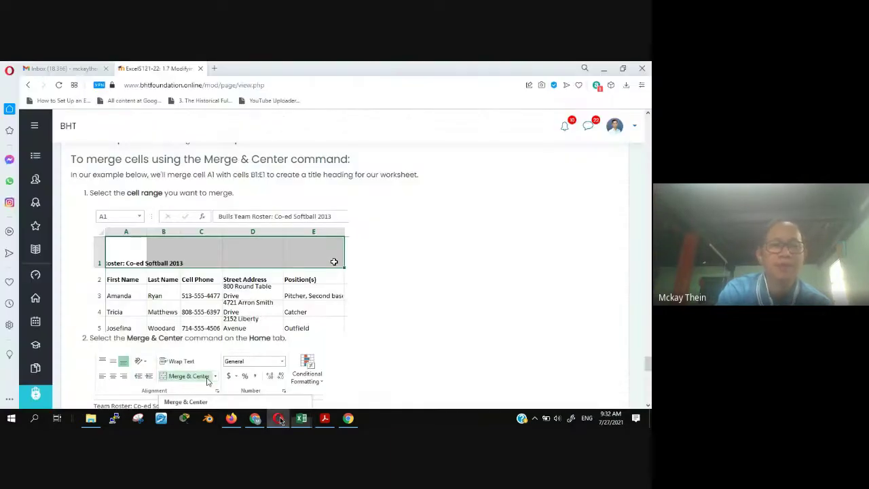
pyautogui.scroll(-10, 392, 333)
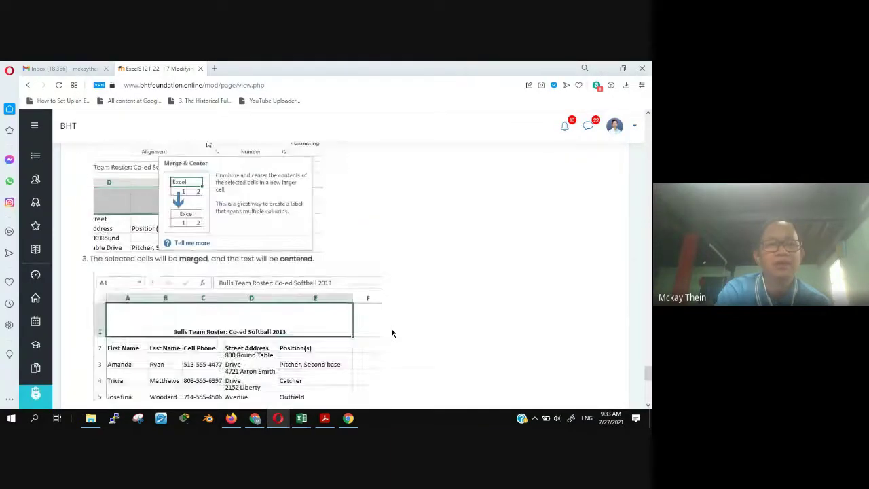
pyautogui.scroll(-2, 393, 332)
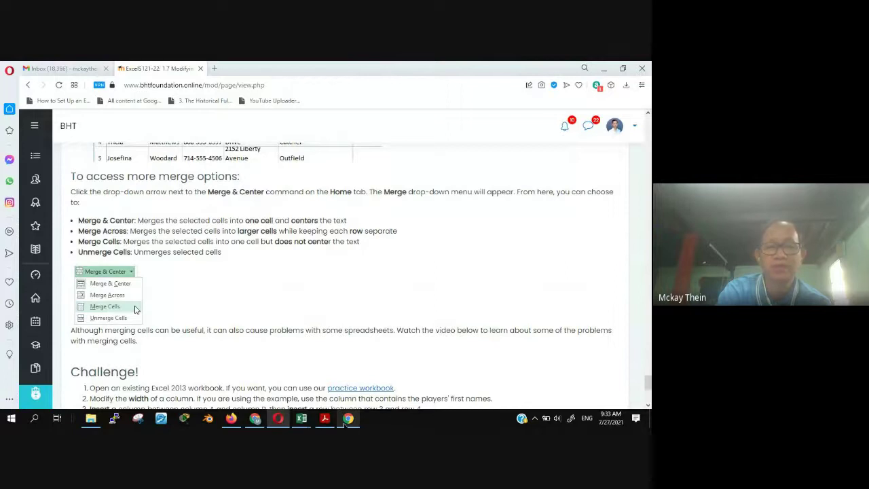
# Return to the Excel practice workbook and try Merge Across on the merged title cell A1.
pyautogui.moveTo(301, 418)
pyautogui.click(347, 396)
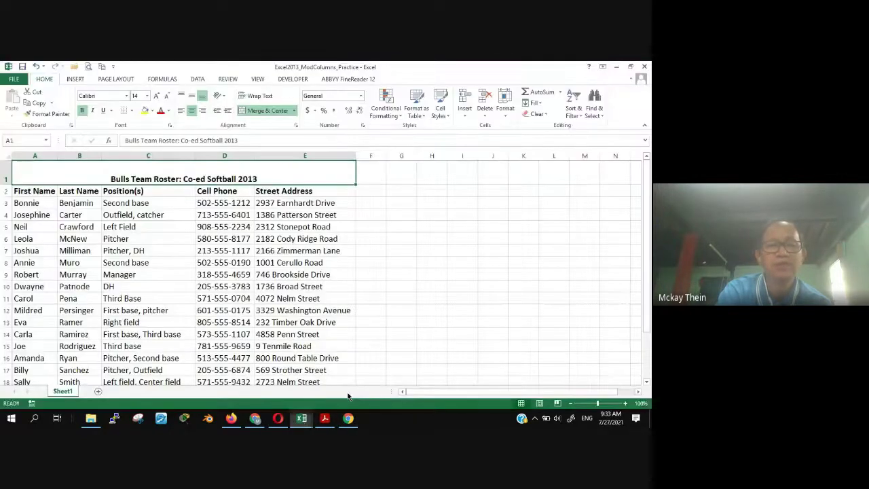
pyautogui.click(294, 112)
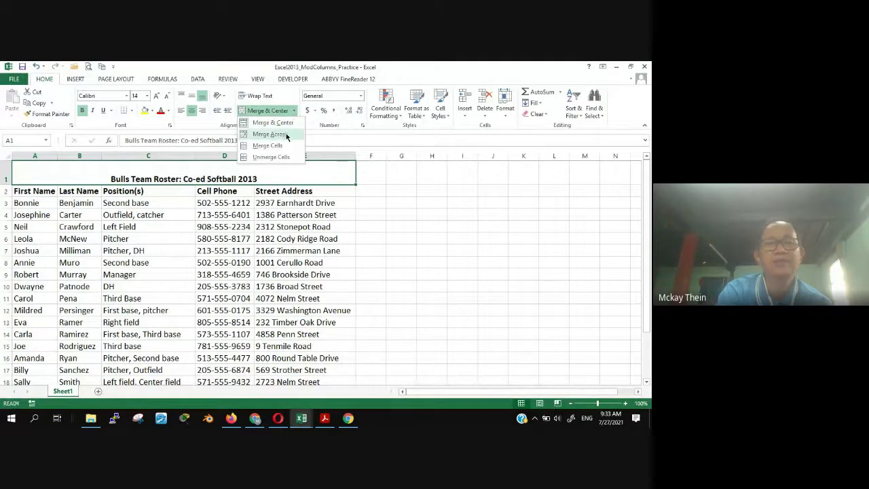
pyautogui.click(286, 135)
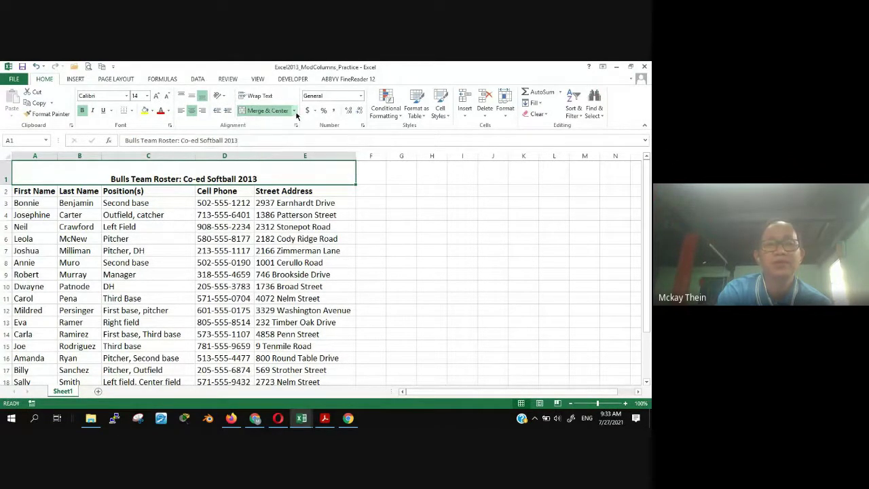
# Unmerge the roster title cell A1 and move along row 1 to check that its cells are separate.
pyautogui.click(294, 111)
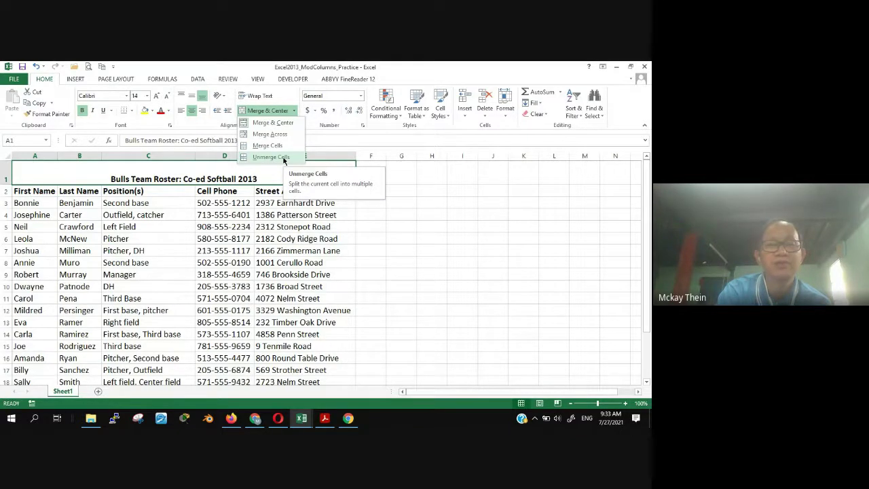
pyautogui.click(256, 157)
pyautogui.click(305, 250)
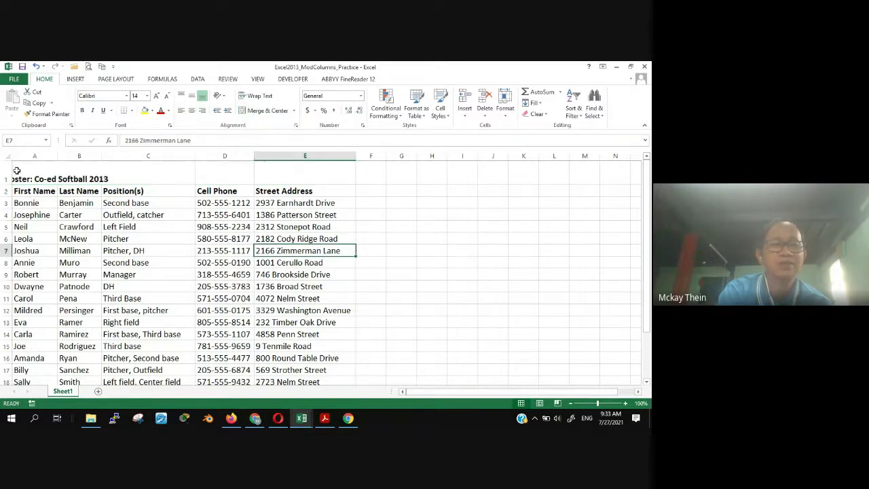
pyautogui.click(31, 175)
pyautogui.press('Right')
pyautogui.press('Right')
pyautogui.press('Right')
pyautogui.press('Right')
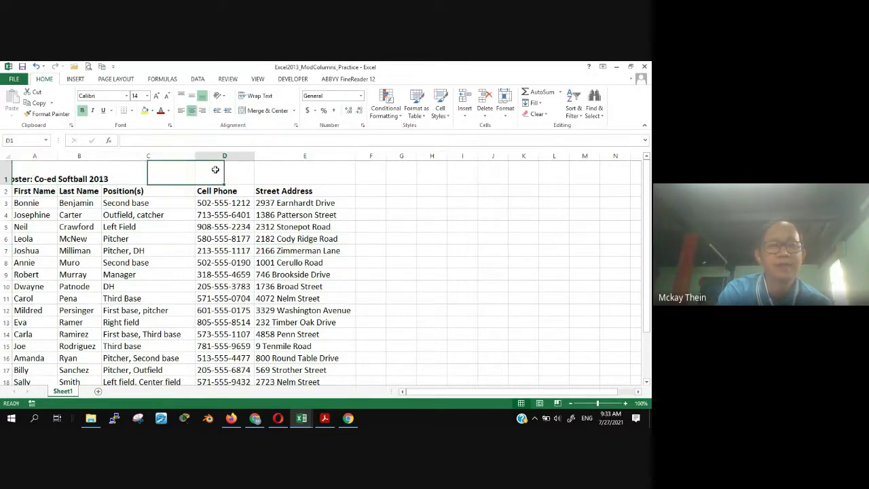
# Switch to Opera and review the lesson's merge options and Challenge instructions, ending back at the beginning of the lesson page.
pyautogui.click(278, 417)
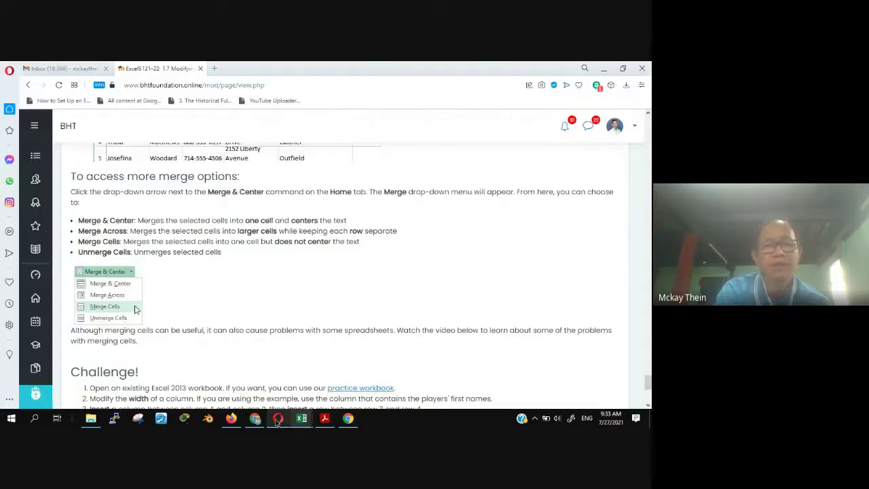
pyautogui.scroll(-3, 285, 346)
pyautogui.scroll(-2, 285, 346)
pyautogui.scroll(2, 285, 346)
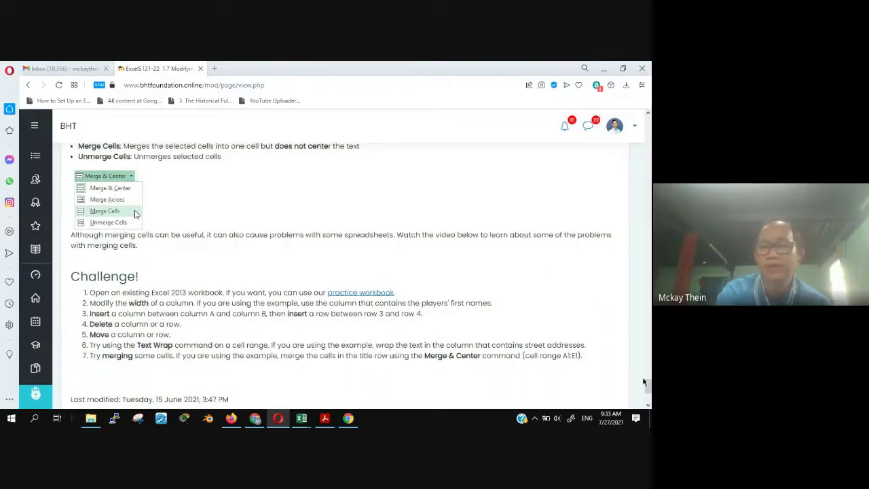
pyautogui.moveTo(648, 384); pyautogui.dragTo(641, 121)
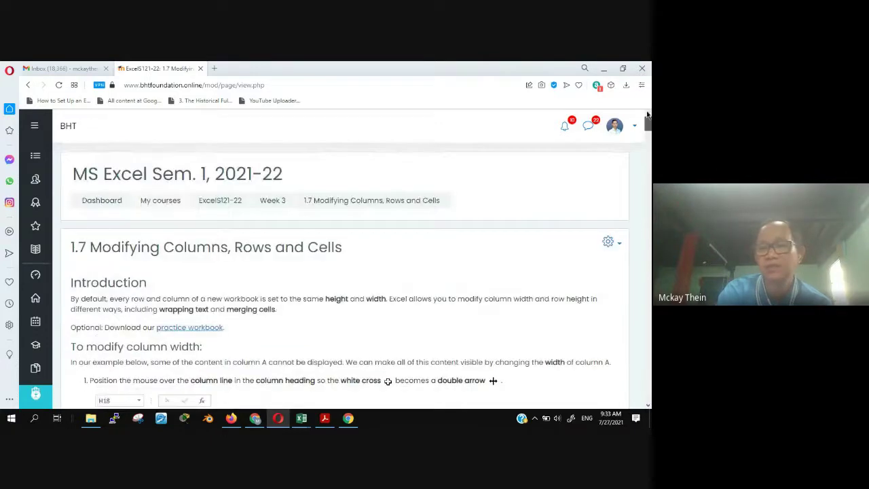
# Open the course's Week 3 section and review the lessons and challenge submissions listed for Weeks 3 and 4.
pyautogui.click(272, 201)
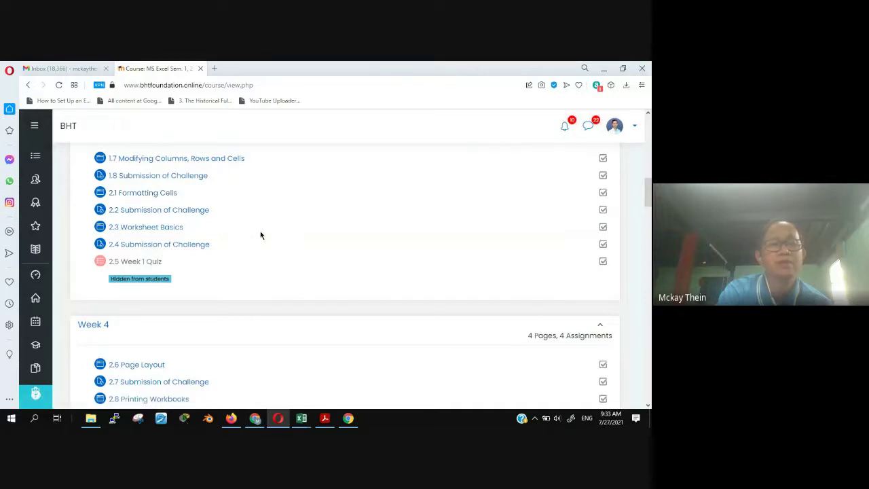
pyautogui.scroll(3, 260, 234)
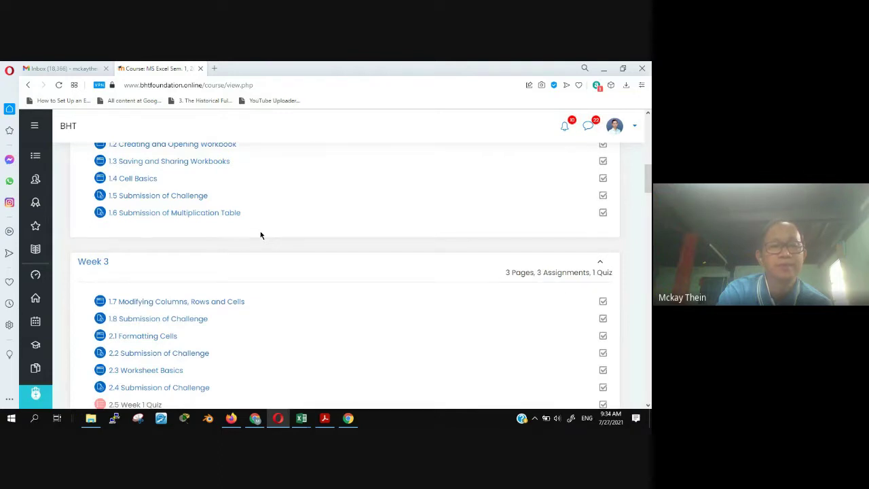
pyautogui.scroll(-6, 260, 235)
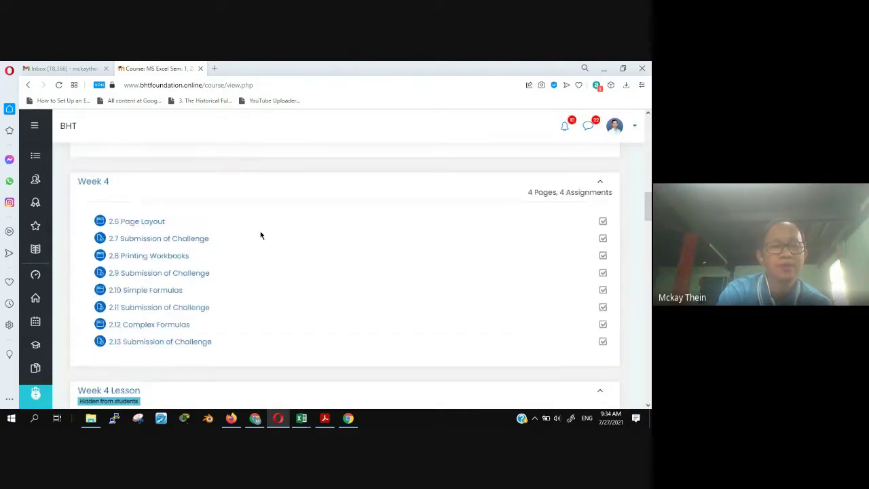
pyautogui.scroll(4, 260, 235)
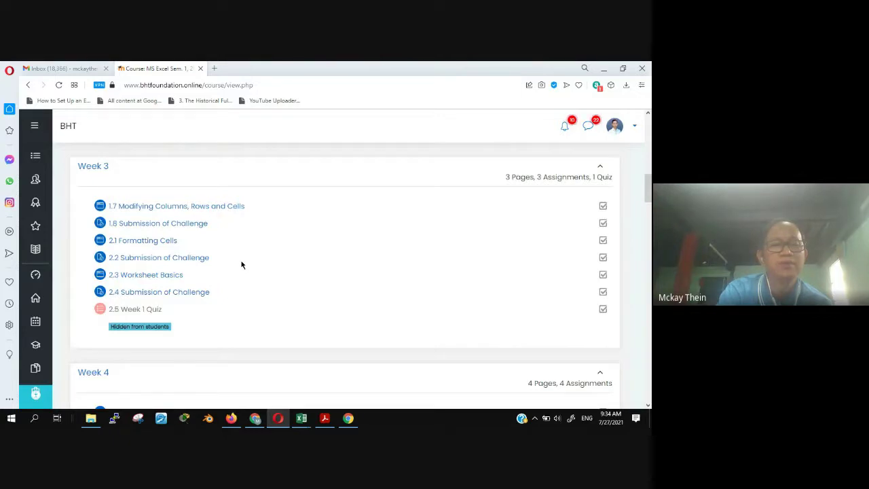
pyautogui.scroll(1, 241, 265)
pyautogui.scroll(1, 242, 264)
pyautogui.scroll(-2, 242, 264)
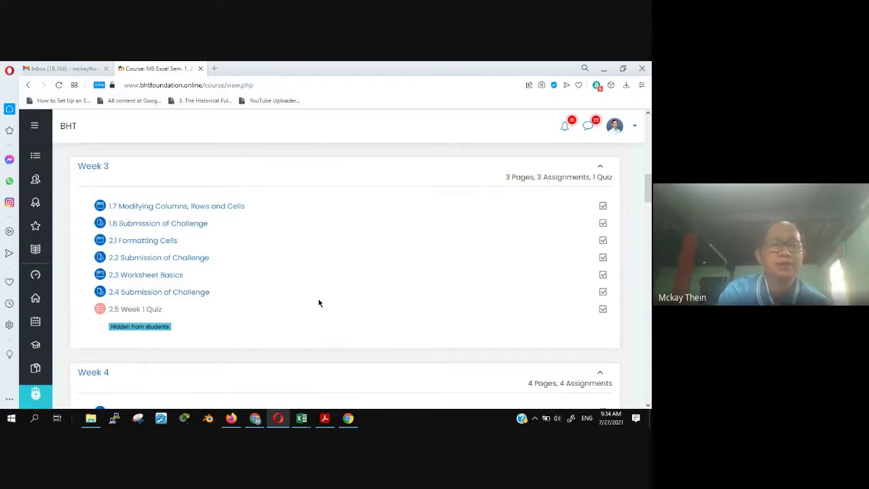
pyautogui.scroll(1, 195, 309)
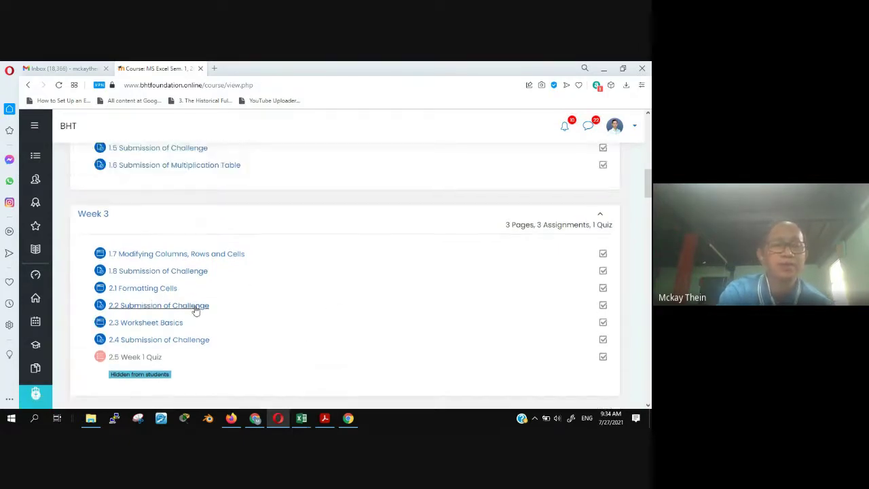
# Reopen lesson 1.7 Modifying Columns, Rows and Cells to show its Challenge list, and switch to the Google Meet call in Chrome.
pyautogui.click(168, 255)
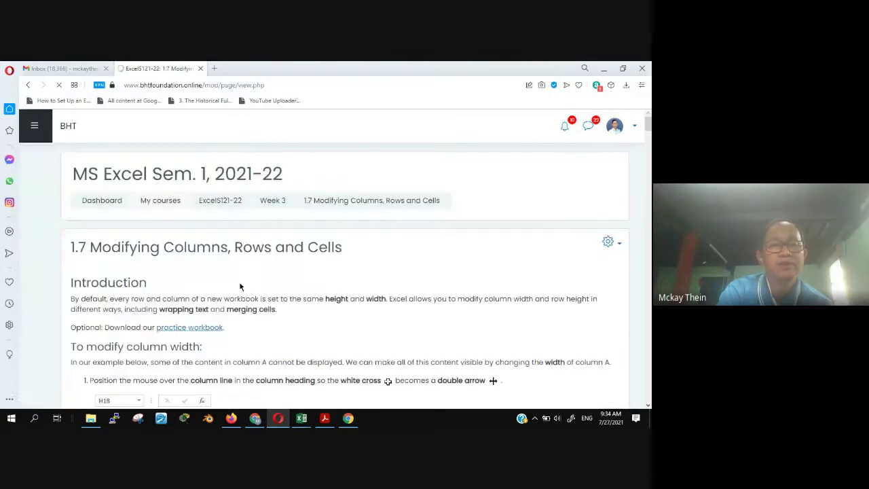
pyautogui.scroll(-5, 260, 295)
pyautogui.scroll(-8, 260, 296)
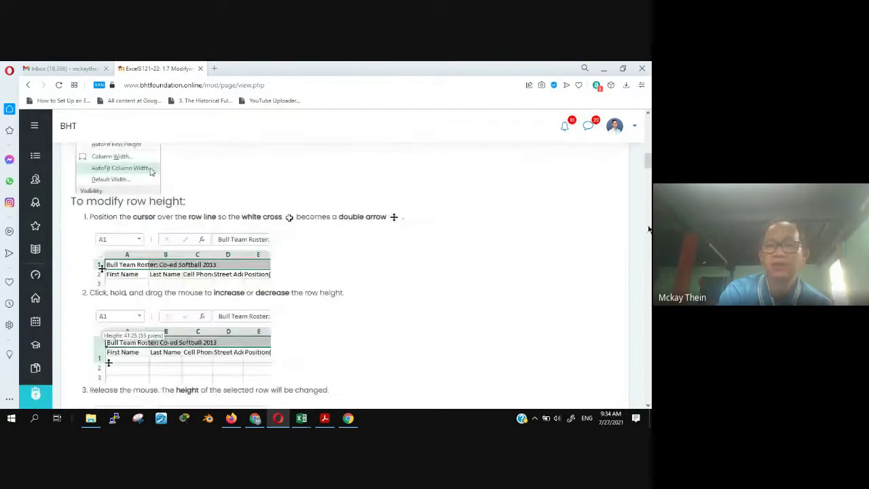
pyautogui.moveTo(647, 162); pyautogui.dragTo(646, 392)
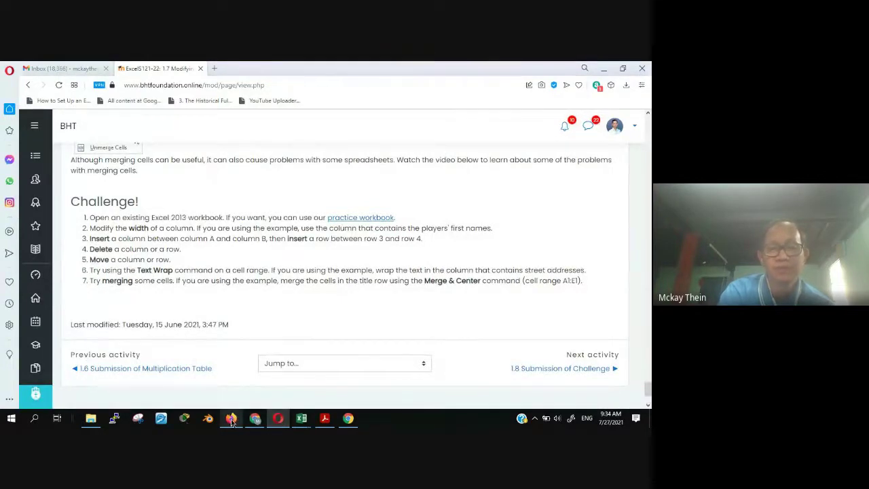
pyautogui.moveTo(254, 418)
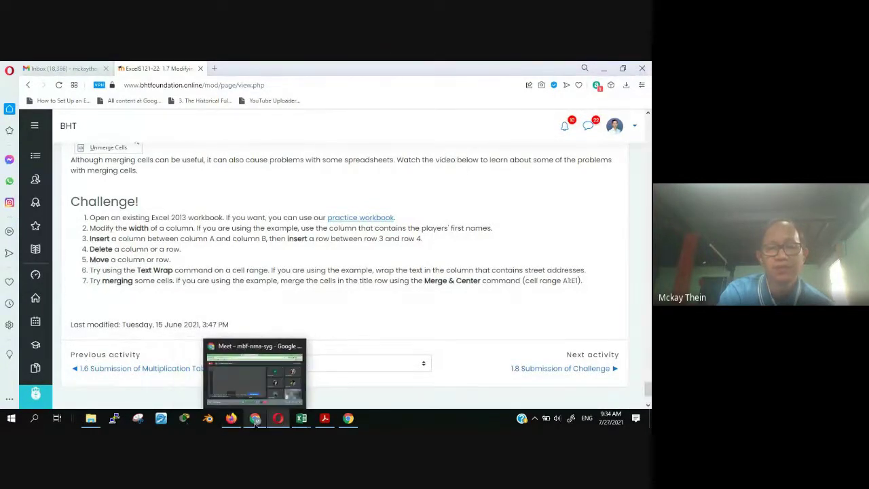
pyautogui.click(265, 387)
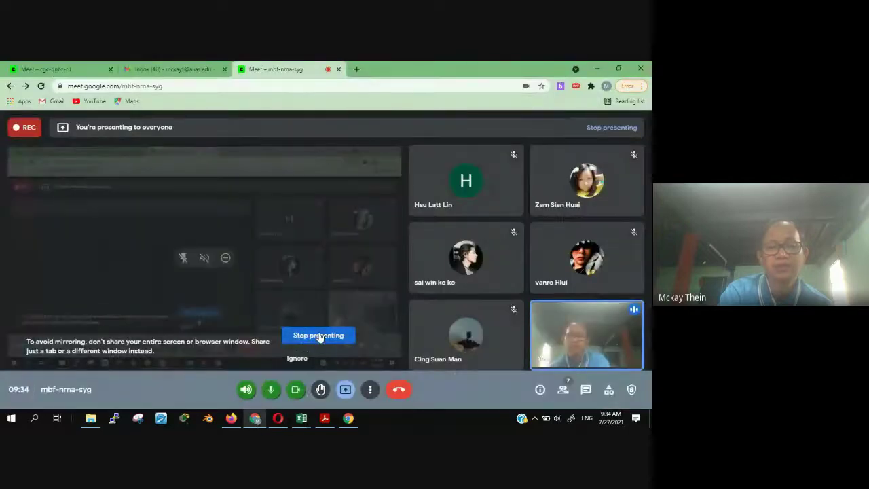
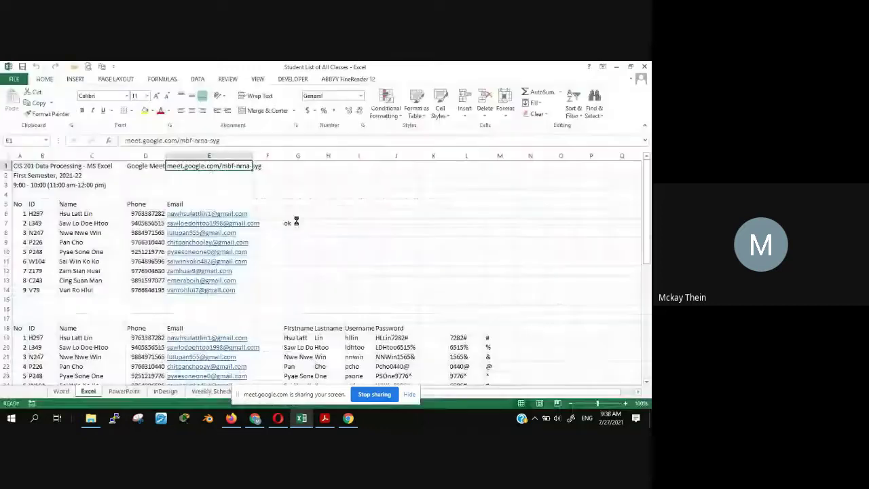
# Hide the screen-sharing notice and arrange the Excel practice workbook side by side with the lesson's Challenge section in Opera.
pyautogui.click(409, 393)
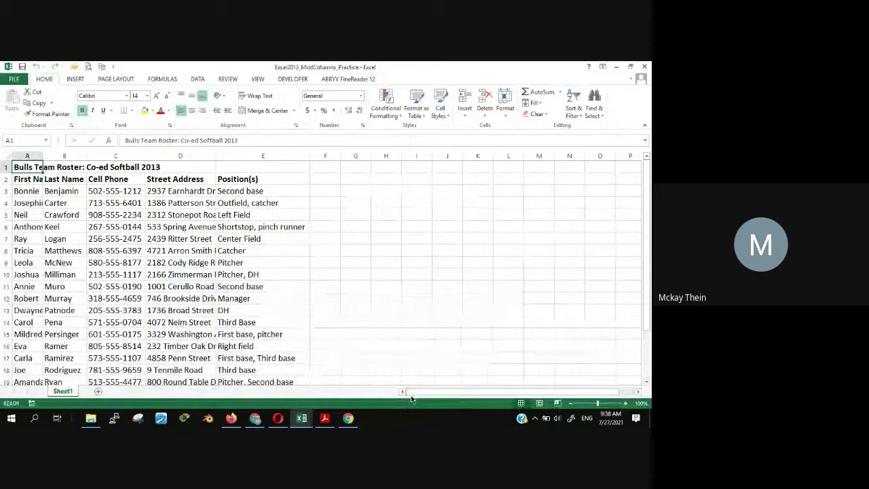
pyautogui.press('super+Right')
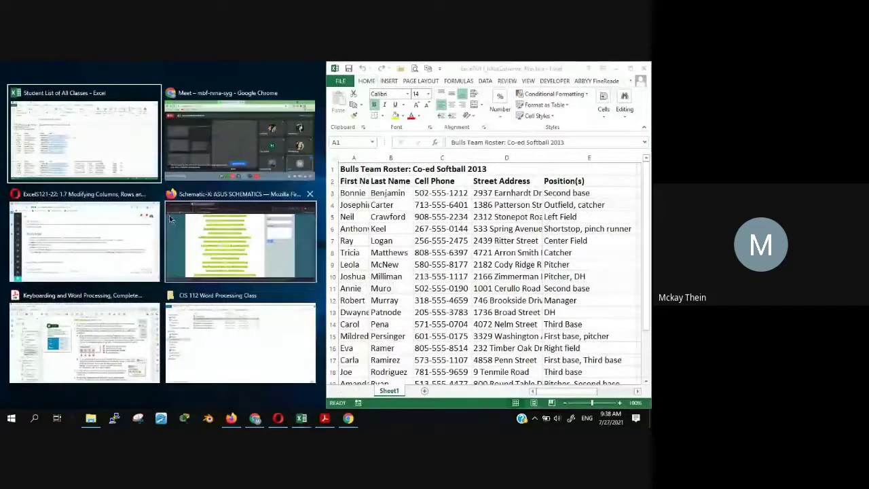
pyautogui.click(119, 262)
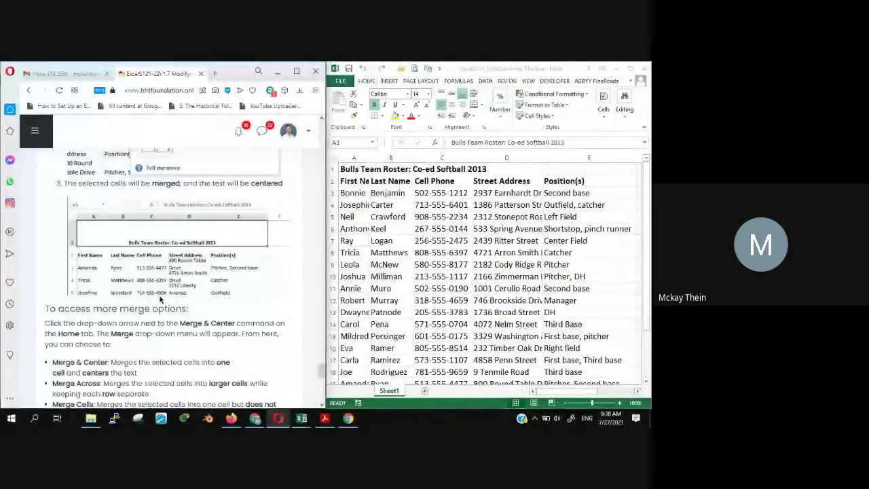
pyautogui.scroll(-15, 142, 278)
pyautogui.scroll(5, 170, 296)
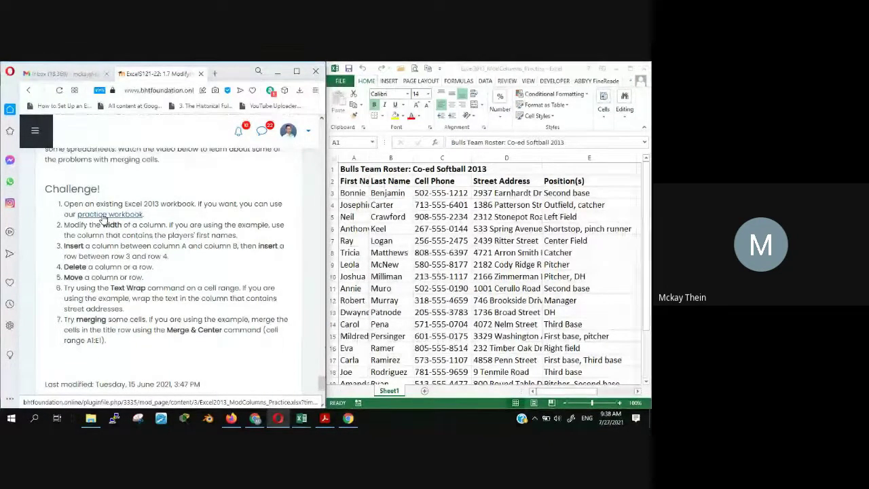
# Check the Google Meet call and bring the practice workbook and the Challenge instructions back side by side.
pyautogui.click(255, 418)
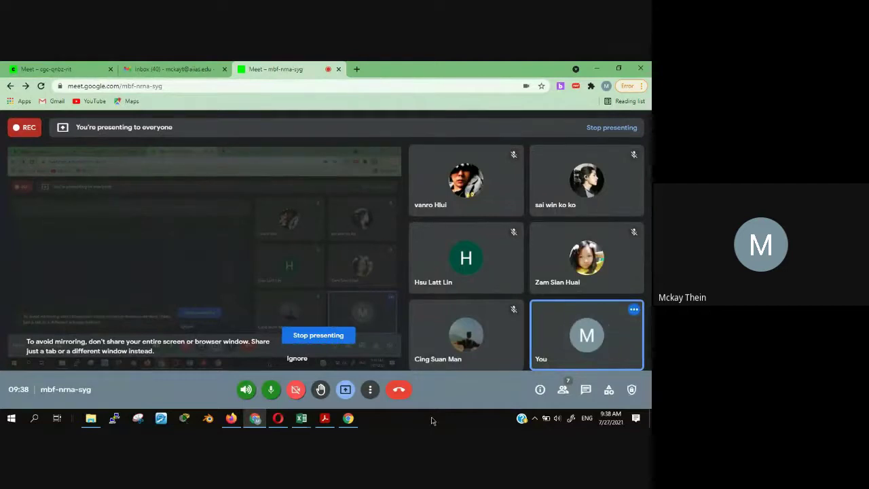
pyautogui.click(348, 419)
pyautogui.click(410, 395)
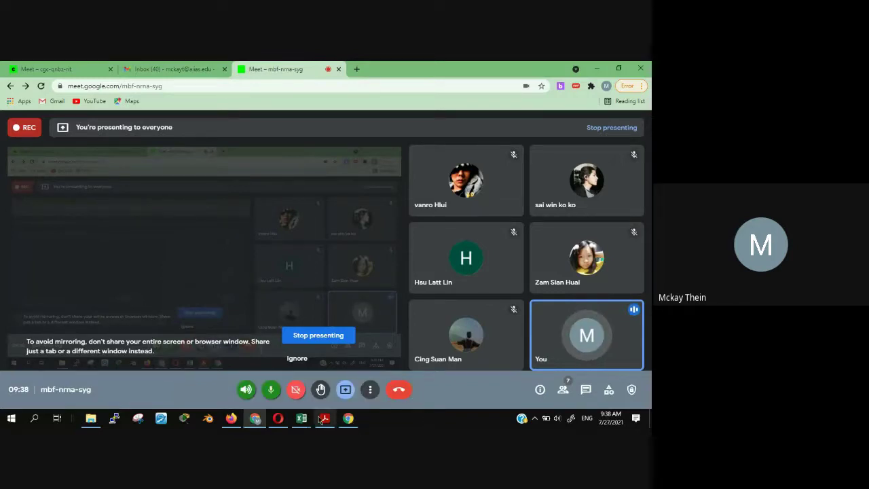
pyautogui.moveTo(299, 419)
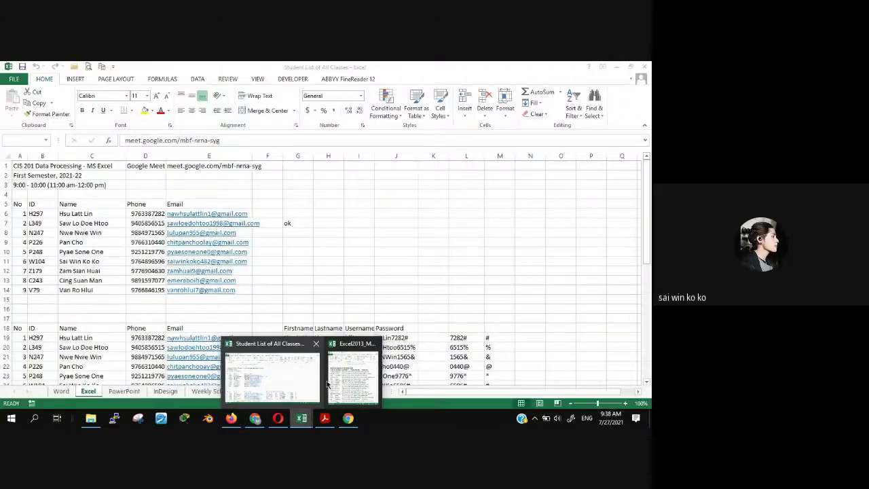
pyautogui.click(327, 384)
pyautogui.click(278, 418)
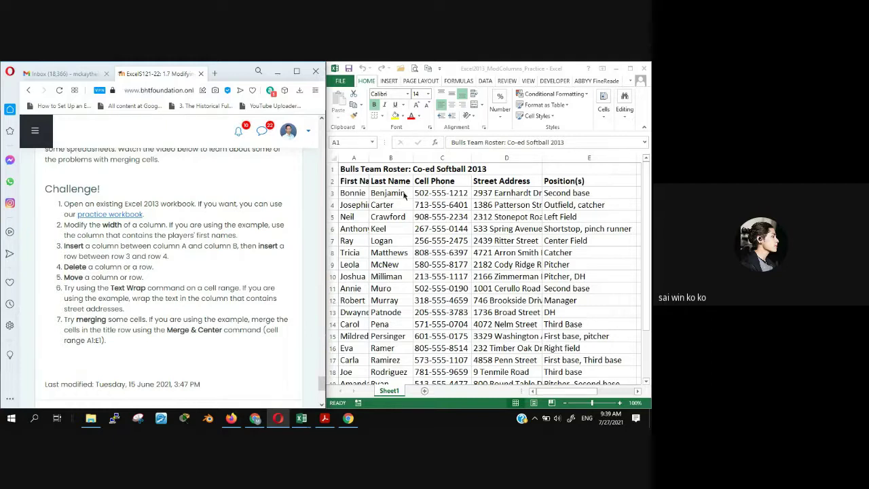
# Widen column A in the practice workbook so the players' first names fit.
pyautogui.click(464, 66)
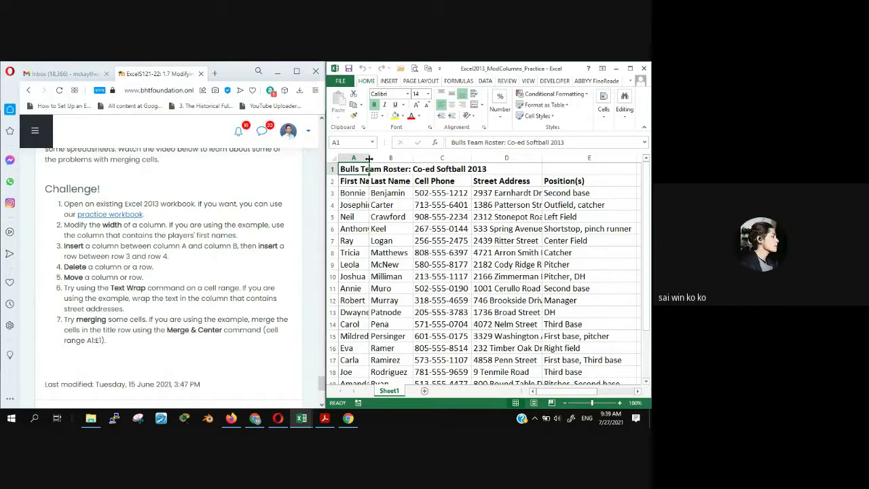
pyautogui.moveTo(369, 158); pyautogui.dragTo(368, 158)
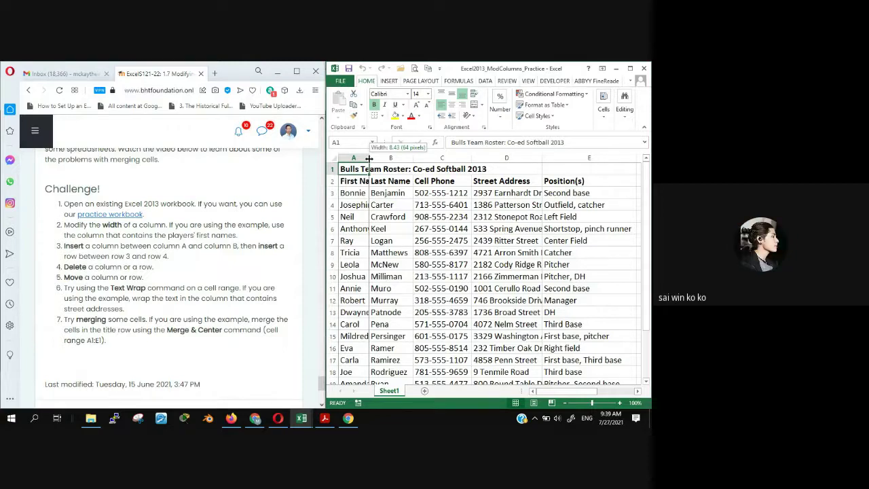
pyautogui.moveTo(368, 158); pyautogui.dragTo(383, 159)
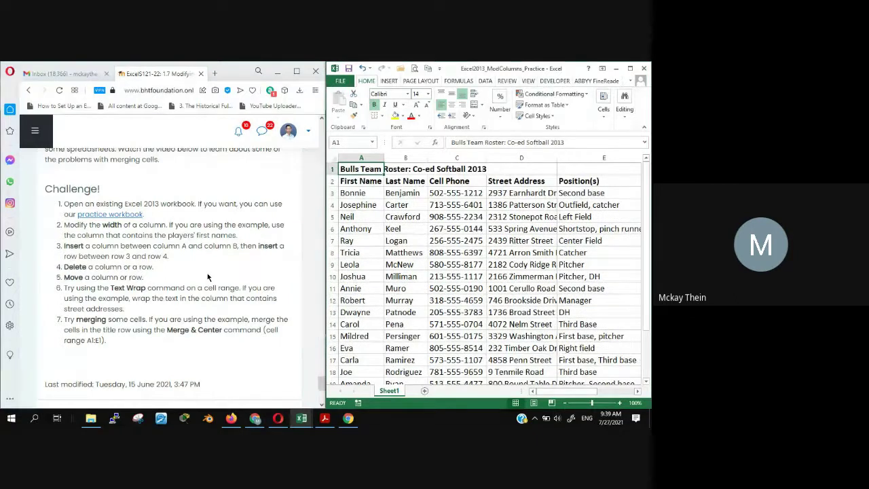
# Look at the Google Meet call again and return to the workbook and lesson.
pyautogui.click(257, 418)
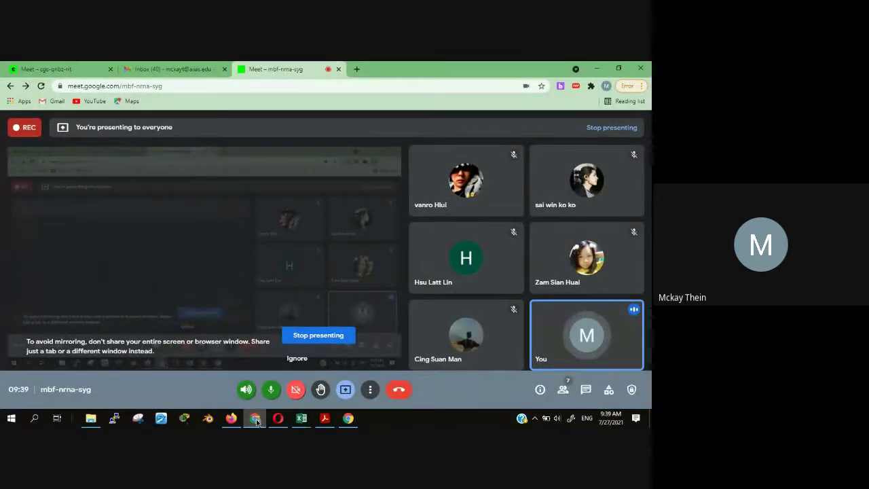
pyautogui.click(256, 419)
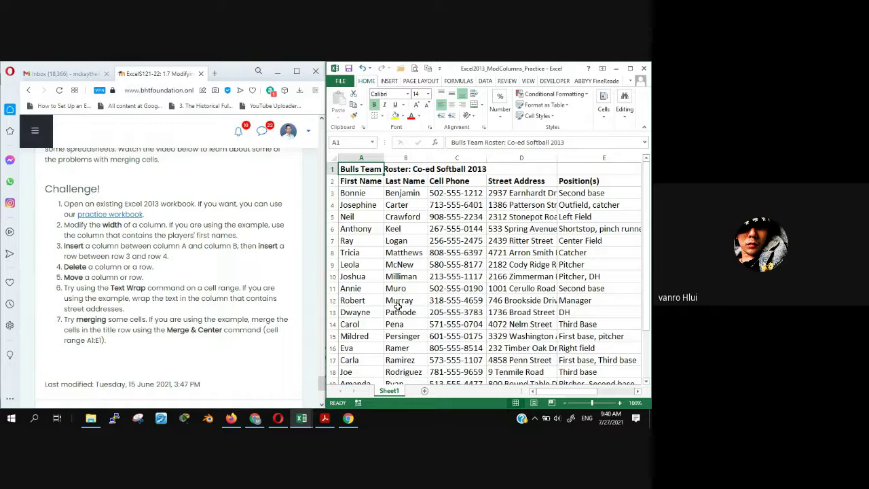
# Insert a blank row between row 3 and row 4 of the roster.
pyautogui.click(331, 204)
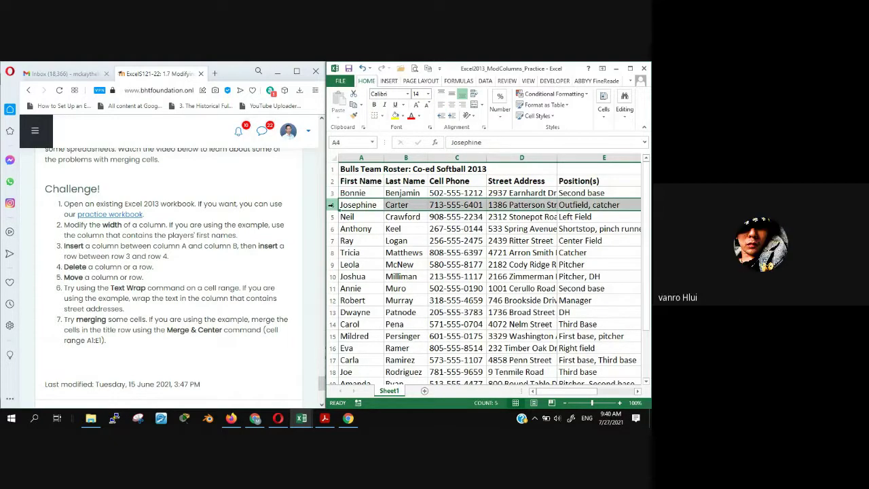
pyautogui.rightClick(331, 205)
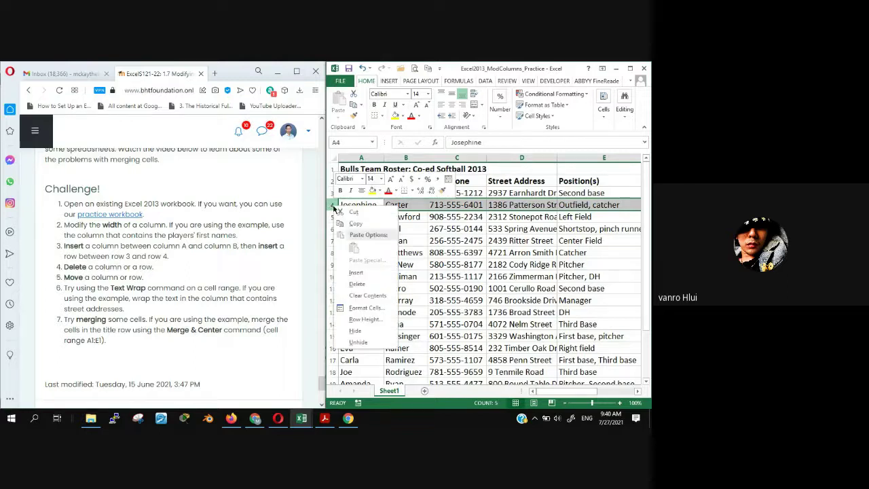
pyautogui.click(388, 273)
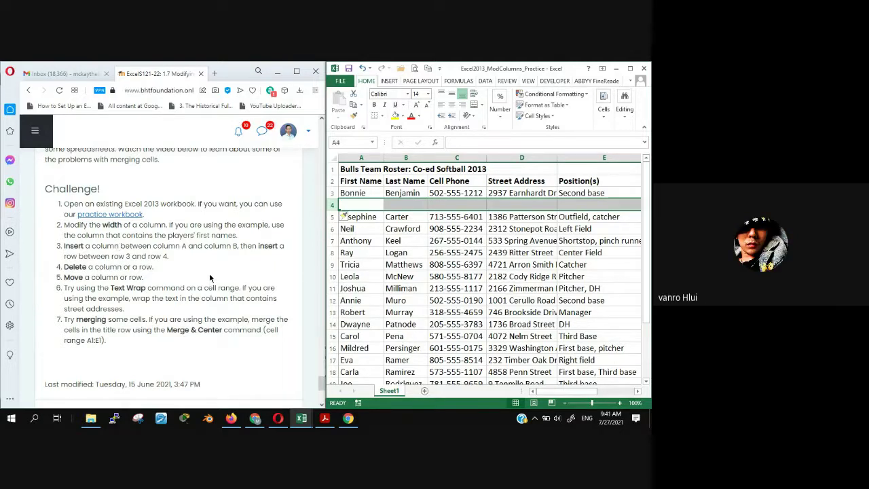
pyautogui.click(374, 240)
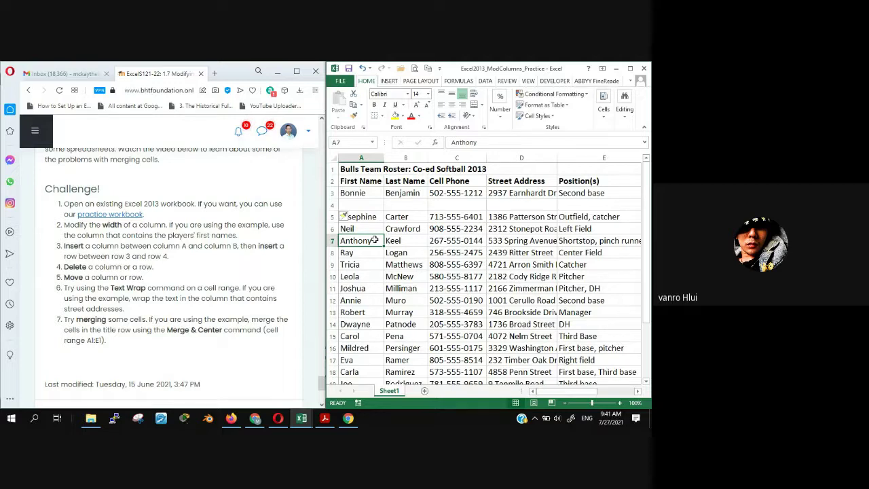
# Insert a blank column between the First Name and Last Name columns of the roster.
pyautogui.click(404, 158)
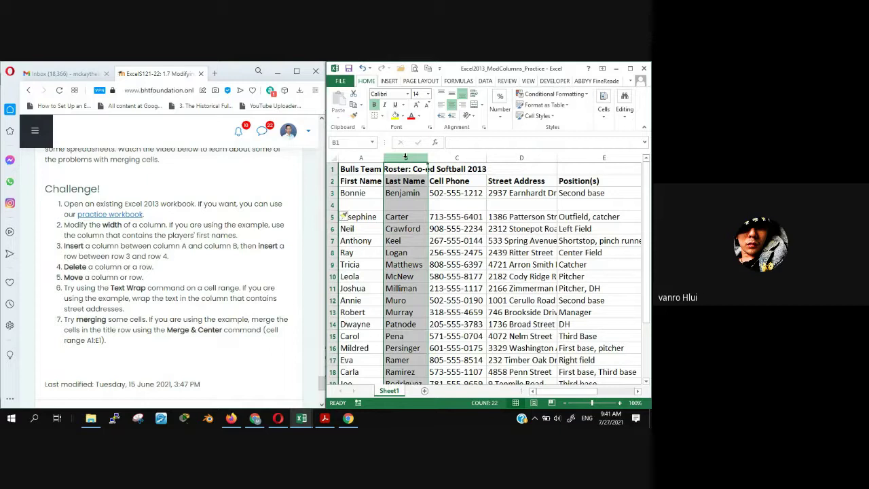
pyautogui.rightClick(405, 159)
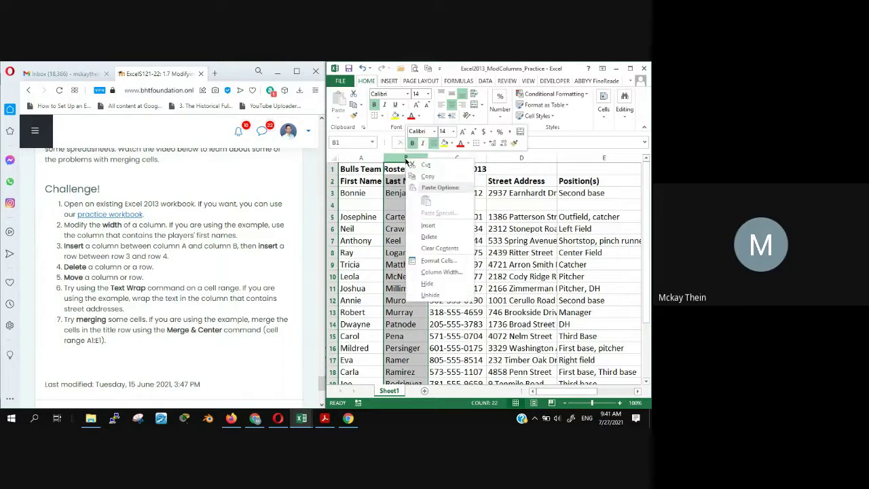
pyautogui.click(425, 224)
pyautogui.click(406, 277)
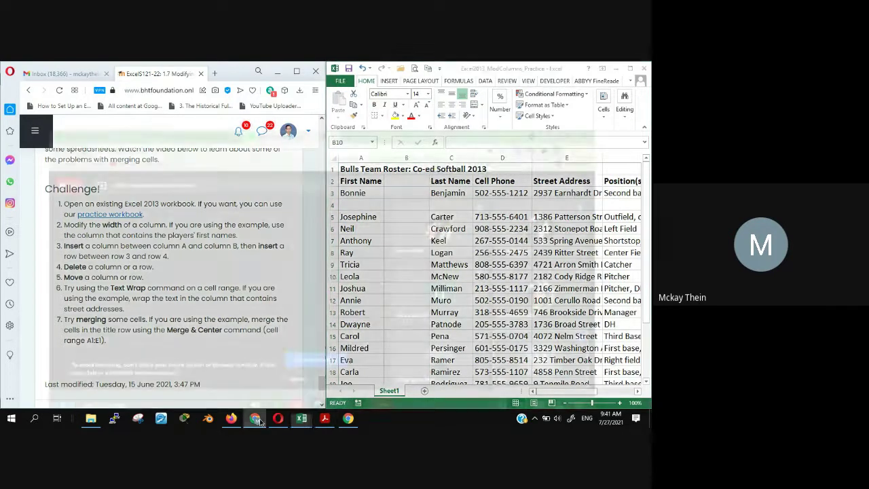
# Check the Google Meet call and return to the workbook beside the Challenge instructions.
pyautogui.click(258, 421)
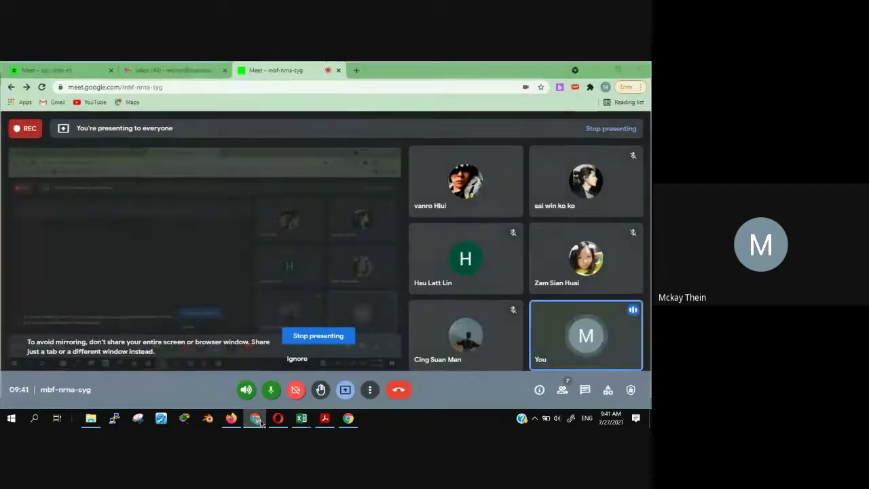
pyautogui.click(257, 419)
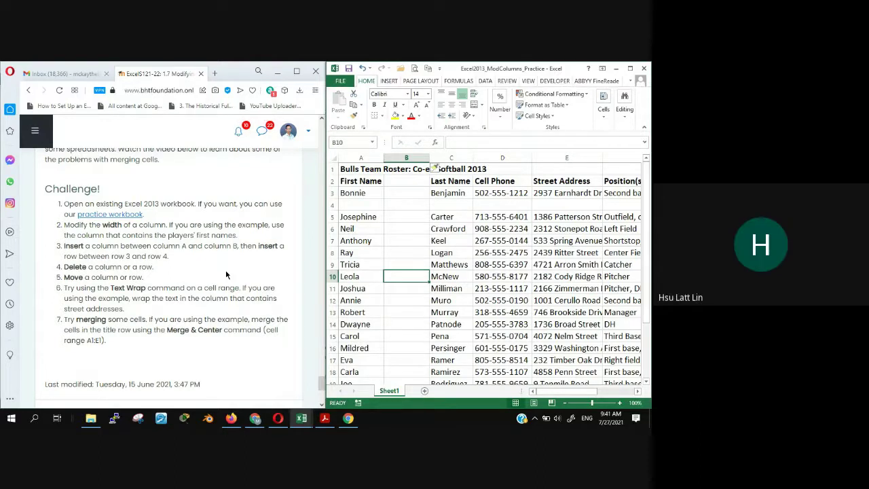
# Delete the blank column B between First Name and Last Name.
pyautogui.click(405, 158)
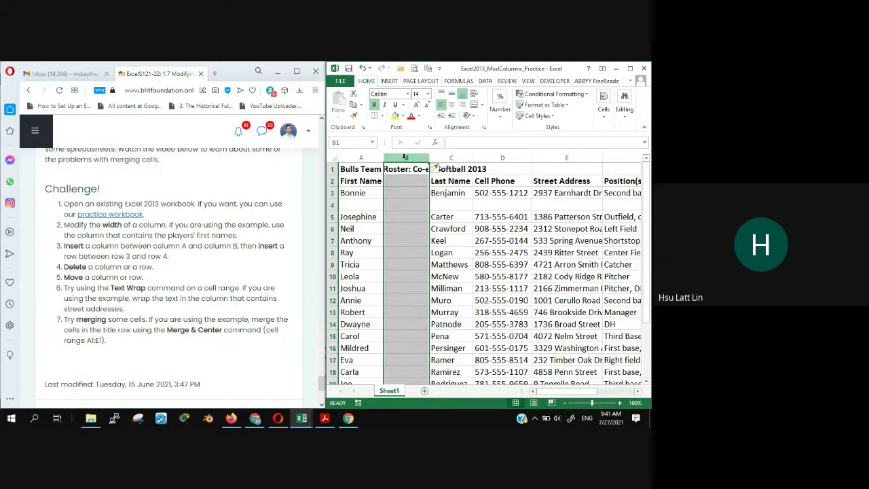
pyautogui.rightClick(405, 157)
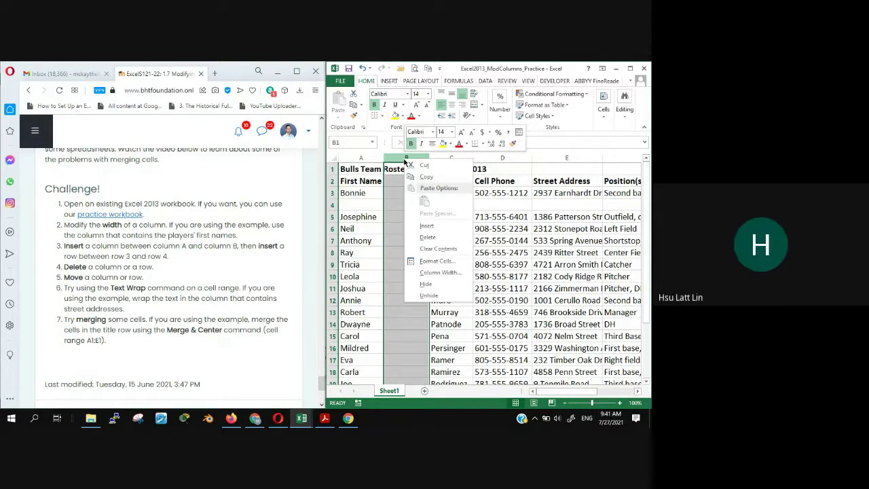
pyautogui.click(427, 237)
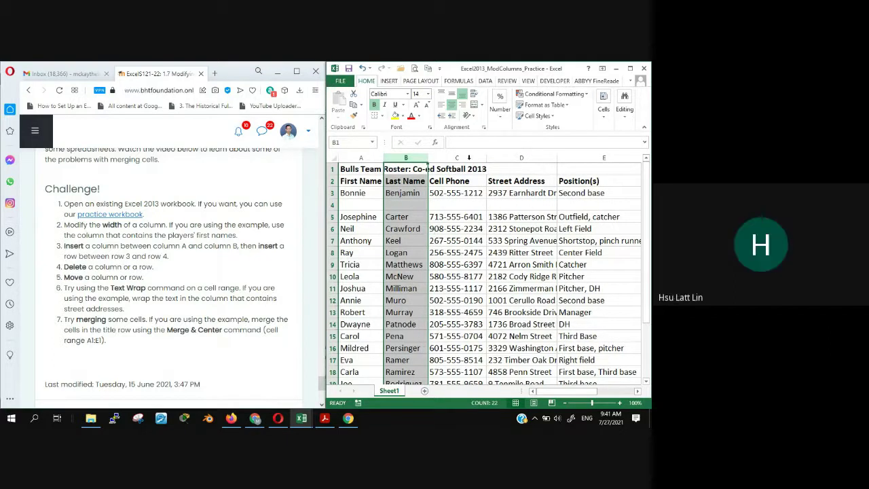
# Delete the blank row 4 from the roster.
pyautogui.click(331, 205)
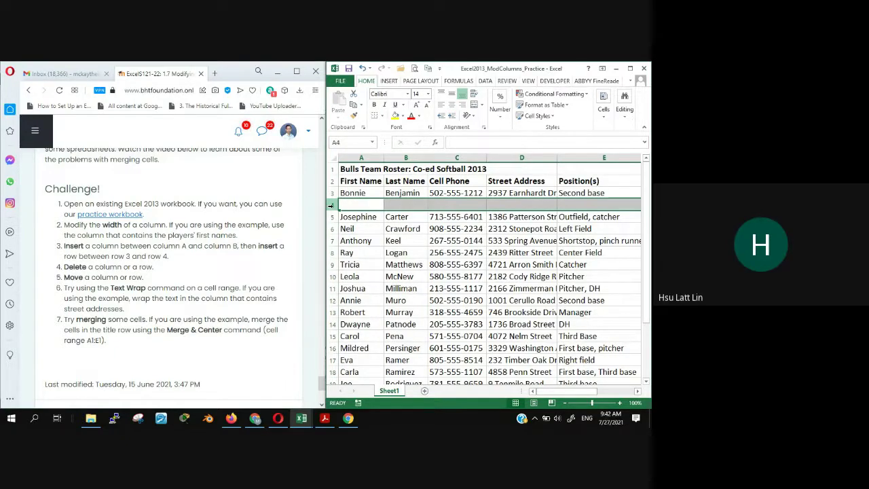
pyautogui.rightClick(331, 205)
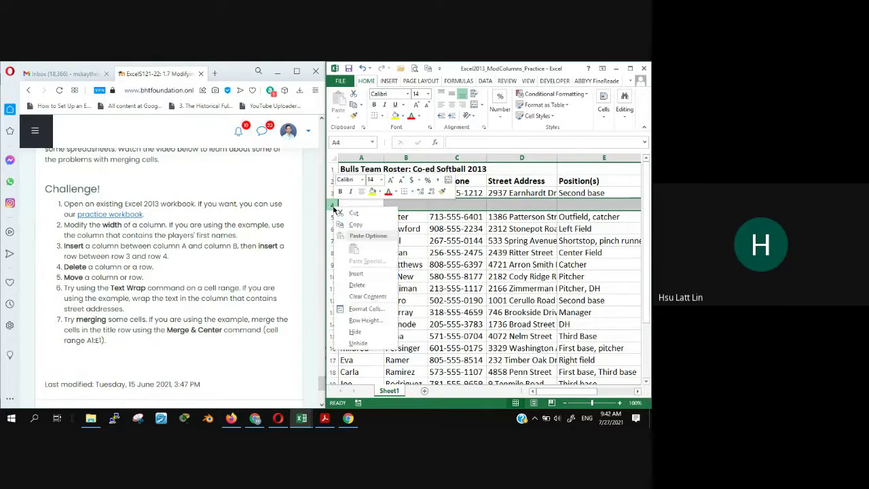
pyautogui.click(360, 285)
pyautogui.click(369, 288)
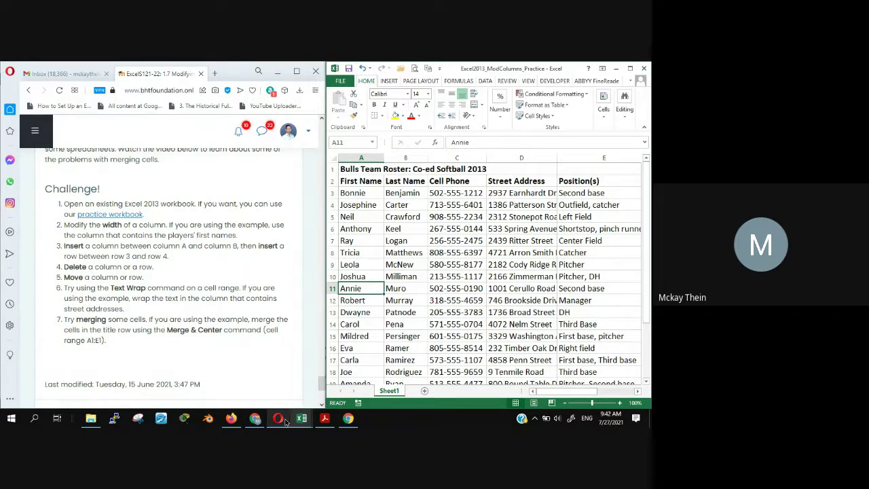
# Look in on the Google Meet call once more and come back to the workbook and Challenge list.
pyautogui.moveTo(273, 423)
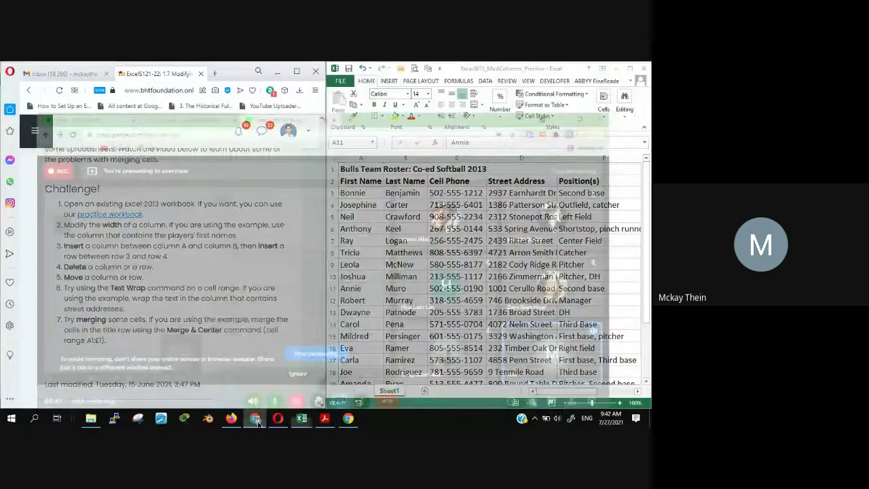
pyautogui.click(256, 418)
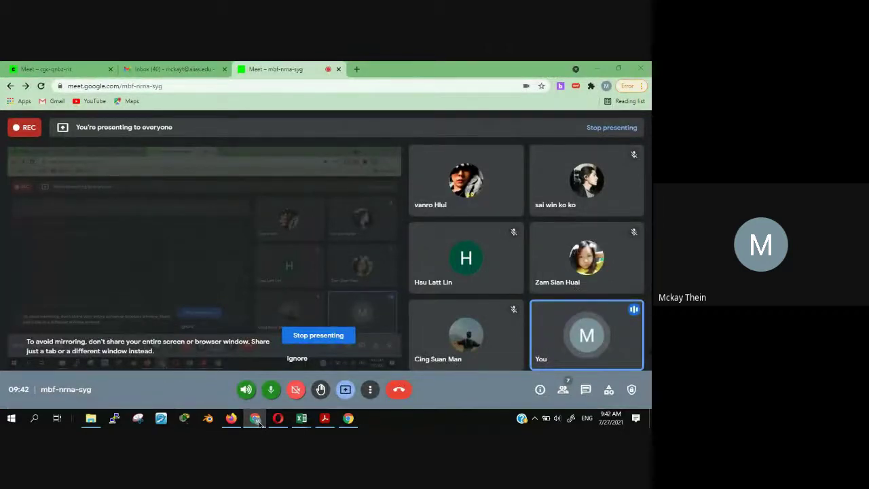
pyautogui.click(256, 418)
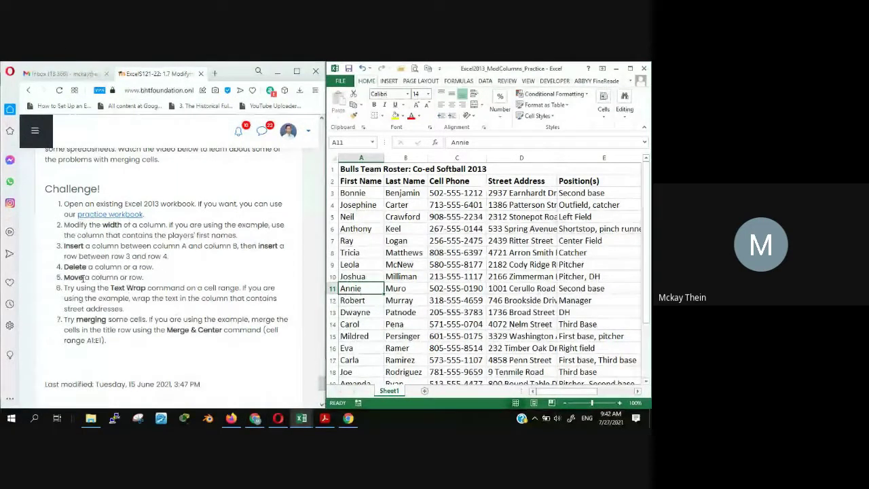
# Maximize the practice workbook and point out the Position(s) column and the Last Name and Cell Phone headers for the move task.
pyautogui.click(630, 69)
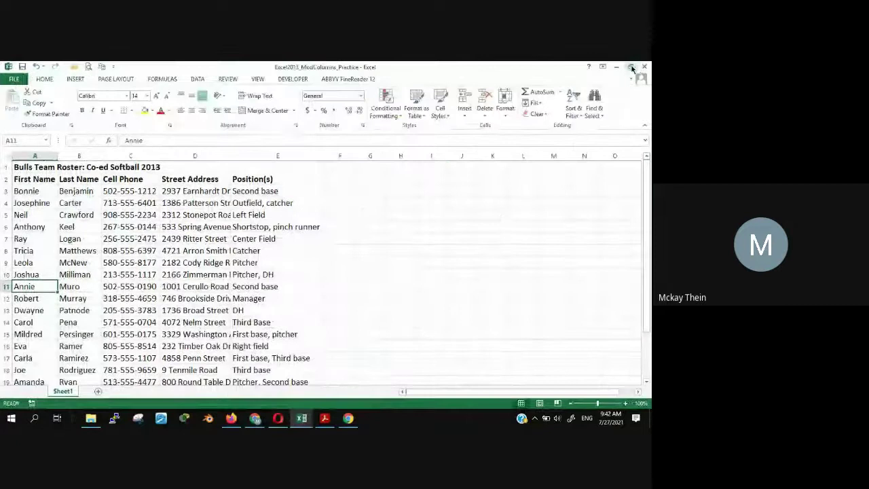
pyautogui.click(269, 155)
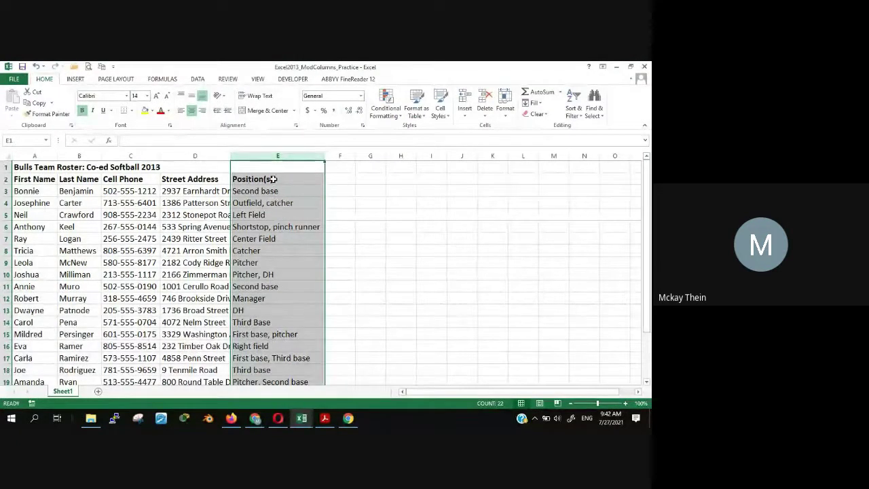
pyautogui.click(71, 179)
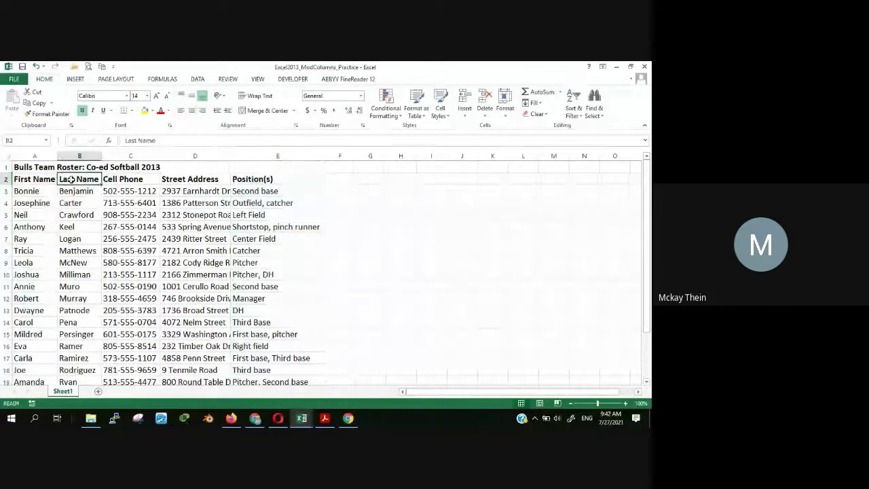
pyautogui.click(125, 178)
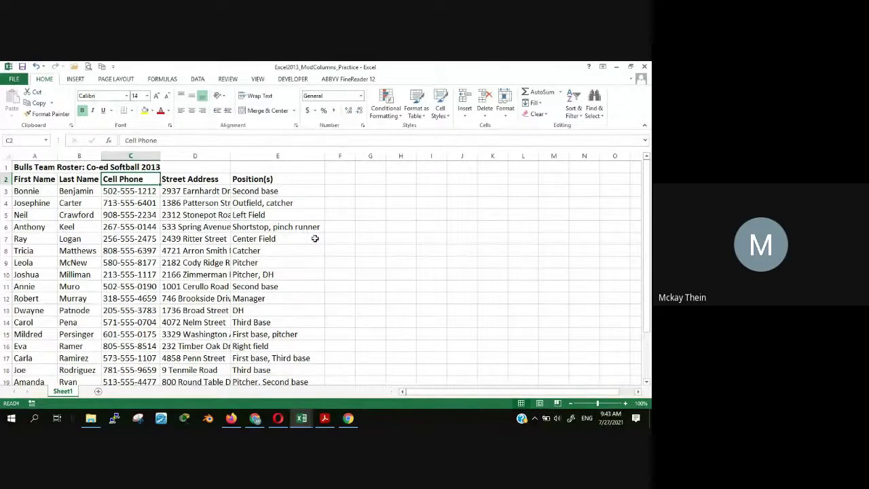
# Insert a blank column between the Last Name and Cell Phone columns.
pyautogui.click(131, 155)
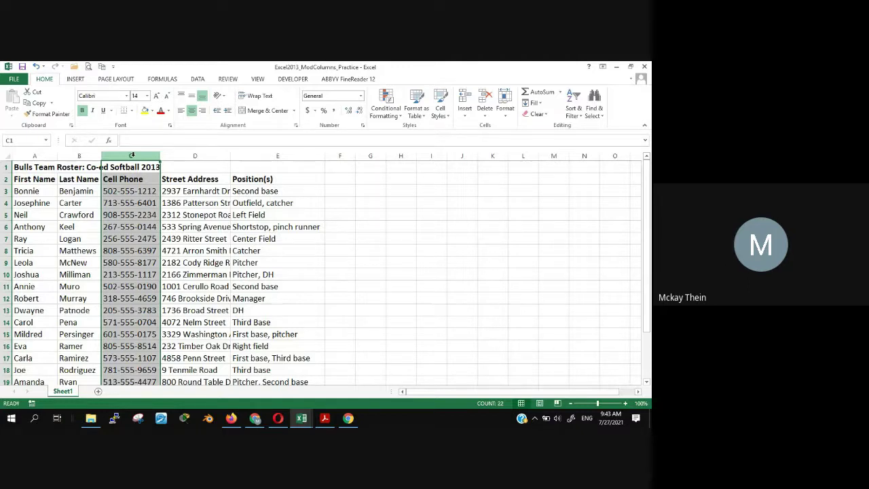
pyautogui.rightClick(133, 157)
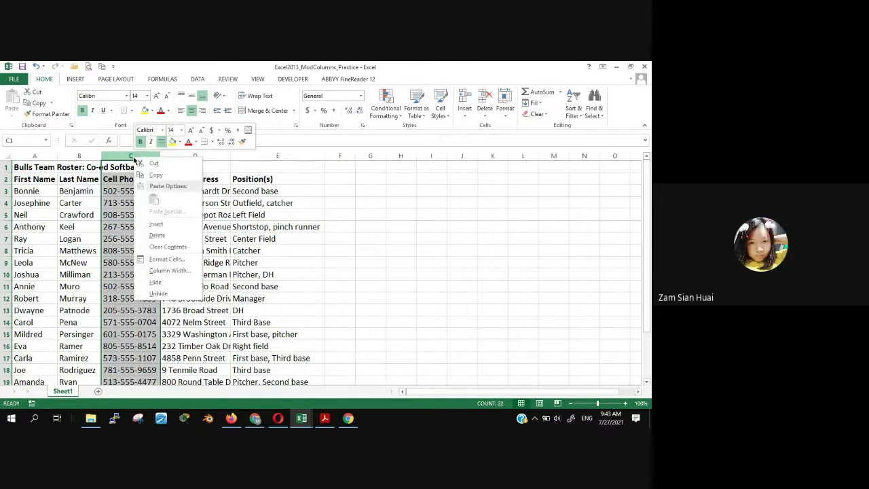
pyautogui.click(157, 223)
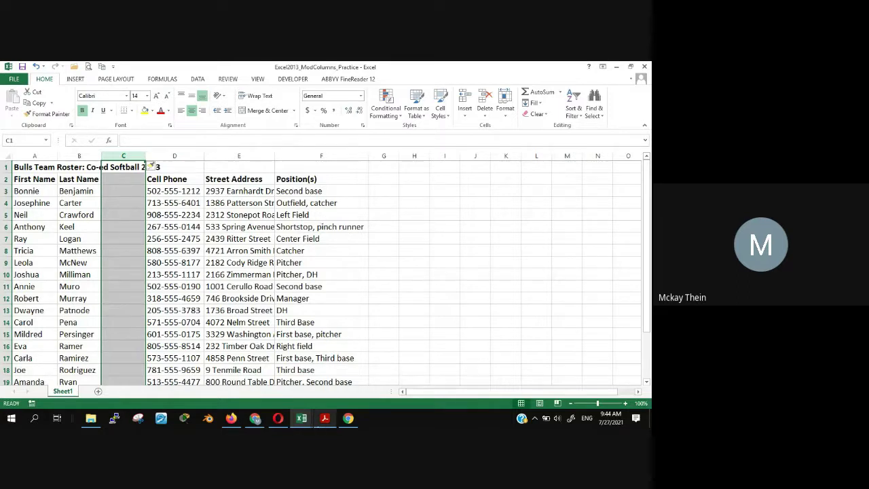
# Switch to the Google Meet call twice to check on the participants, returning to the practice workbook each time.
pyautogui.moveTo(301, 422)
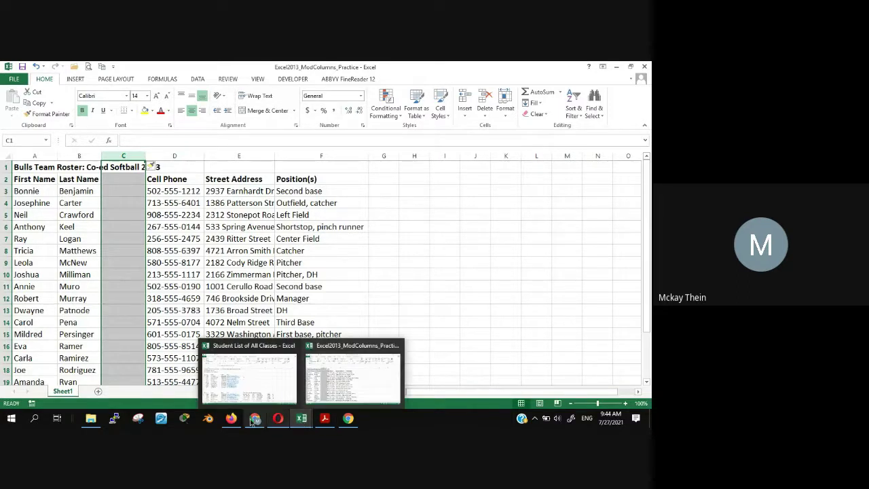
pyautogui.moveTo(255, 420)
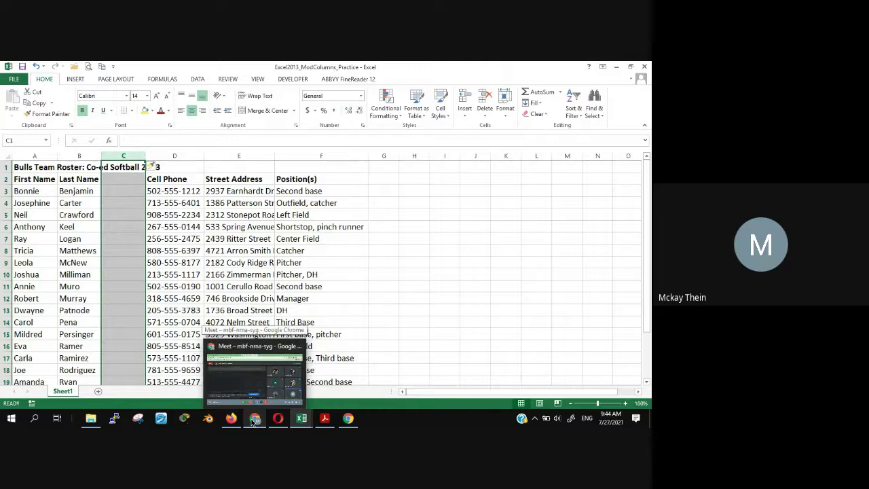
pyautogui.click(254, 419)
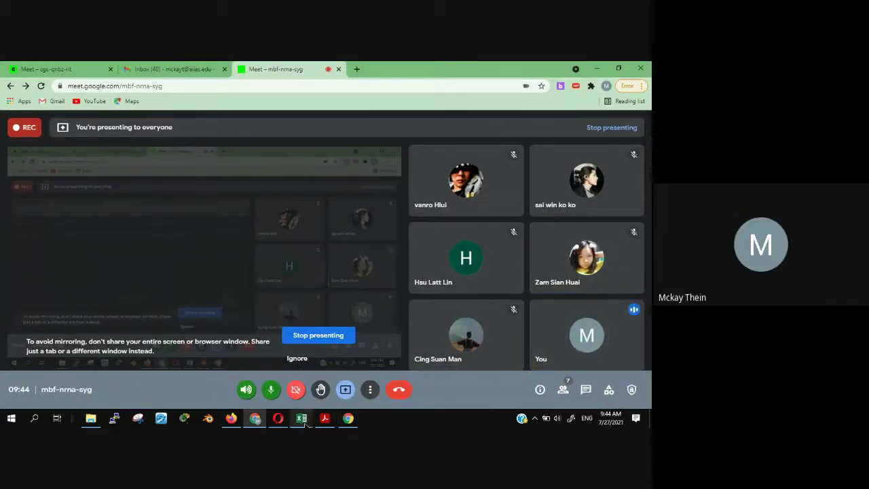
pyautogui.moveTo(302, 417)
pyautogui.click(333, 387)
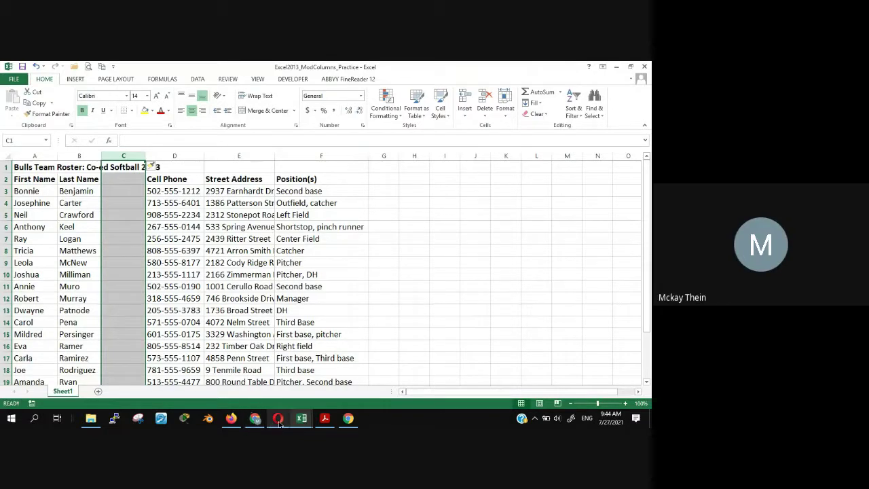
pyautogui.moveTo(255, 421)
pyautogui.click(279, 373)
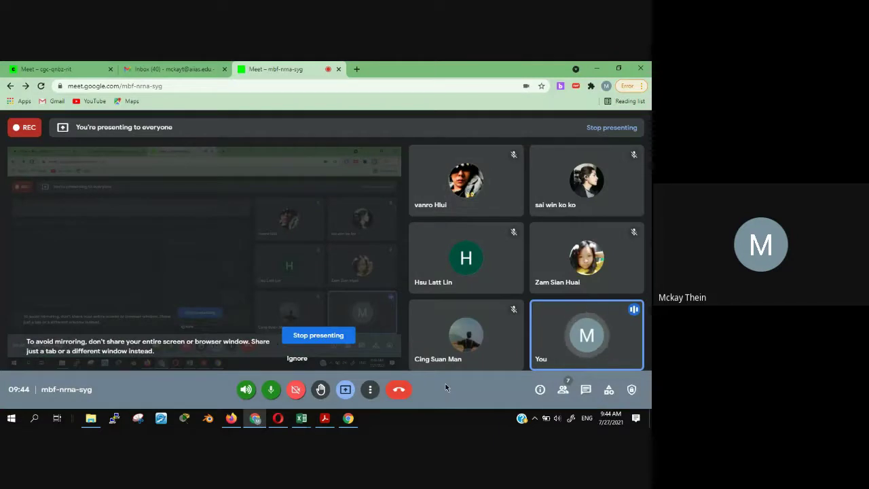
pyautogui.moveTo(302, 415)
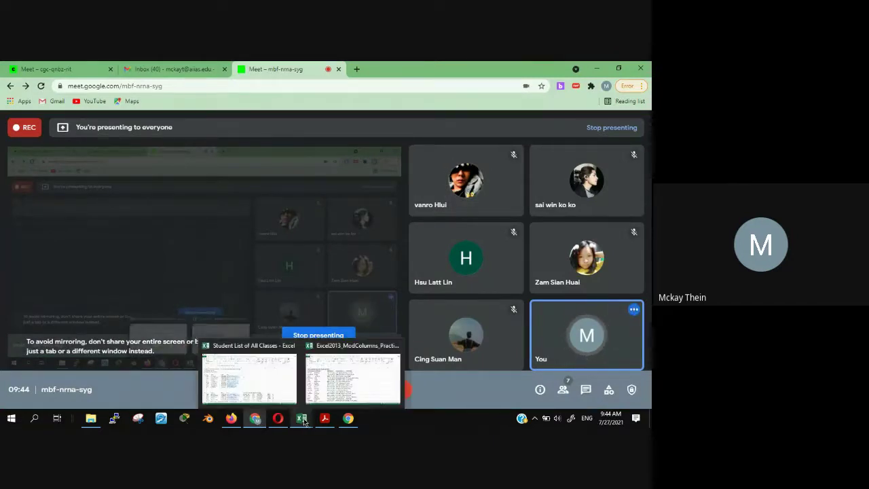
pyautogui.click(339, 380)
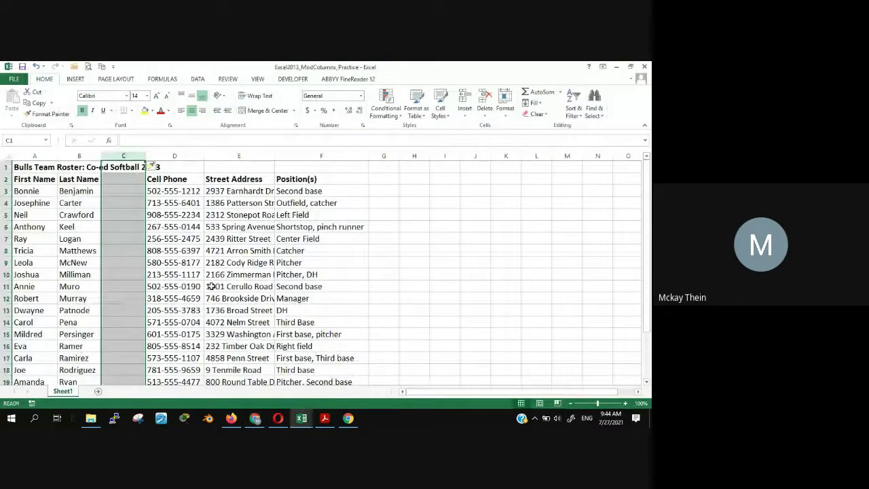
# Undo the column insertion before Cell Phone and clear the column selection.
pyautogui.click(36, 66)
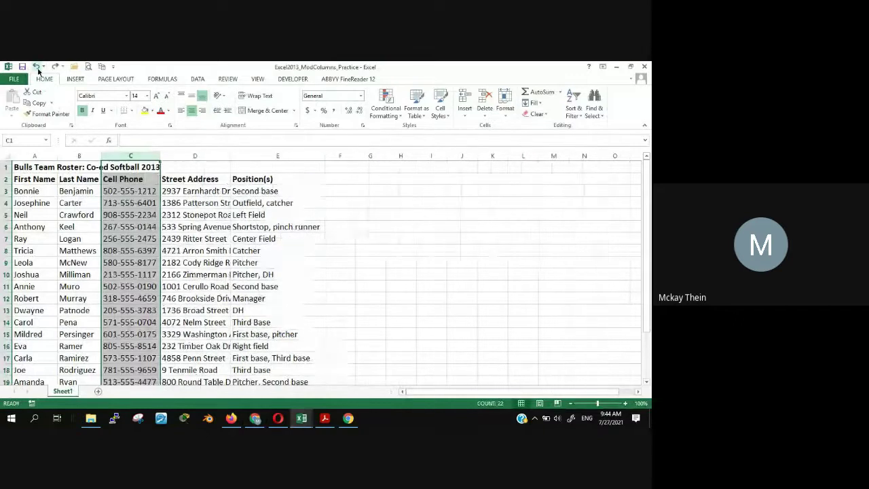
pyautogui.click(410, 332)
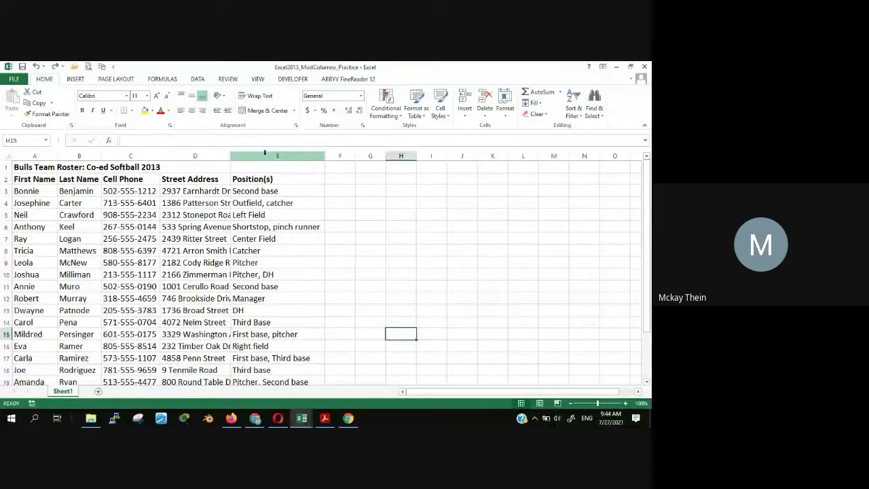
# Show the Position(s) column as the one to move and the spot between Last Name and Cell Phone as its destination.
pyautogui.click(264, 154)
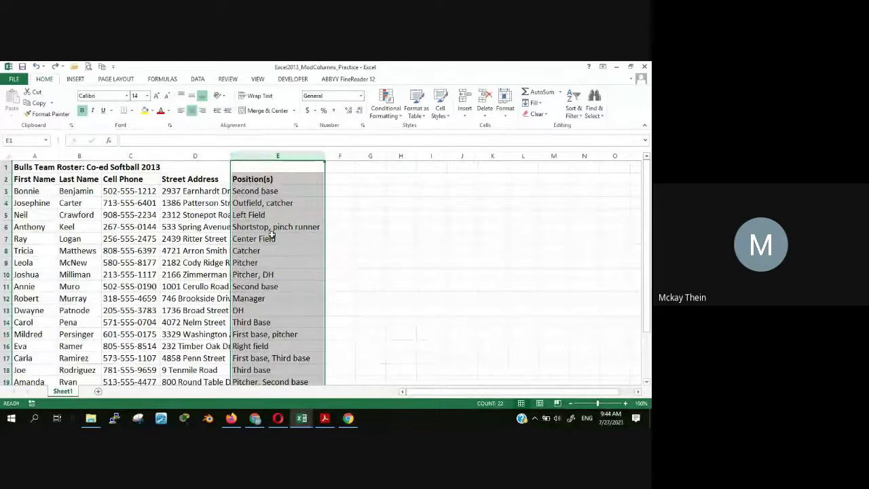
pyautogui.click(80, 180)
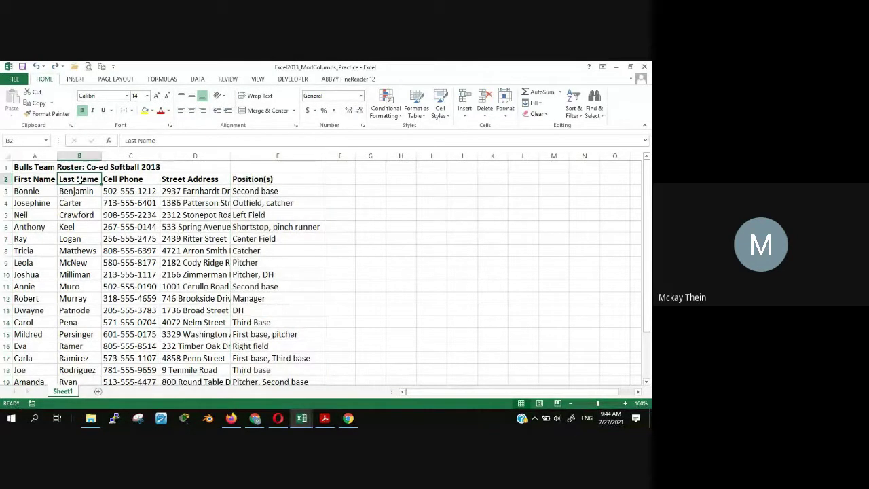
pyautogui.click(138, 178)
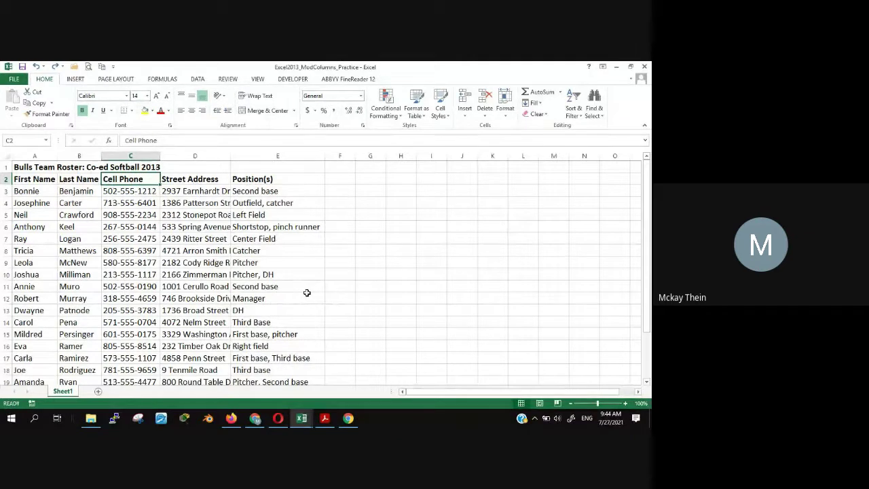
# Switch to the Google Meet call to check on the participants and return to the practice workbook.
pyautogui.click(256, 418)
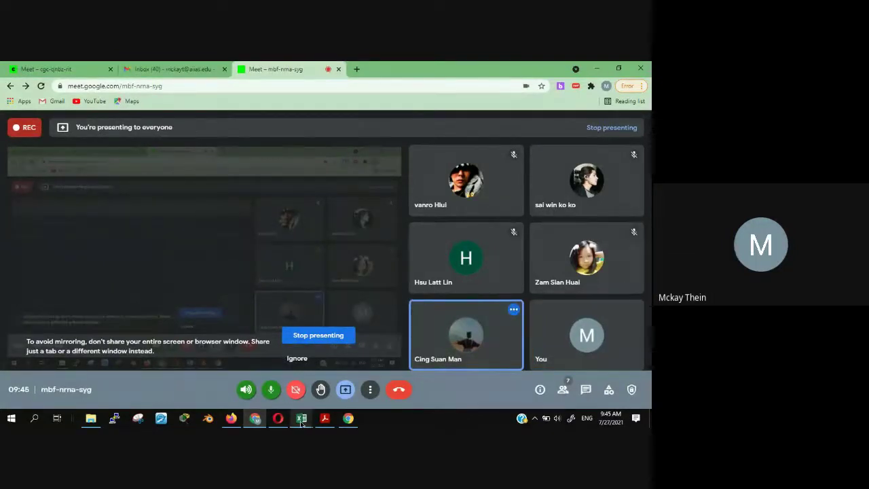
pyautogui.moveTo(302, 422)
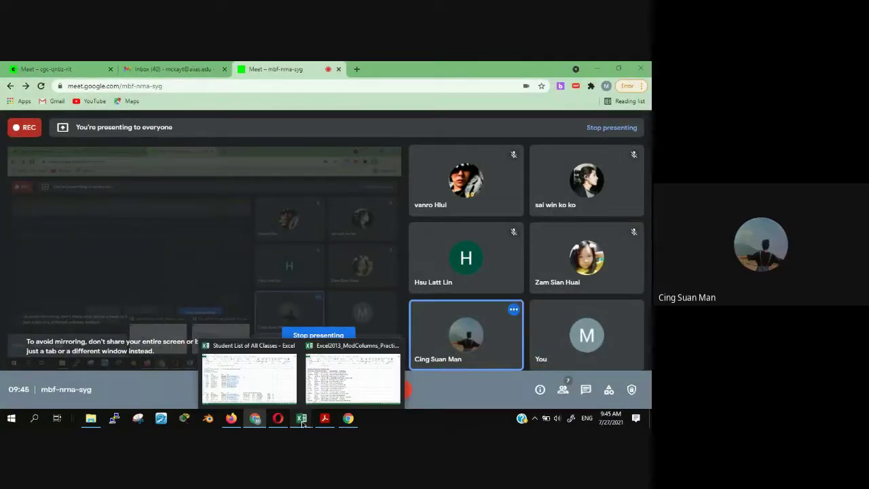
pyautogui.click(327, 380)
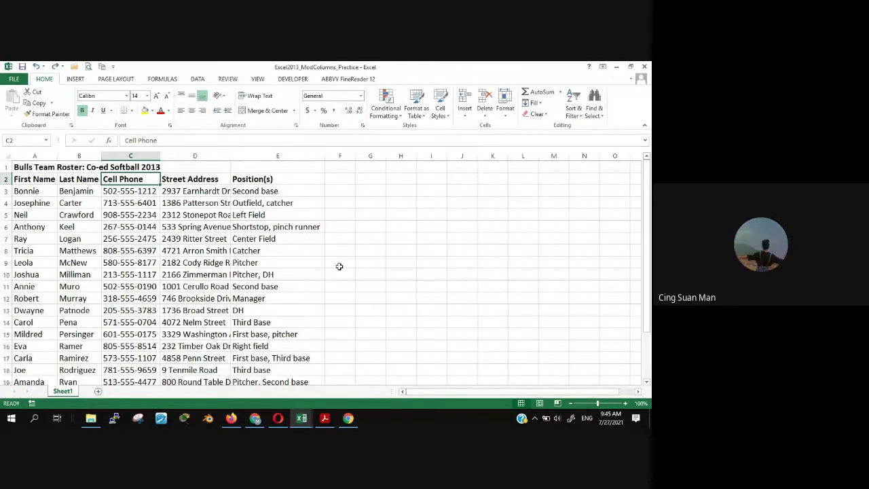
# Insert a blank column before the Position(s) column and undo the insertion.
pyautogui.click(278, 156)
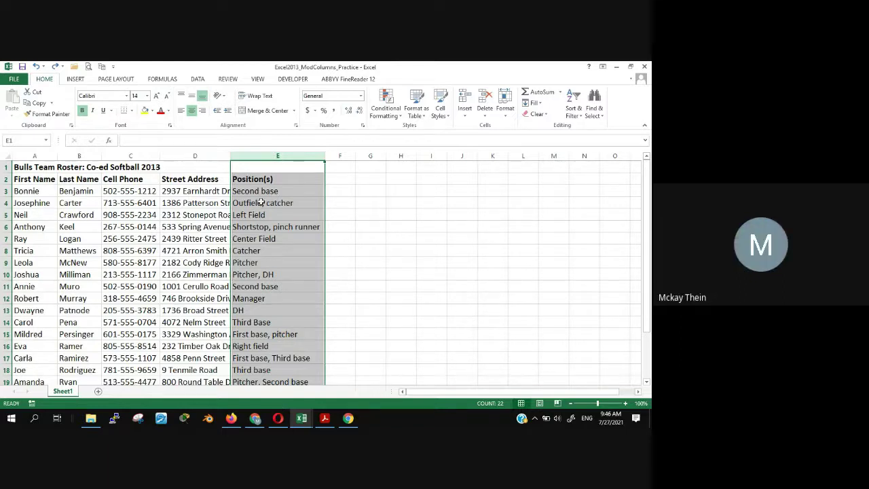
pyautogui.rightClick(274, 159)
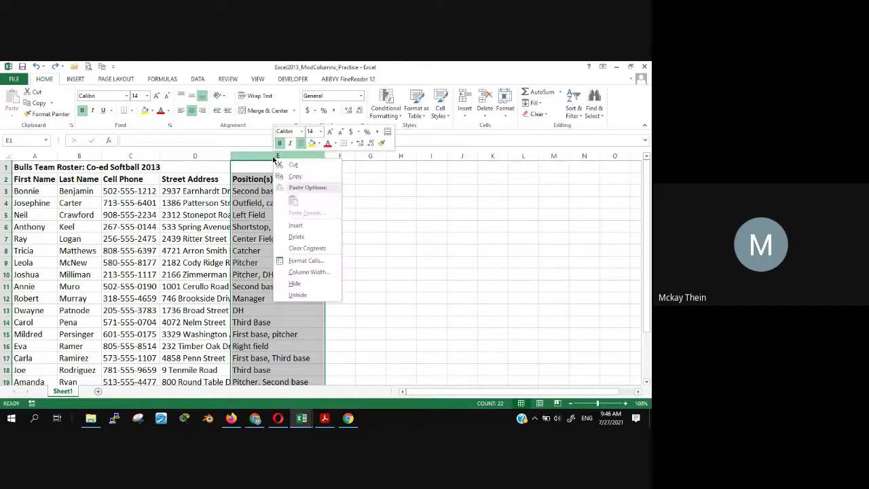
pyautogui.click(308, 226)
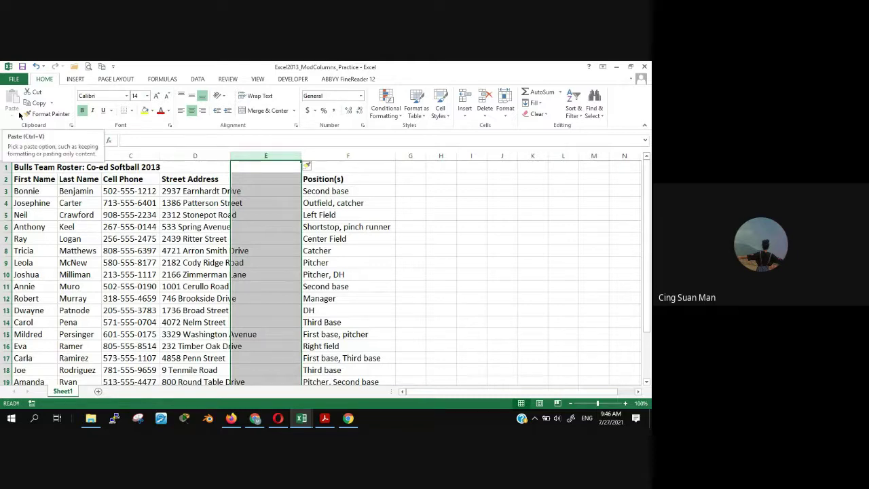
pyautogui.click(36, 67)
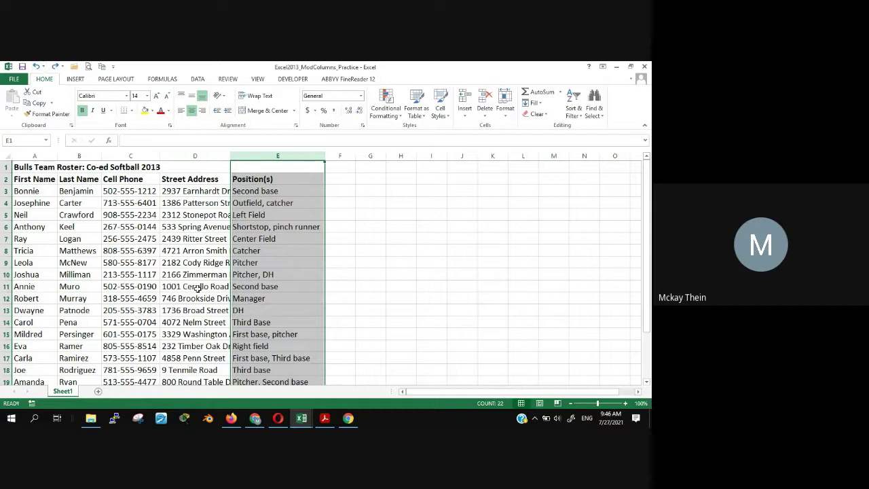
pyautogui.moveTo(254, 422)
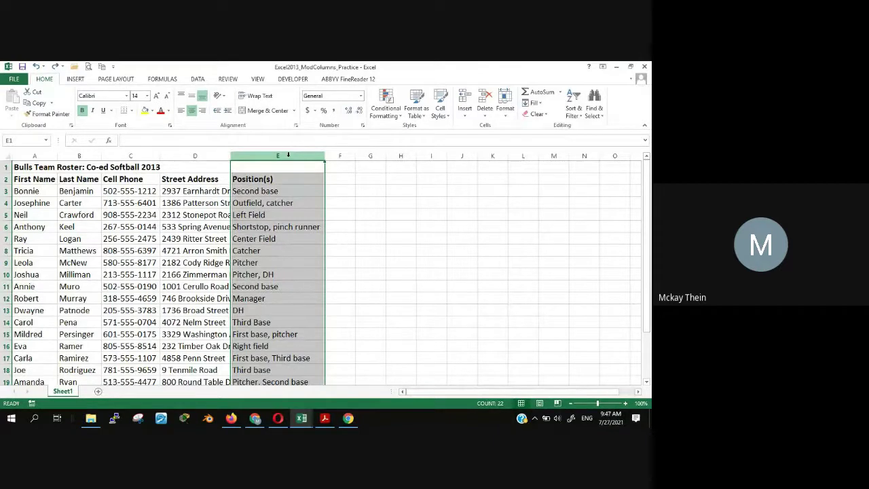
pyautogui.rightClick(288, 157)
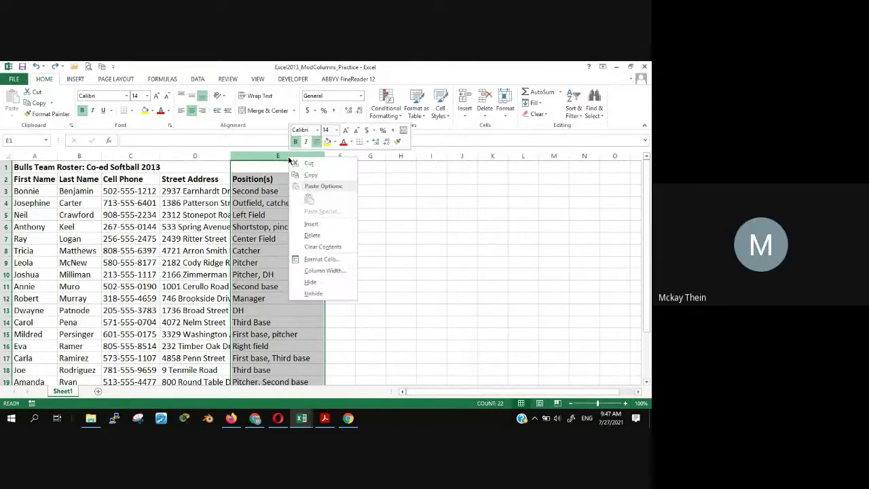
pyautogui.click(311, 163)
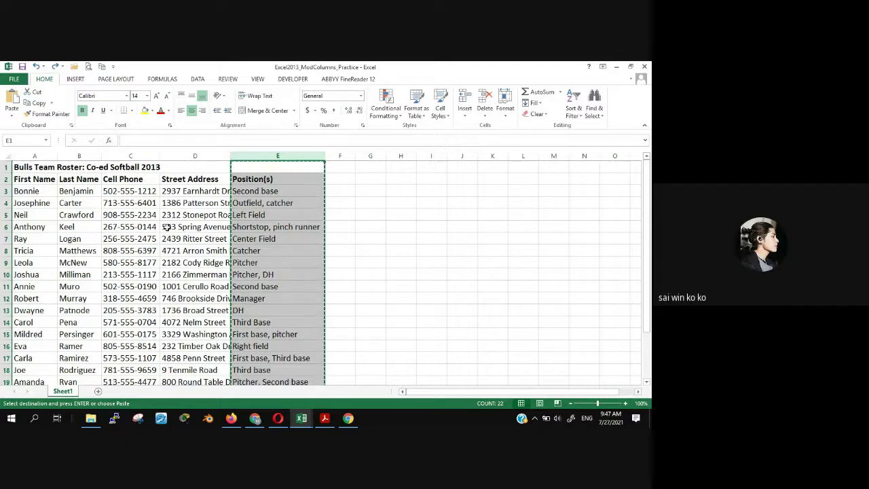
pyautogui.click(131, 156)
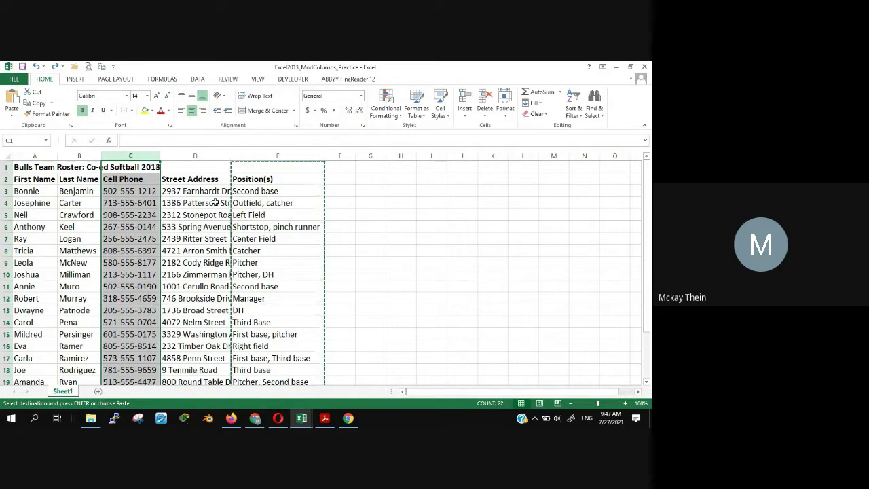
pyautogui.press('Escape')
pyautogui.click(391, 222)
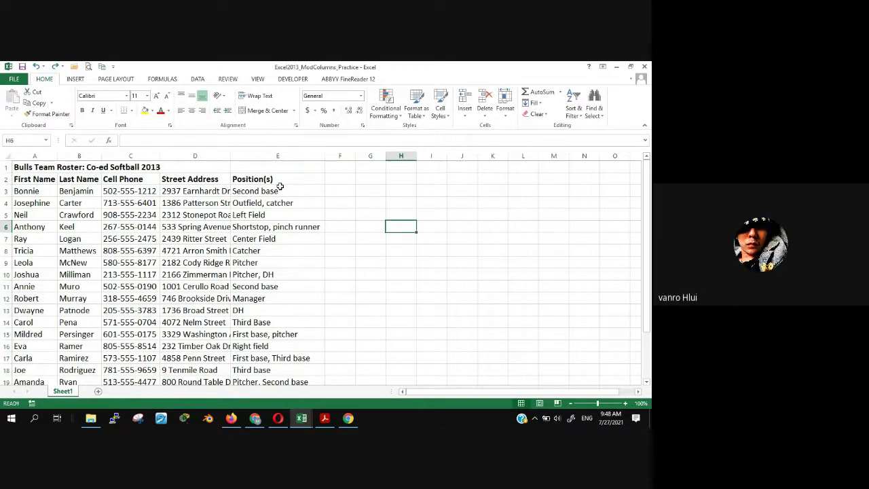
# Move the Position(s) column between Last Name and Cell Phone by cutting it and inserting the cut cells before Cell Phone.
pyautogui.click(273, 155)
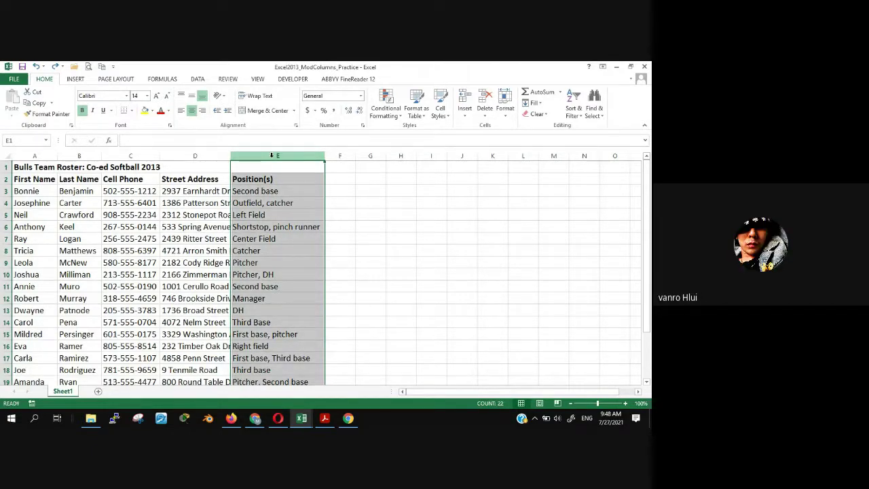
pyautogui.rightClick(272, 156)
pyautogui.click(292, 165)
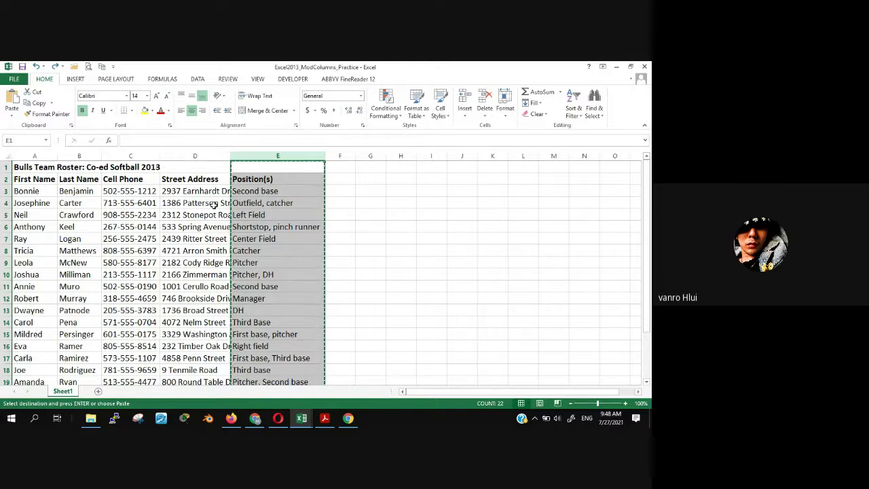
pyautogui.moveTo(79, 156); pyautogui.dragTo(130, 156)
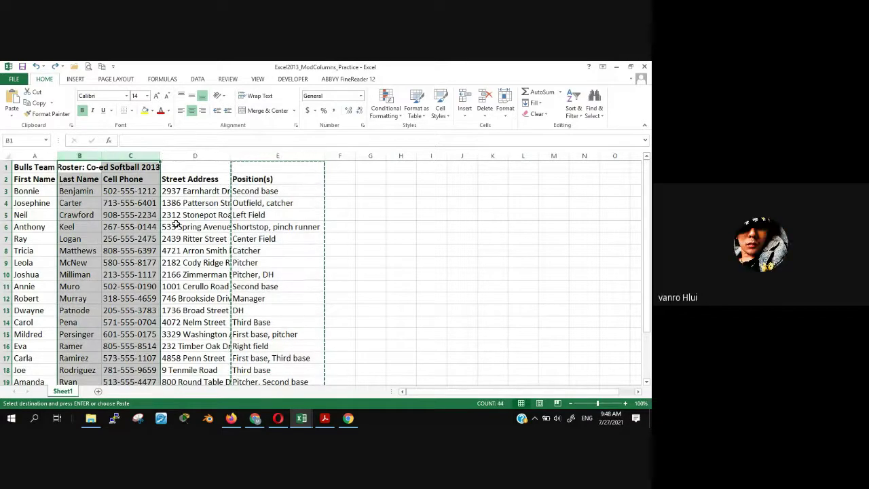
pyautogui.click(130, 156)
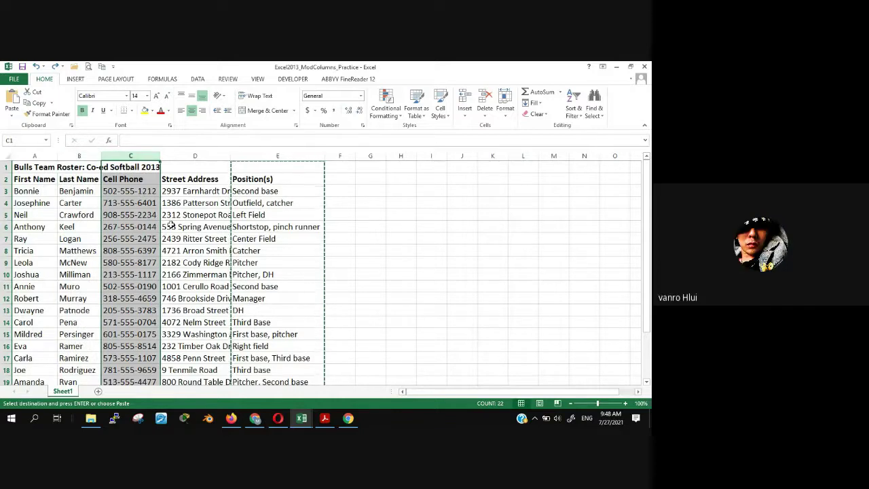
pyautogui.rightClick(135, 160)
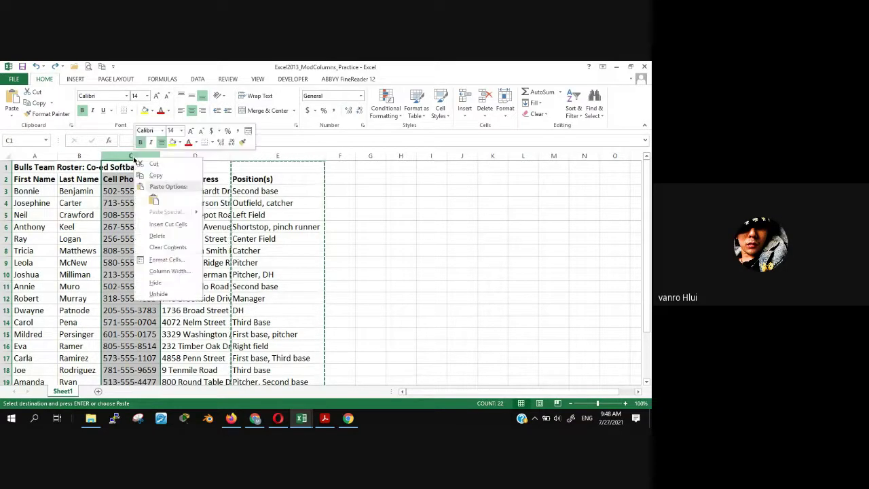
pyautogui.click(169, 225)
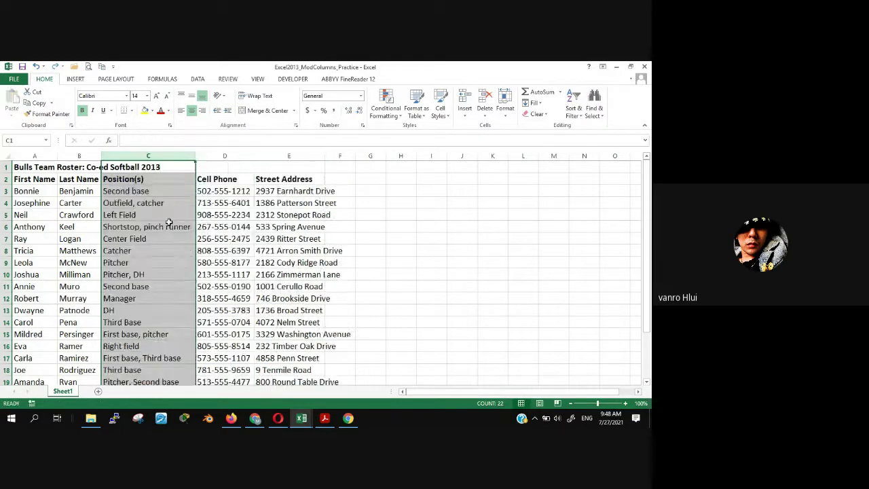
pyautogui.click(366, 275)
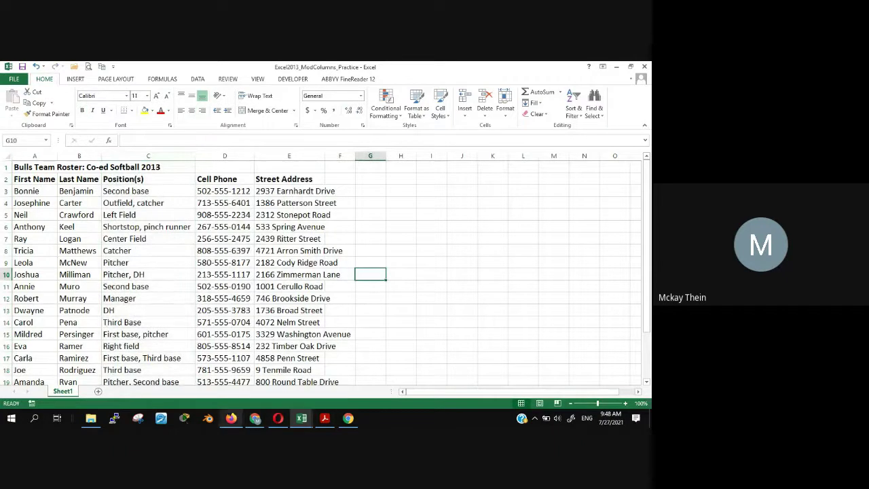
# Switch to the lesson page in Opera to read the Challenge task on Text Wrap, and return to the practice workbook.
pyautogui.moveTo(256, 422)
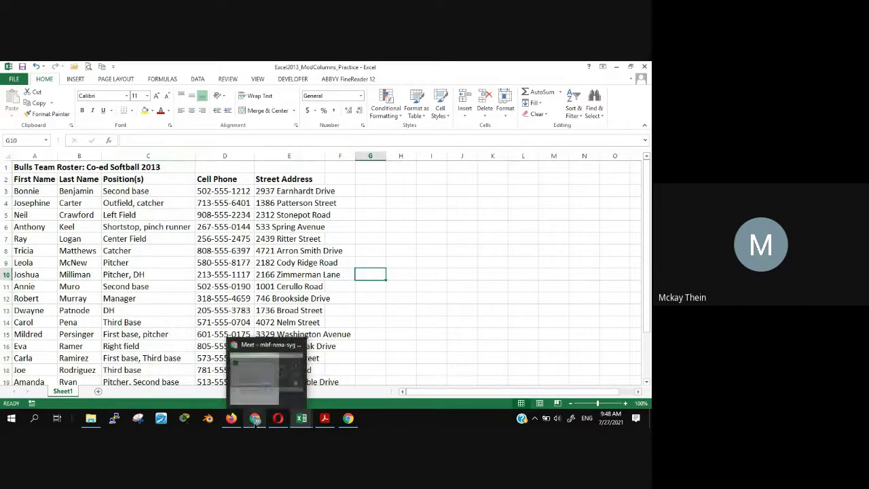
pyautogui.click(268, 393)
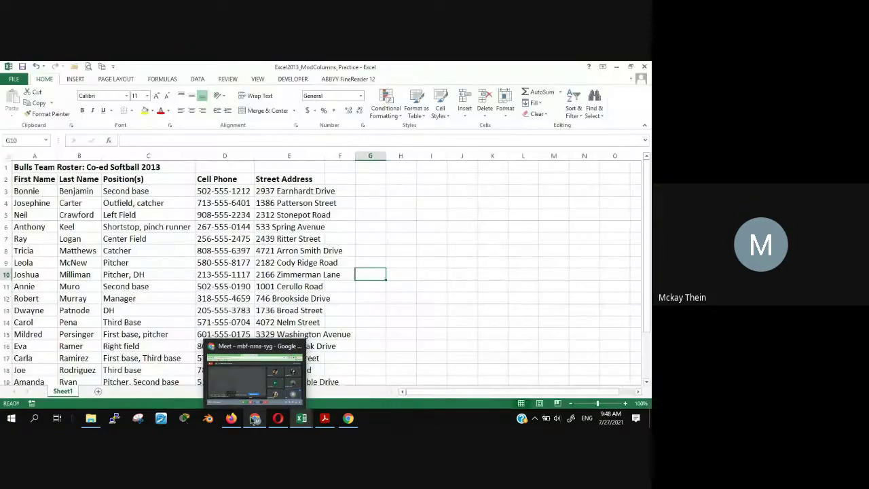
pyautogui.click(277, 417)
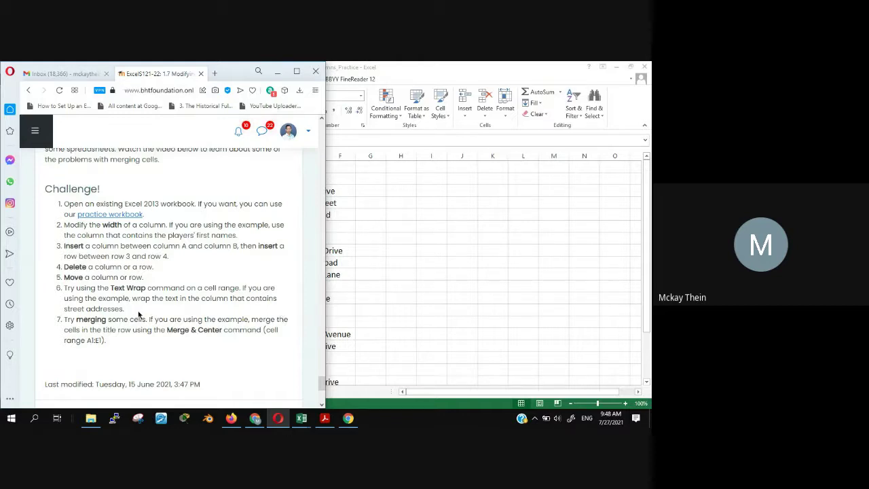
pyautogui.click(422, 73)
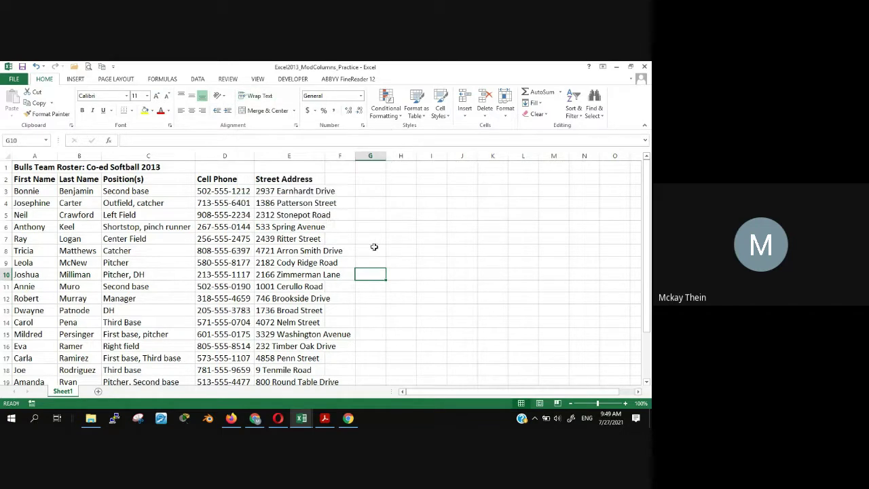
# Wrap the text of the first player's street address in cell E3.
pyautogui.click(304, 190)
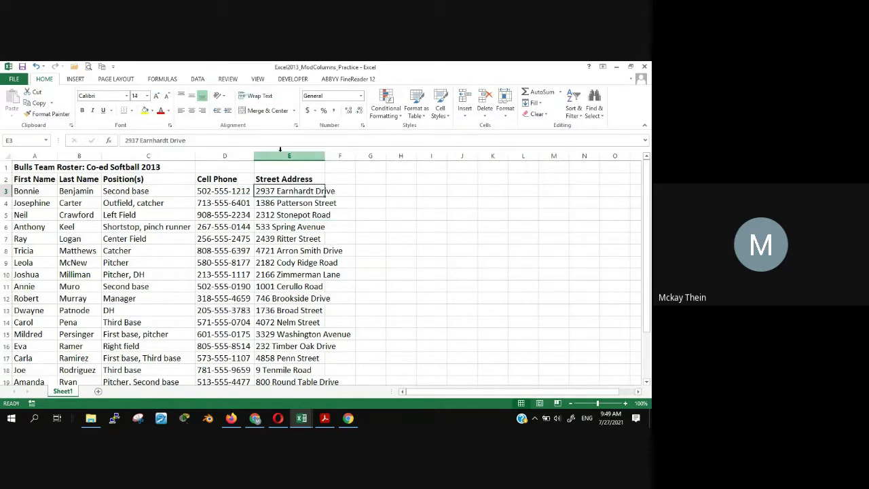
pyautogui.click(302, 153)
pyautogui.click(299, 155)
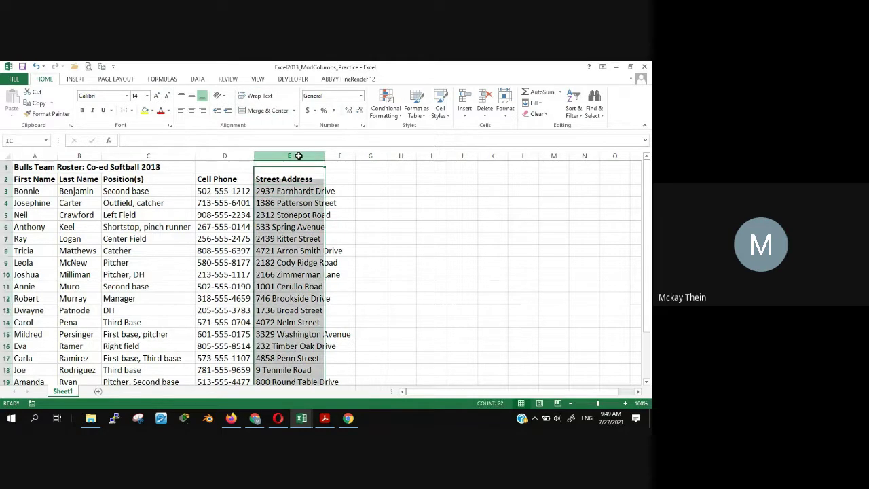
pyautogui.click(307, 191)
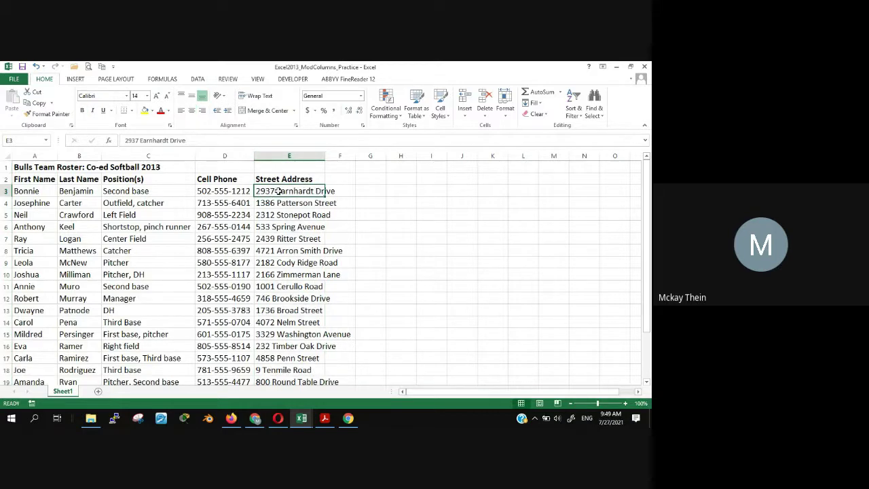
pyautogui.click(260, 96)
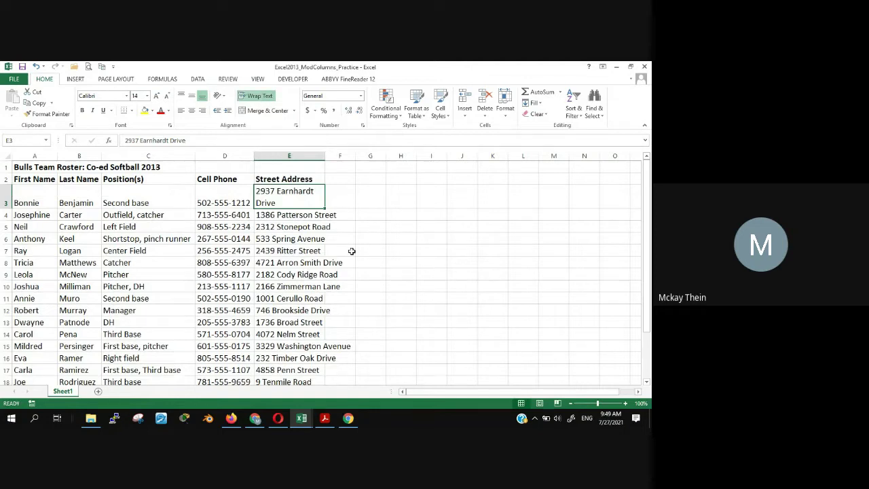
pyautogui.click(329, 263)
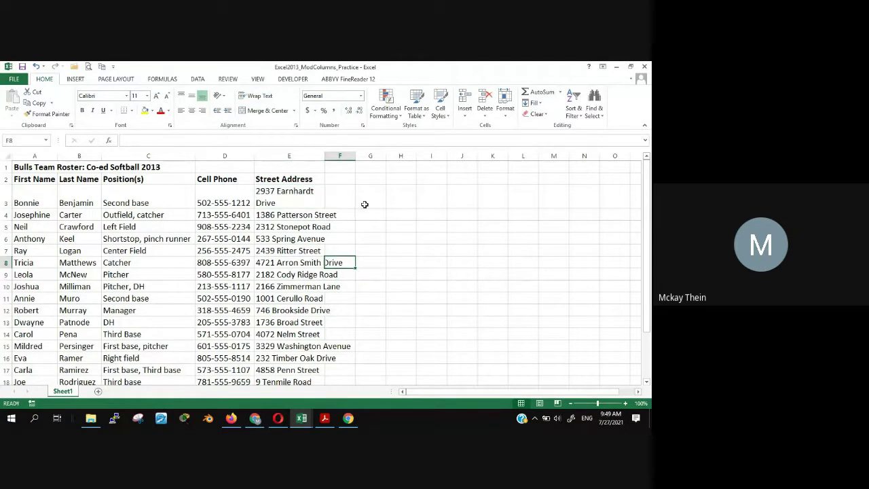
# Widen the Street Address column until the addresses fit on one line and autofit the height of row 3.
pyautogui.click(265, 203)
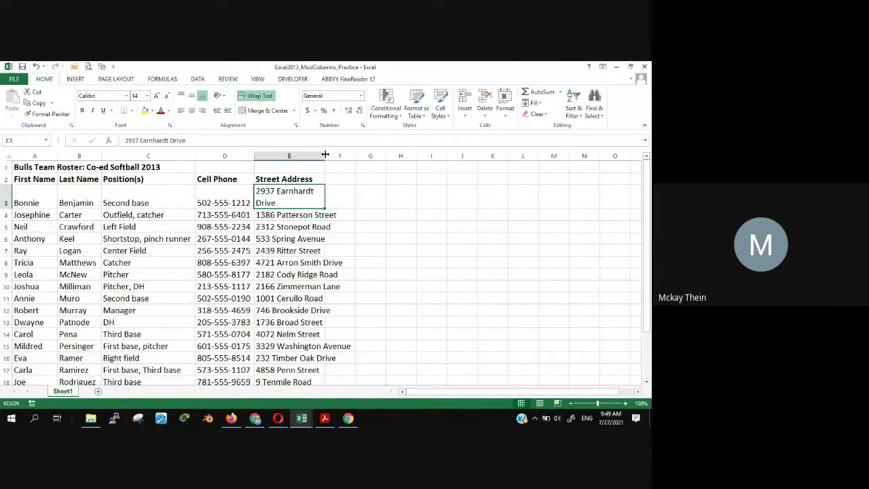
pyautogui.moveTo(325, 155); pyautogui.dragTo(351, 154)
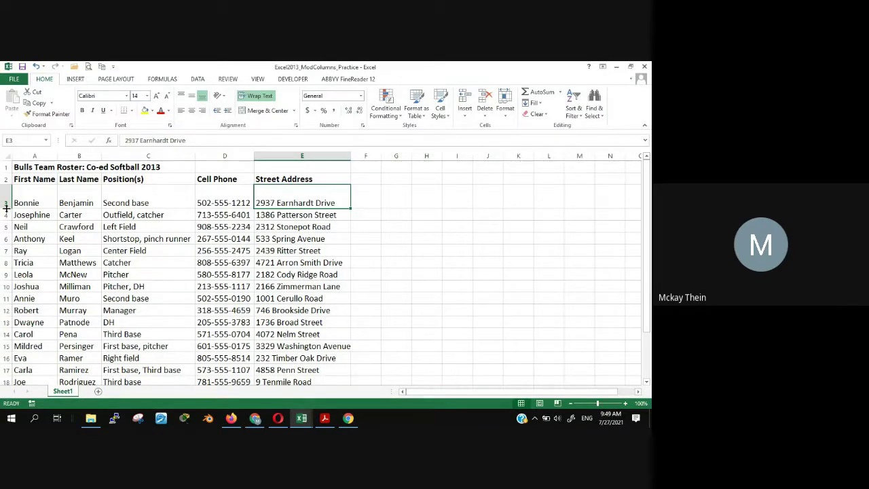
pyautogui.doubleClick(5, 209)
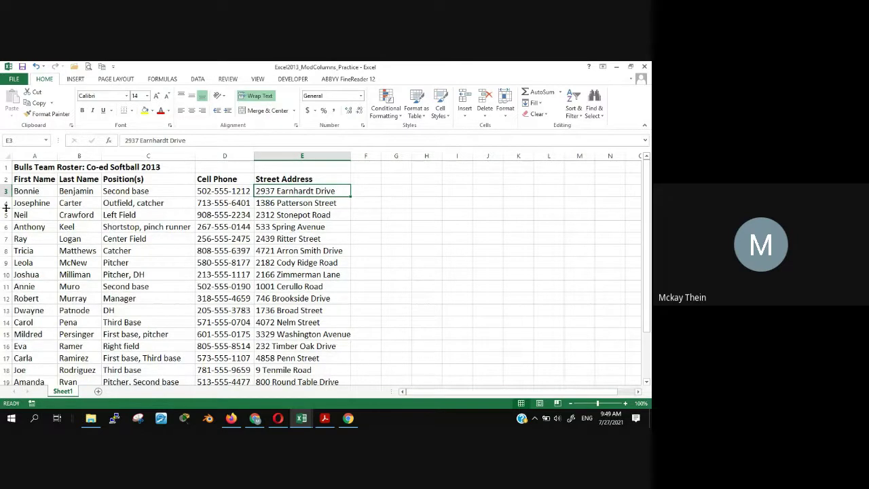
pyautogui.click(363, 212)
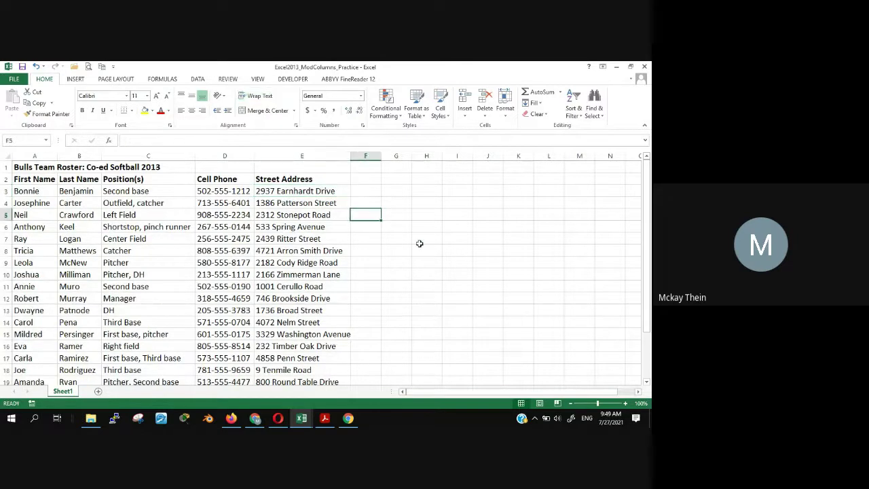
# Turn off text wrapping for the street address in cell E3 and view the lower rows of the roster.
pyautogui.click(314, 191)
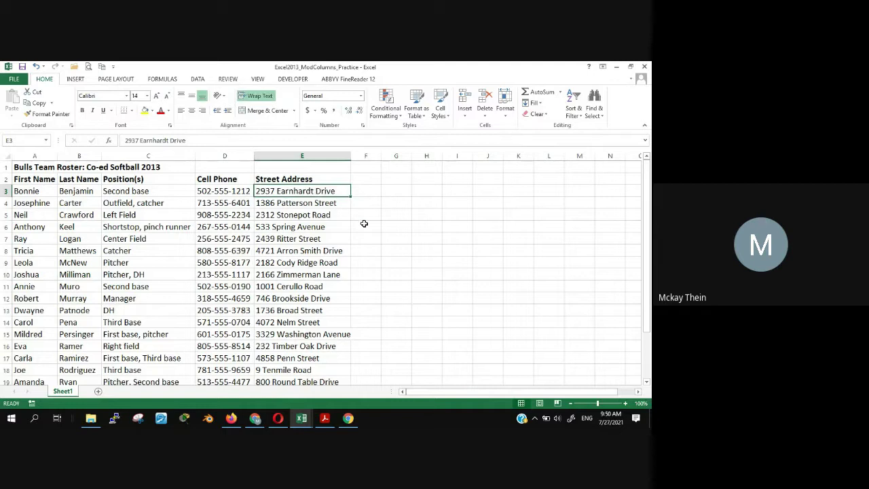
pyautogui.click(255, 95)
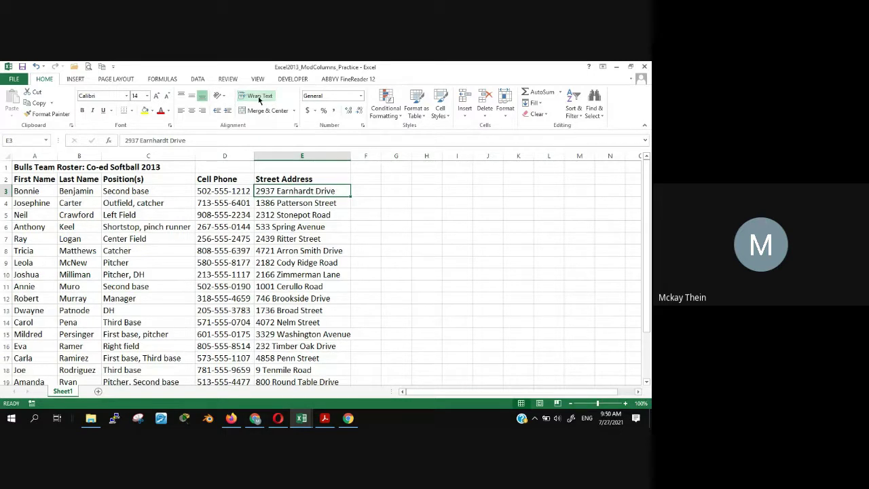
pyautogui.scroll(-3, 440, 246)
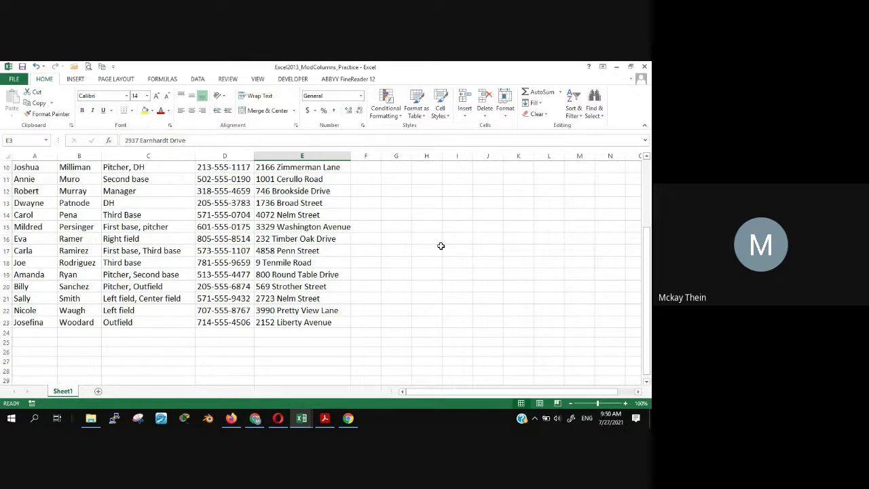
# Turn on text wrapping for the first player's street address in cell E3.
pyautogui.scroll(2, 441, 246)
pyautogui.scroll(1, 441, 246)
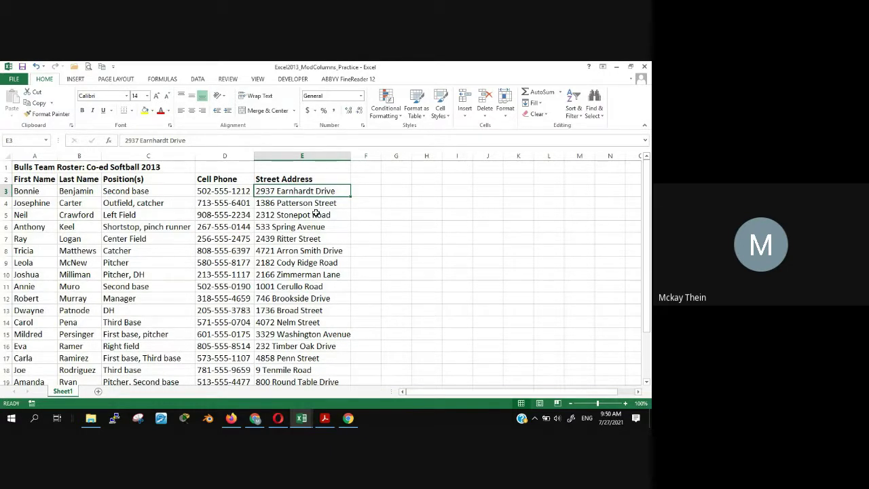
pyautogui.click(253, 97)
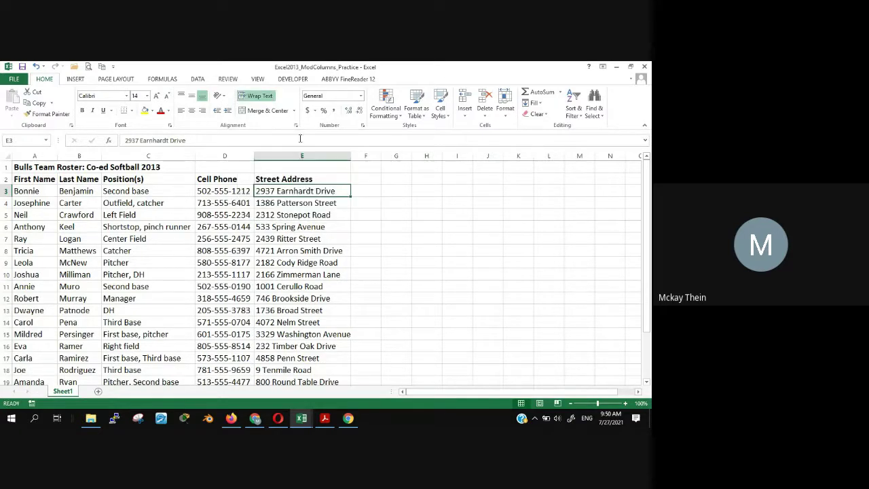
# Narrow the Street Address column so the address in E3 no longer fits on one line, and autofit the height of row 3.
pyautogui.click(309, 228)
pyautogui.click(319, 192)
pyautogui.moveTo(351, 156); pyautogui.dragTo(328, 158)
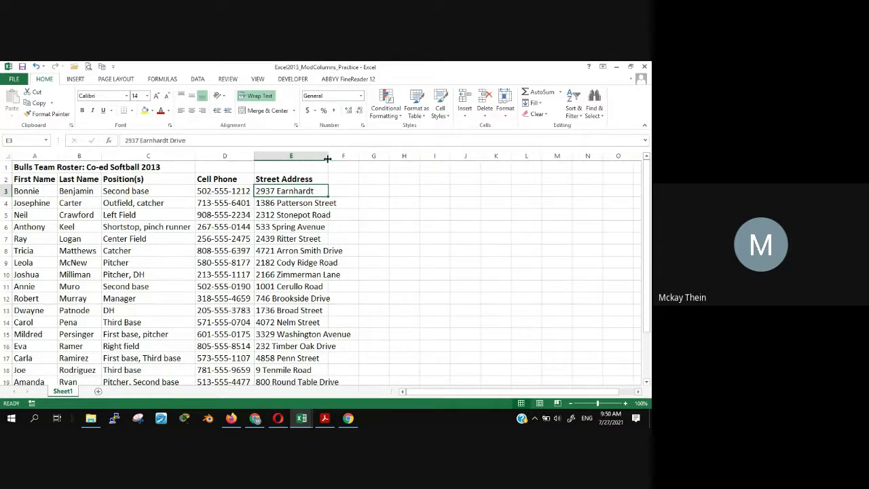
pyautogui.doubleClick(9, 196)
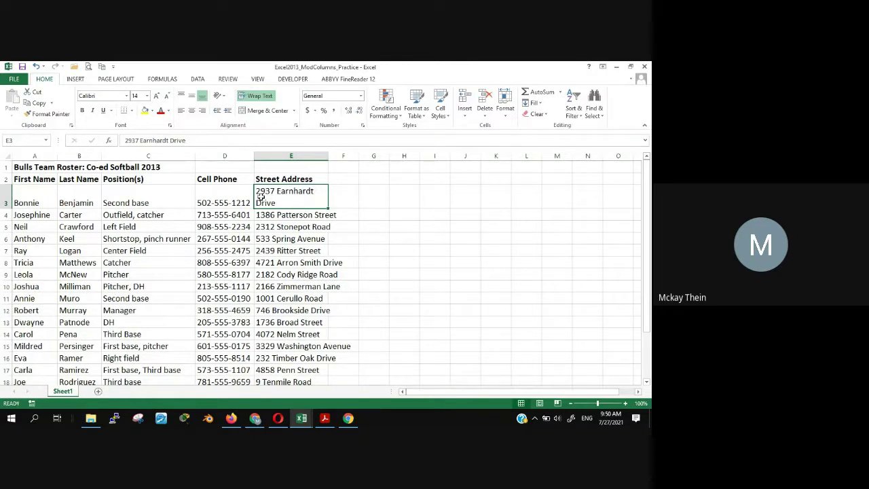
# Enter the filler text "jklj" in cell F4 and "jlkjlkj" in cell F3, beside the unwrapped and wrapped street addresses.
pyautogui.click(306, 220)
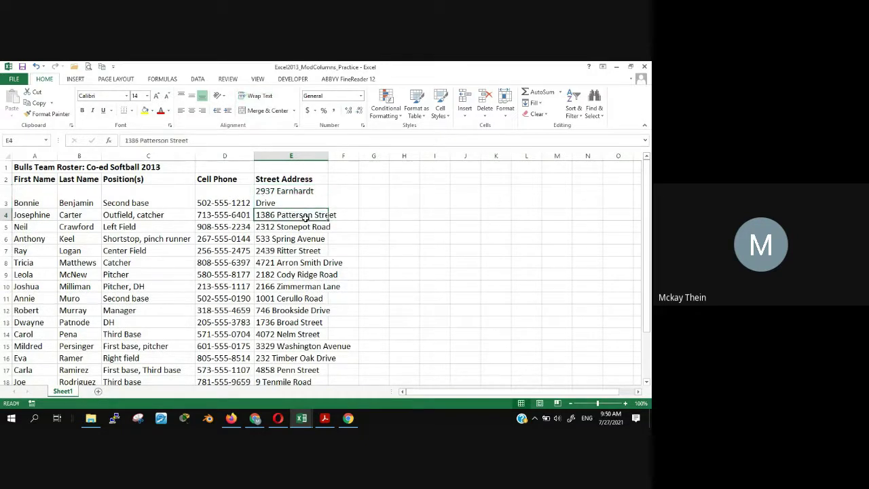
pyautogui.click(349, 212)
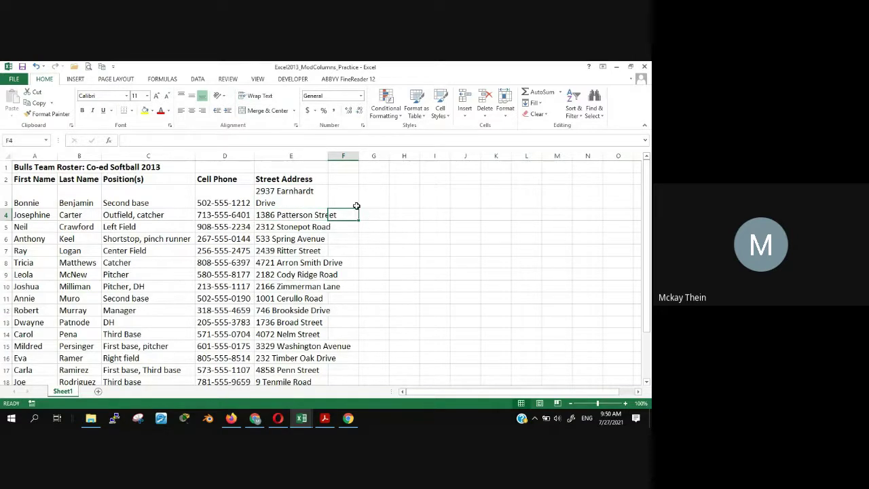
pyautogui.write('jklj')
pyautogui.press('Return')
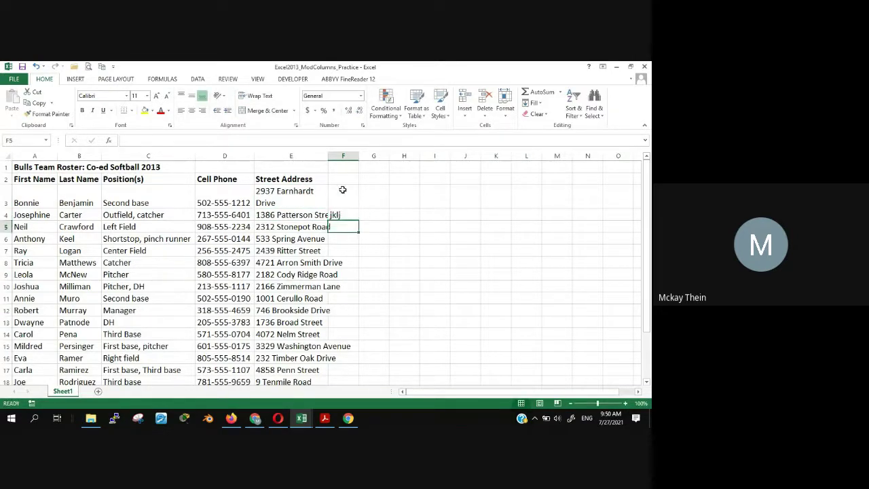
pyautogui.click(296, 216)
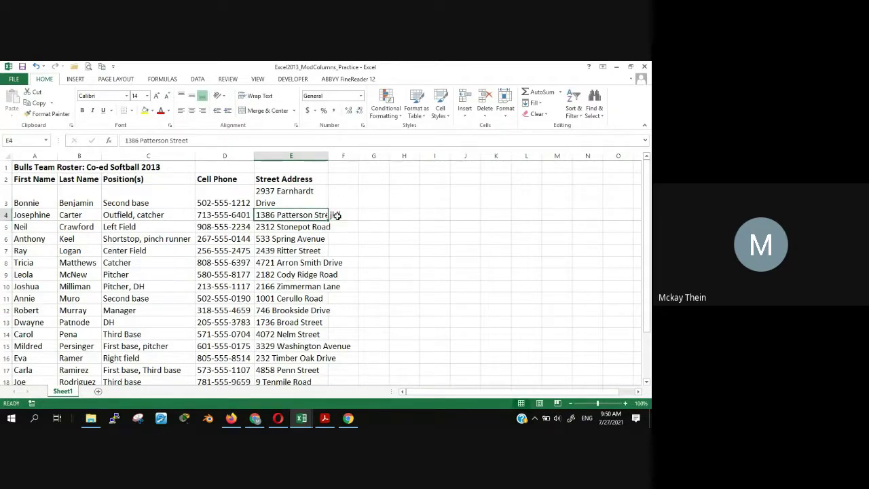
pyautogui.click(335, 200)
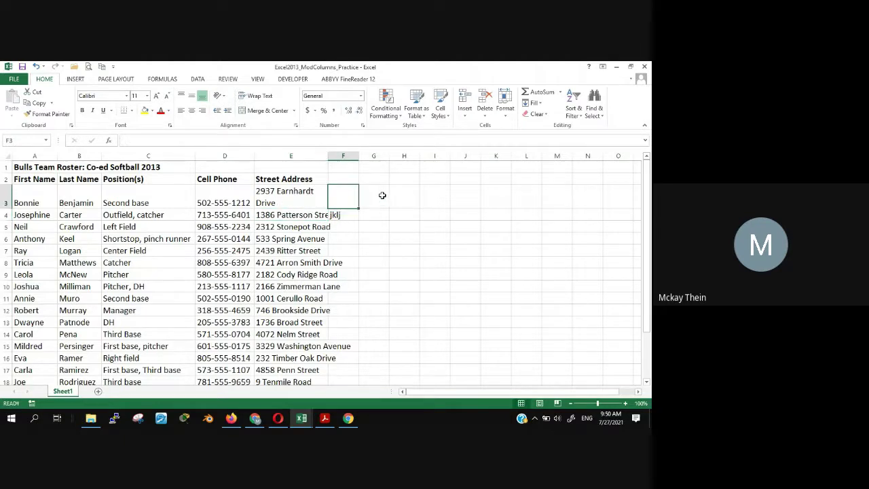
pyautogui.write('jlkjlkj')
pyautogui.press('Return')
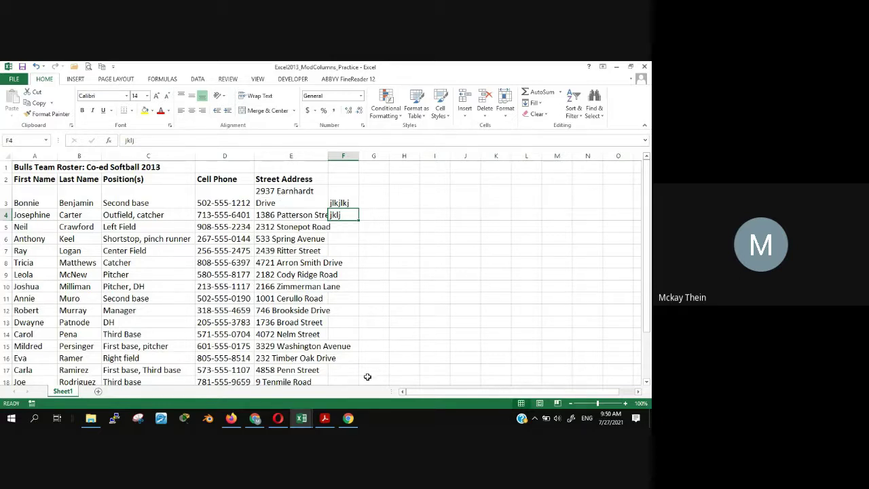
# Switch to the lesson page in Opera to read the Challenge task on merging cells, and return to the practice workbook.
pyautogui.click(279, 419)
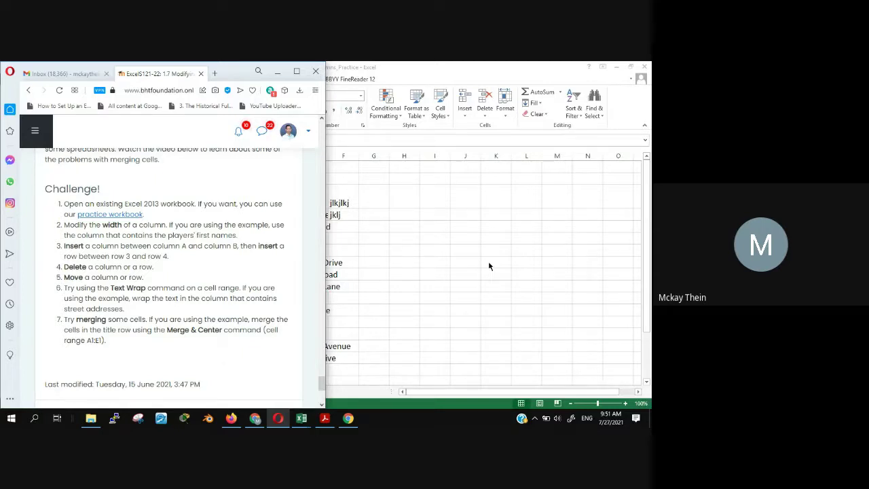
pyautogui.click(489, 70)
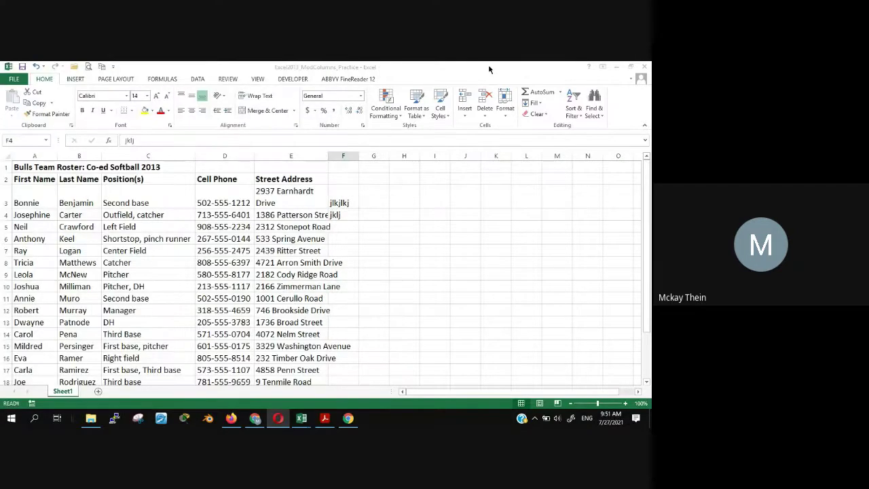
# Clear the filler text from cells F3 and F4.
pyautogui.click(343, 203)
pyautogui.moveTo(358, 208); pyautogui.dragTo(344, 214)
pyautogui.press('Delete')
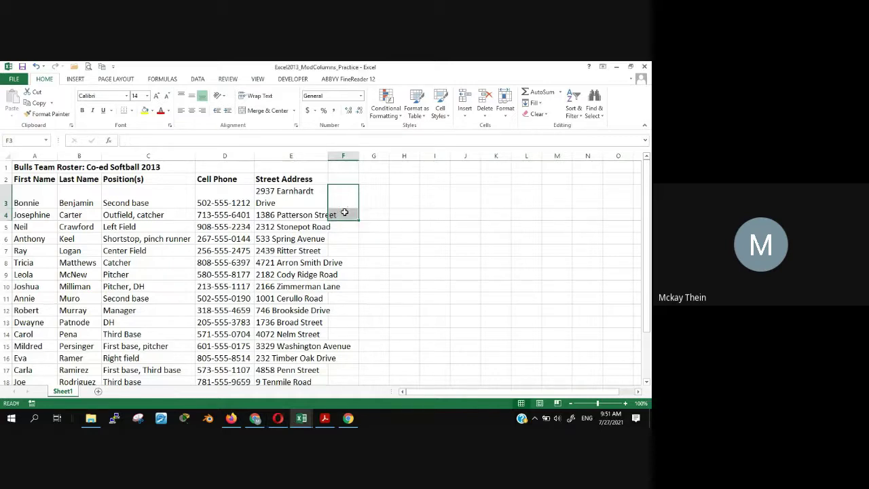
pyautogui.click(336, 287)
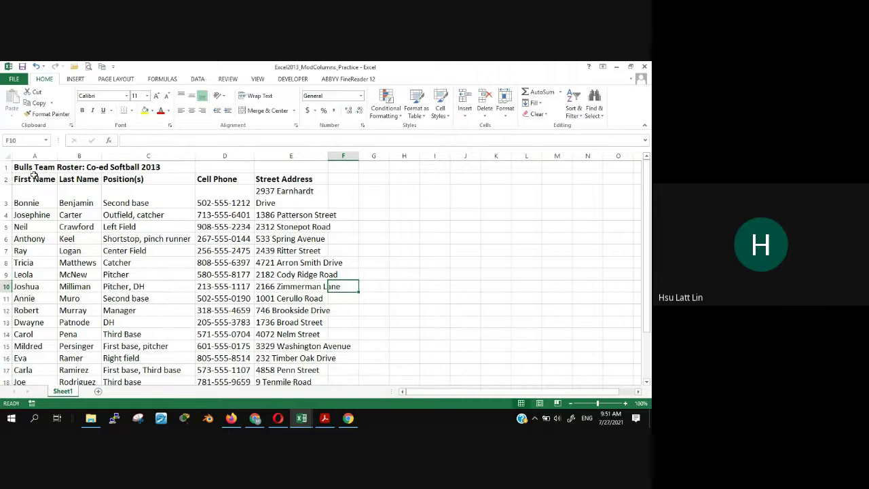
# Merge and center the roster title across cells A1:E1.
pyautogui.moveTo(30, 167); pyautogui.dragTo(312, 167)
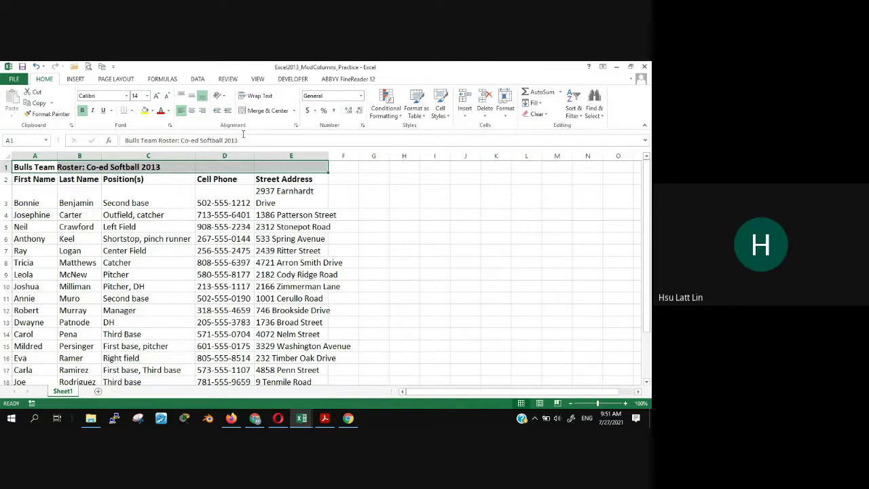
pyautogui.click(270, 111)
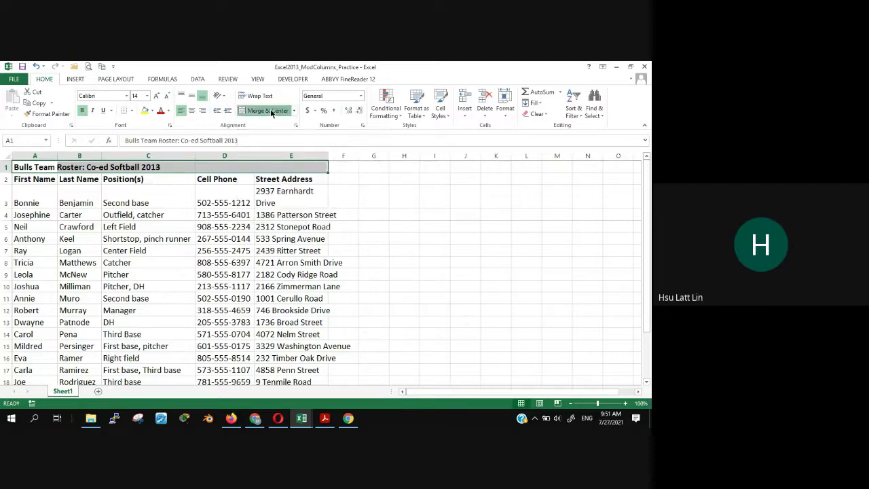
pyautogui.click(395, 279)
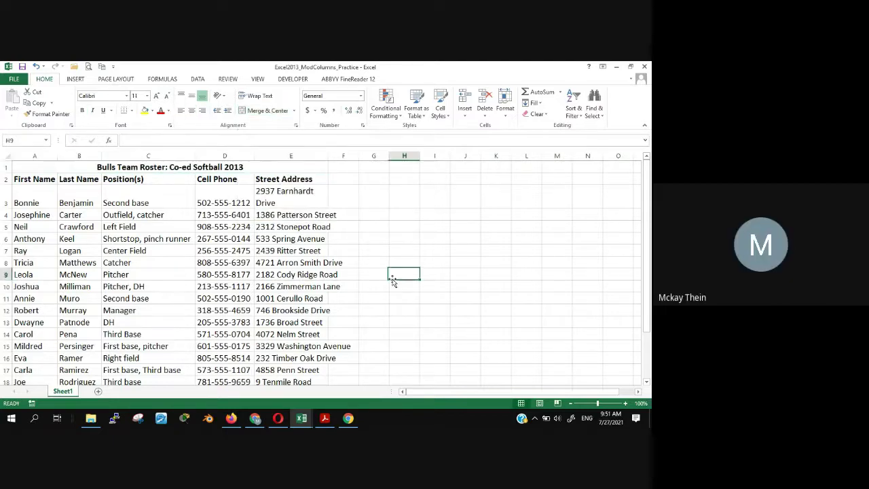
pyautogui.click(64, 170)
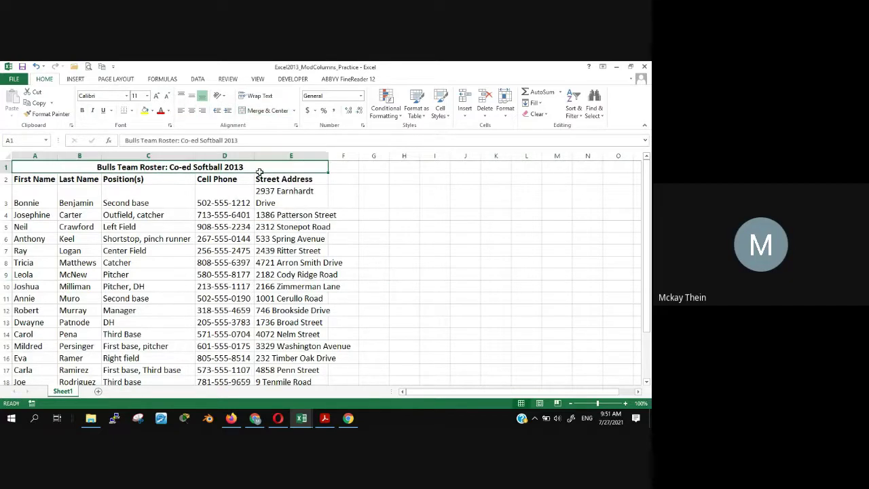
# Switch to the lesson page in Opera, maximize its window, and review the merge options and the Challenge tasks.
pyautogui.click(277, 418)
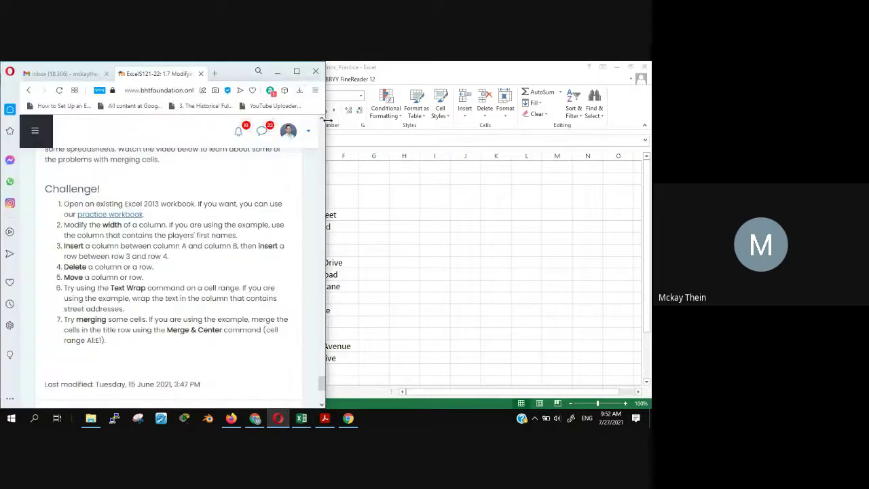
pyautogui.click(299, 72)
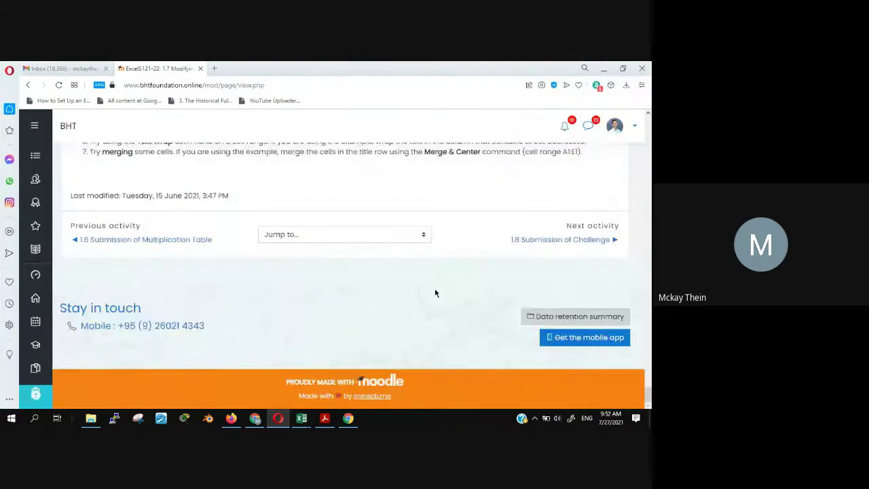
pyautogui.scroll(1, 444, 285)
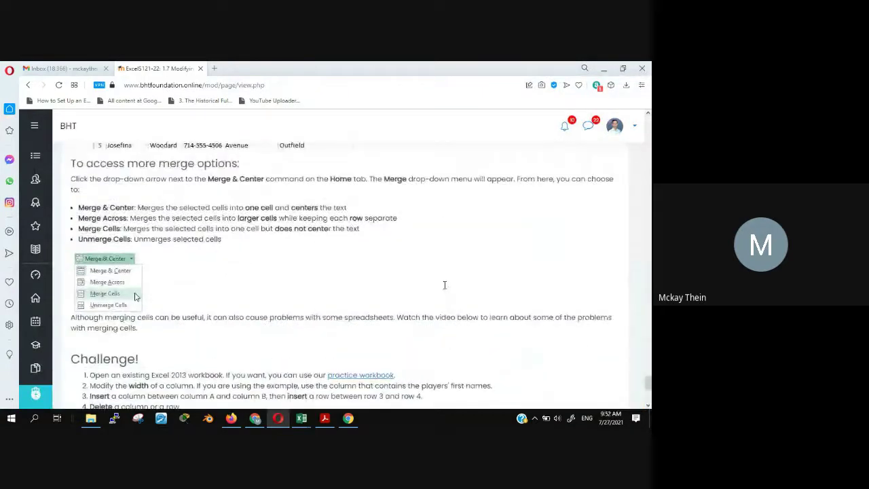
pyautogui.scroll(-1, 445, 285)
pyautogui.scroll(5, 445, 283)
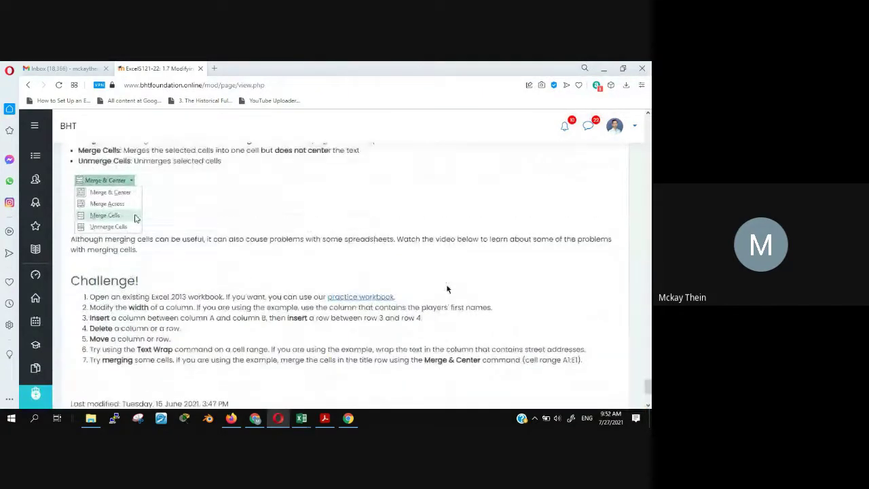
pyautogui.scroll(-2, 447, 284)
pyautogui.scroll(-3, 448, 289)
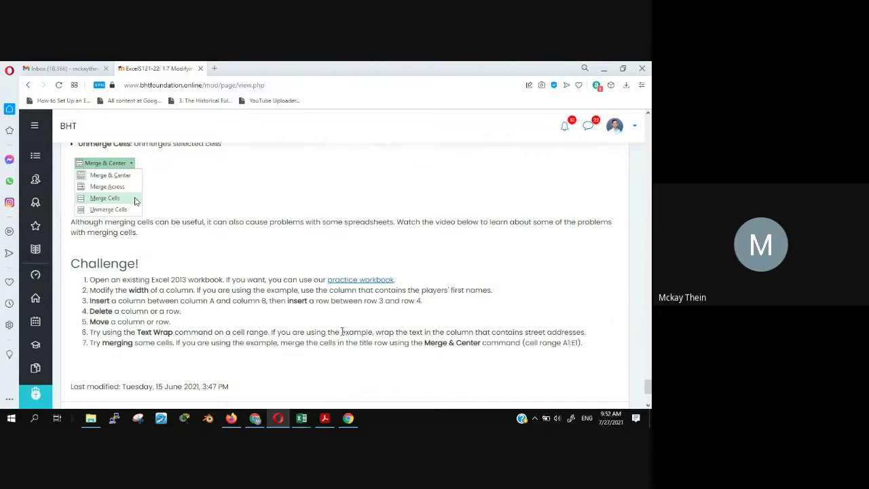
# Return to the beginning of the lesson page and open the Week 3 section of the course.
pyautogui.scroll(15, 343, 333)
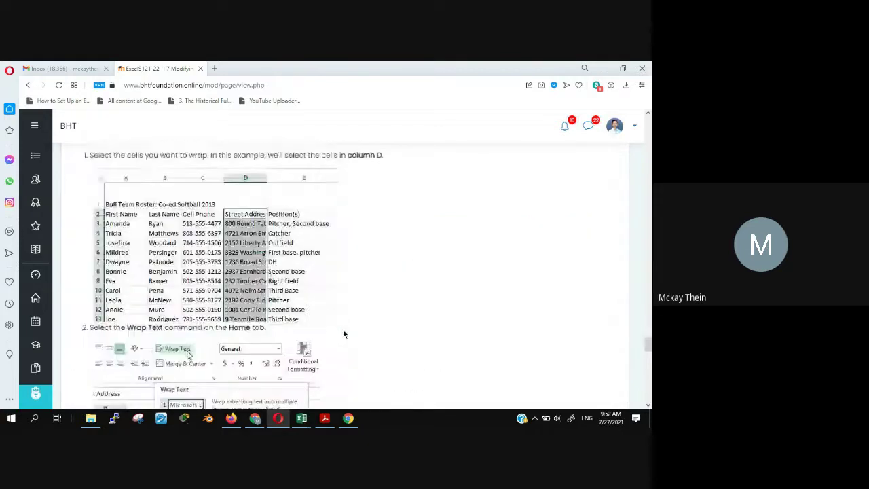
pyautogui.scroll(15, 343, 333)
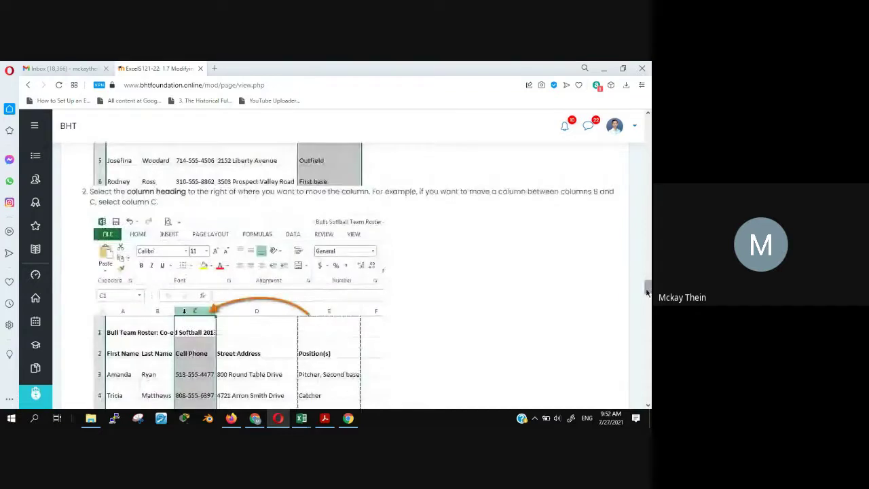
pyautogui.moveTo(647, 291); pyautogui.dragTo(647, 122)
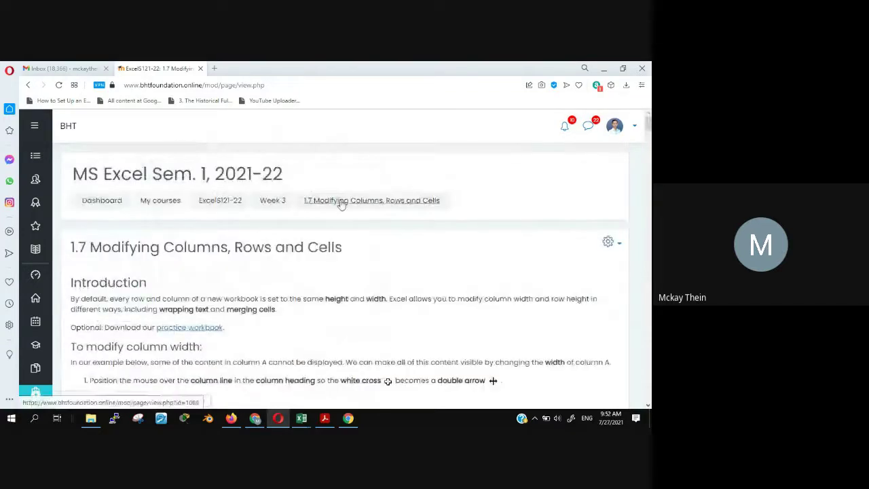
pyautogui.click(283, 202)
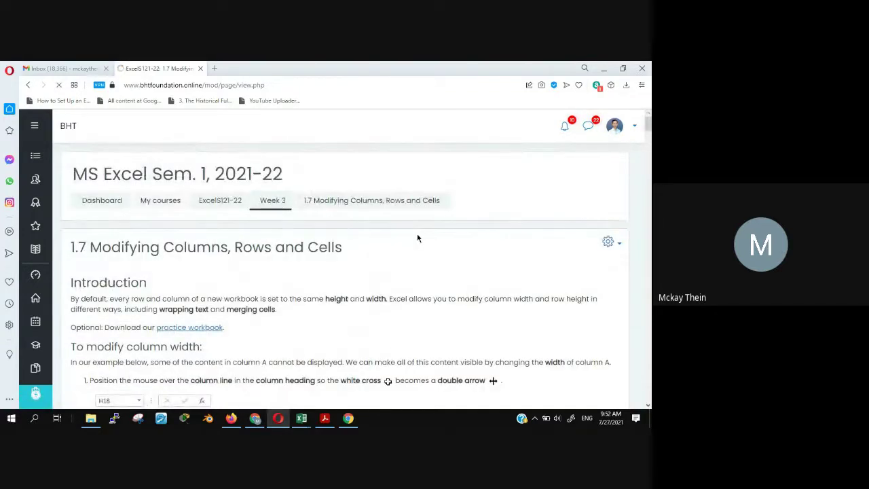
# Switch between the practice workbook, the course page in Opera and the Google Meet call in Chrome to check the call, ending in the workbook.
pyautogui.moveTo(302, 421)
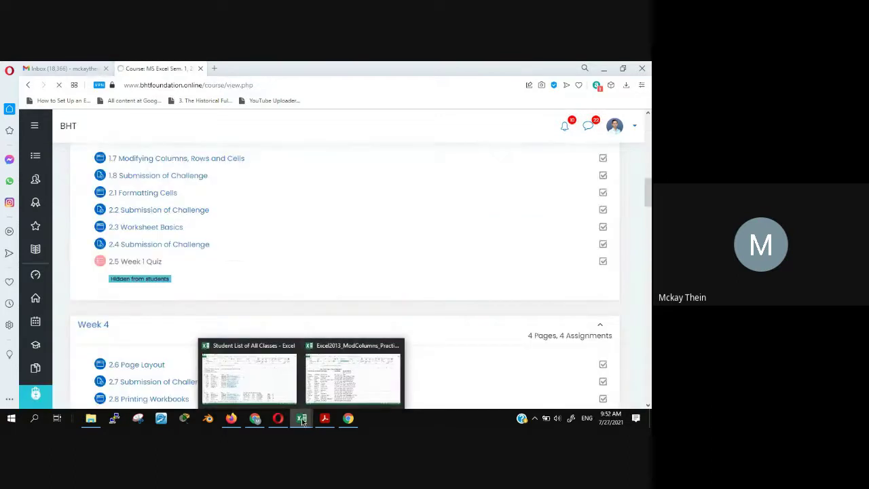
pyautogui.click(338, 384)
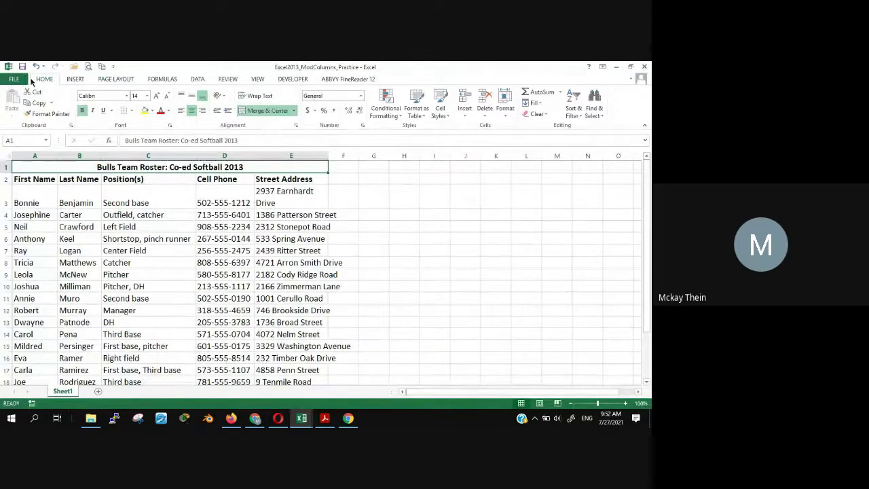
pyautogui.click(279, 420)
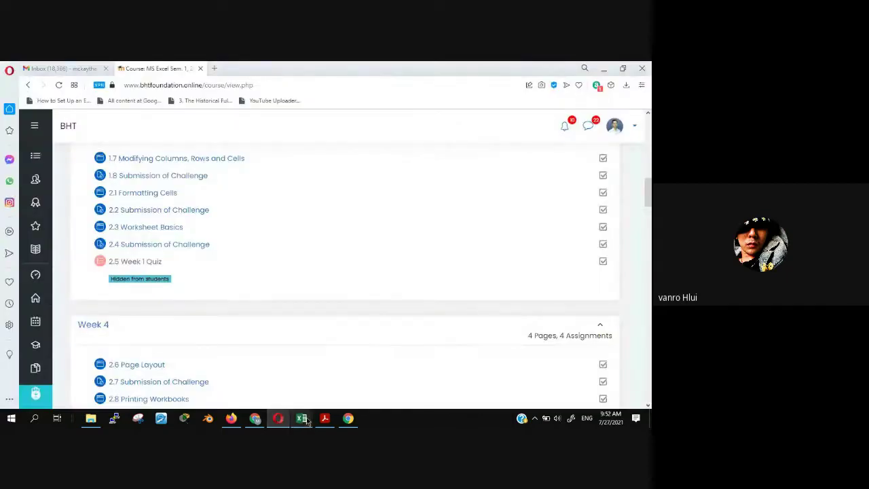
pyautogui.click(256, 419)
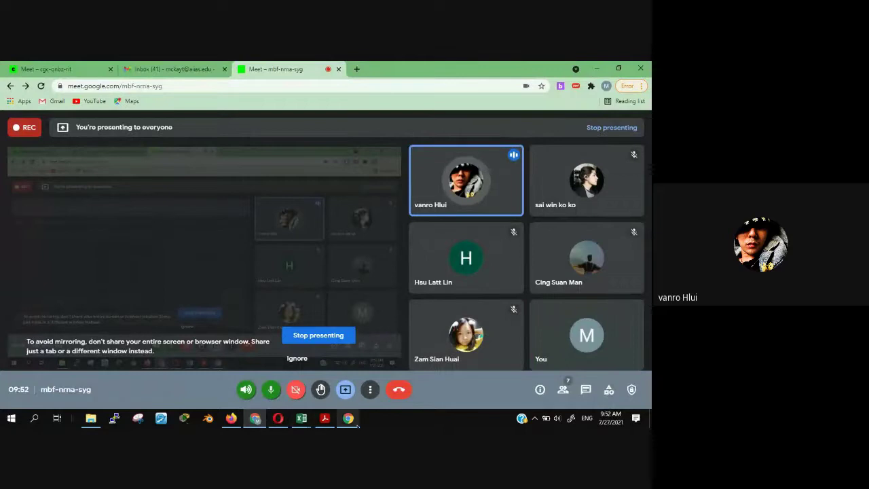
pyautogui.click(306, 424)
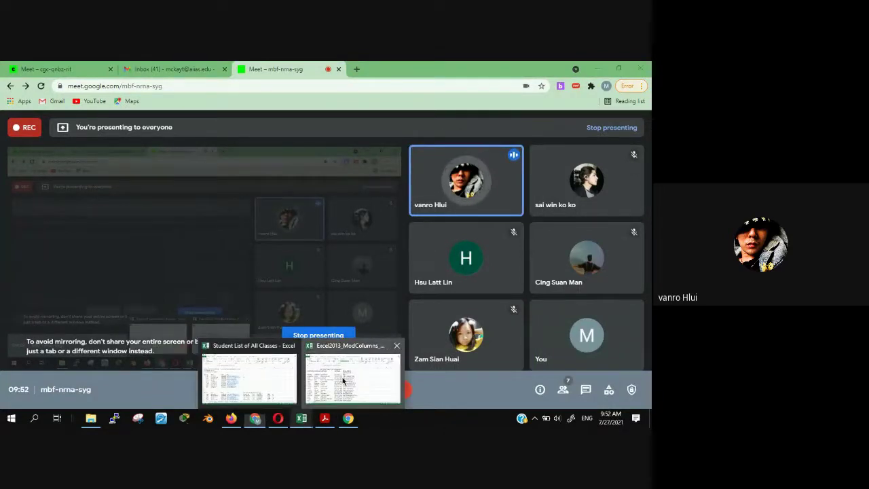
pyautogui.click(344, 380)
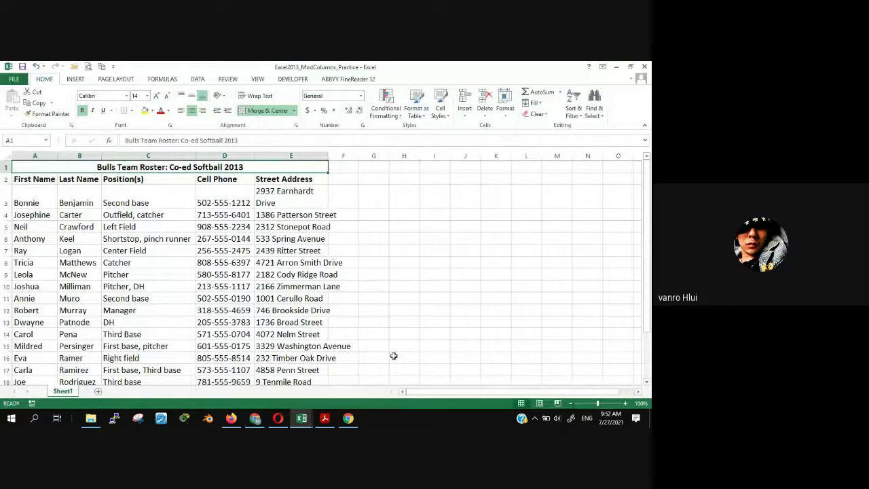
pyautogui.click(255, 418)
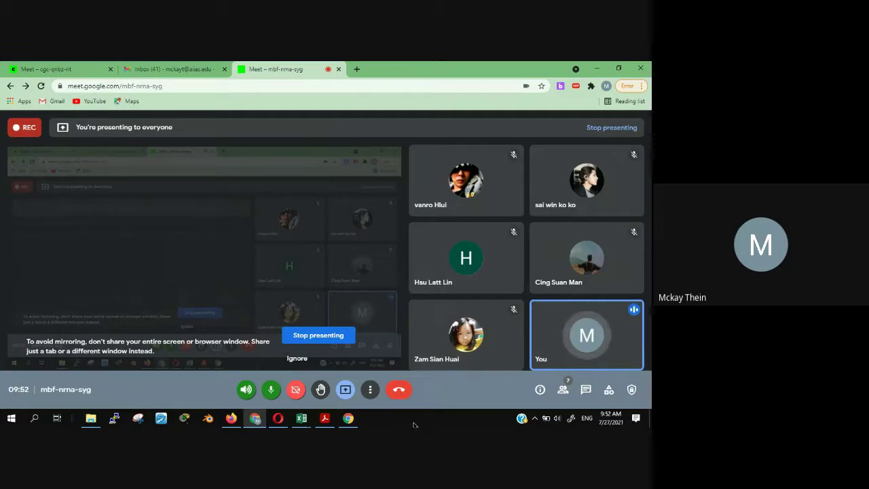
pyautogui.click(255, 418)
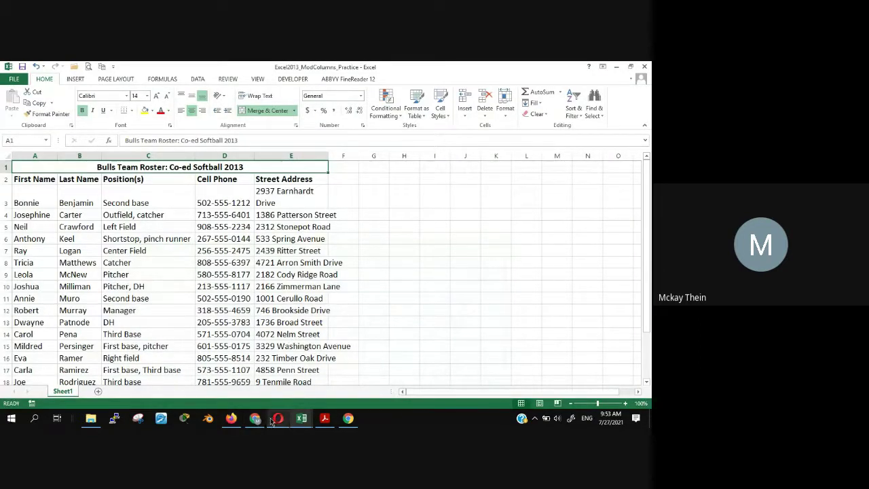
# Switch to the course page in Opera and open the lesson 2.1 Formatting Cells under Week 3.
pyautogui.click(278, 419)
pyautogui.scroll(-2, 285, 303)
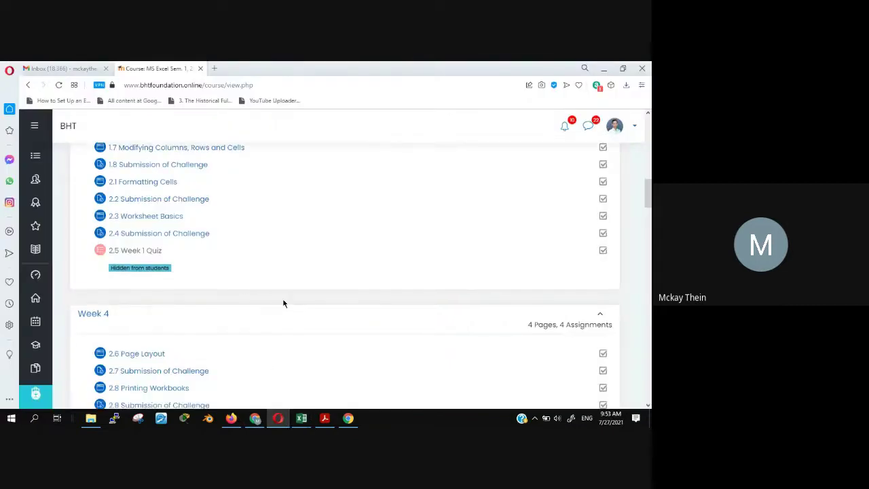
pyautogui.scroll(2, 305, 264)
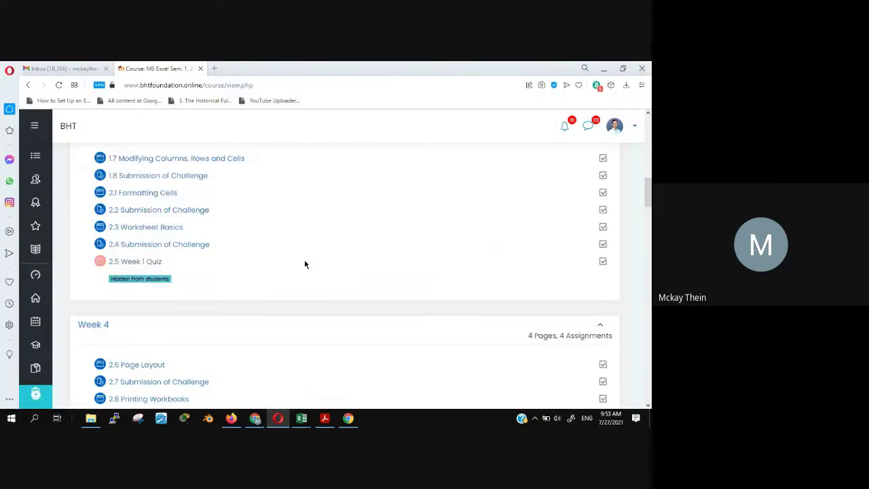
pyautogui.scroll(1, 305, 264)
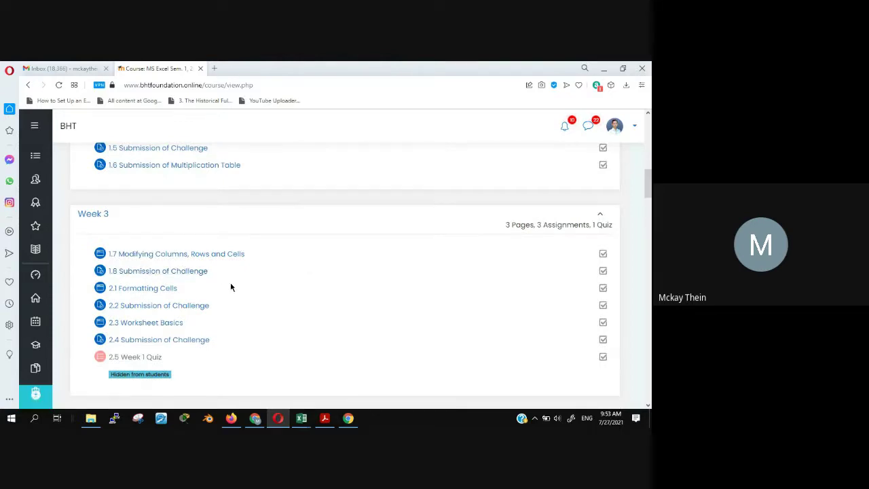
pyautogui.click(152, 292)
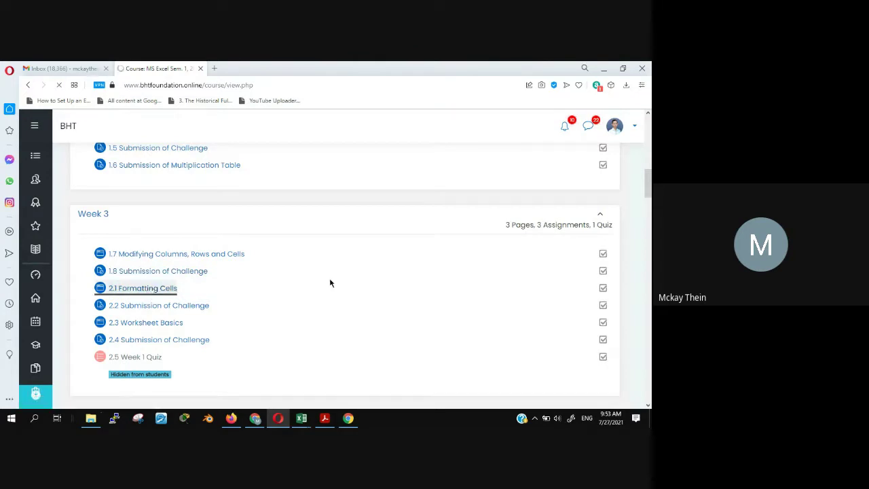